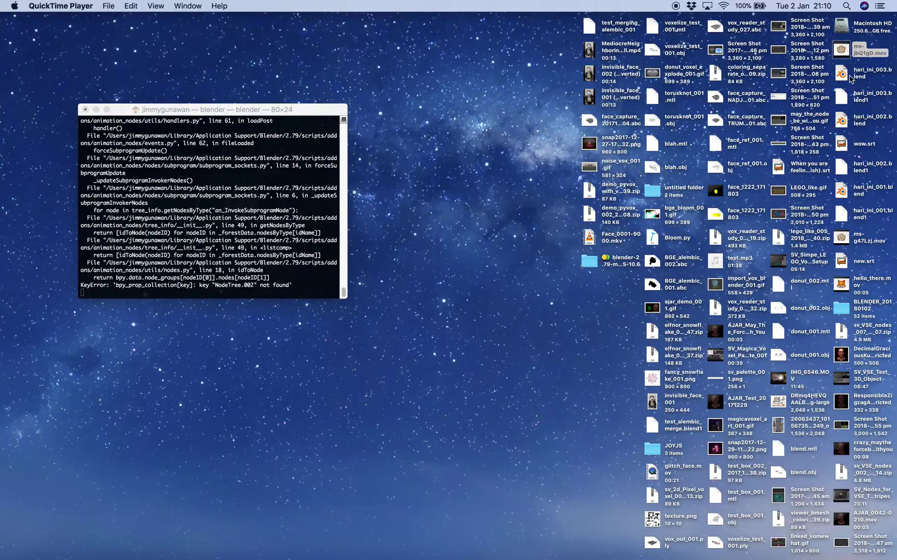
- Preview the desktop video ms-jbQ1gD.mov and close the preview
{"action": "left_click", "coordinate": [845, 55]}
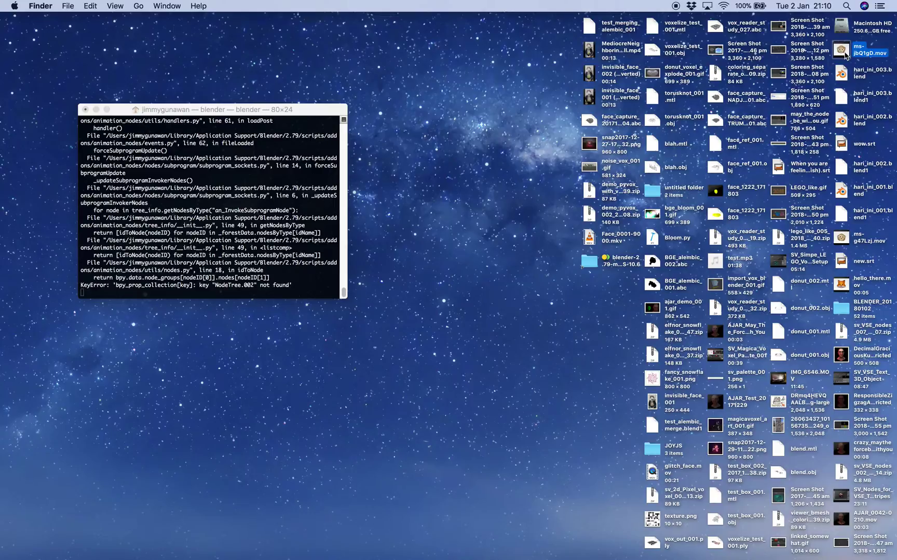
{"action": "key", "text": "space"}
{"action": "left_click_drag", "start_coordinate": [396, 340], "coordinate": [387, 343]}
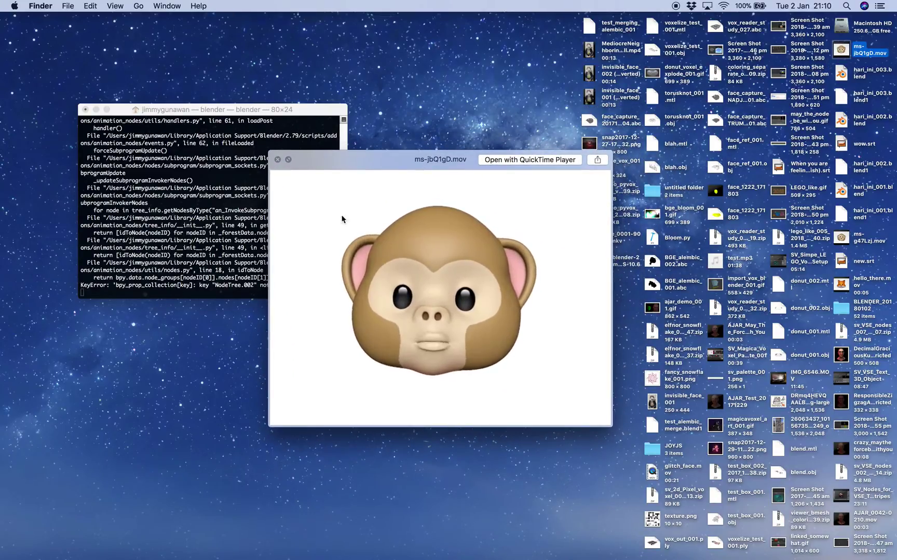
{"action": "left_click", "coordinate": [278, 160]}
{"action": "right_click", "coordinate": [839, 58]}
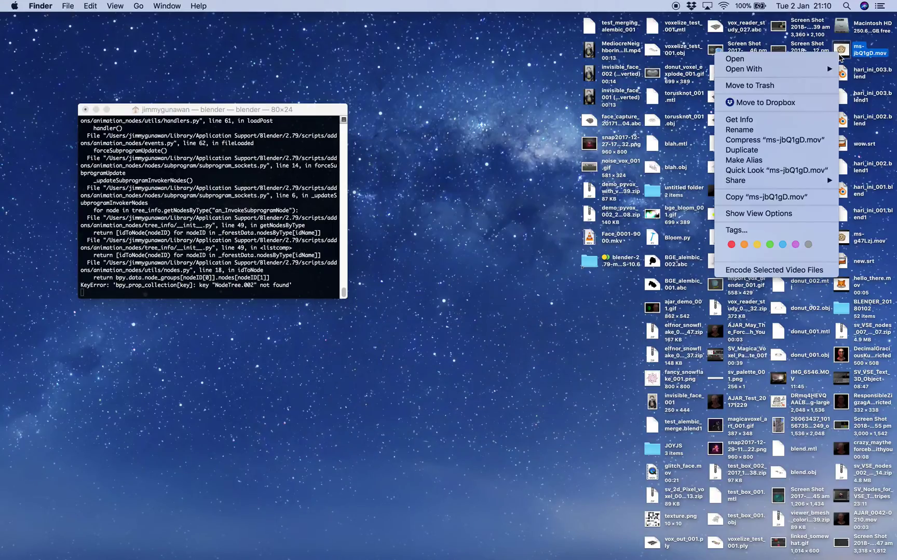
{"action": "left_click", "coordinate": [525, 108]}
- Switch to Blender and delete all objects in the default scene
{"action": "key", "text": "ctrl+Right"}
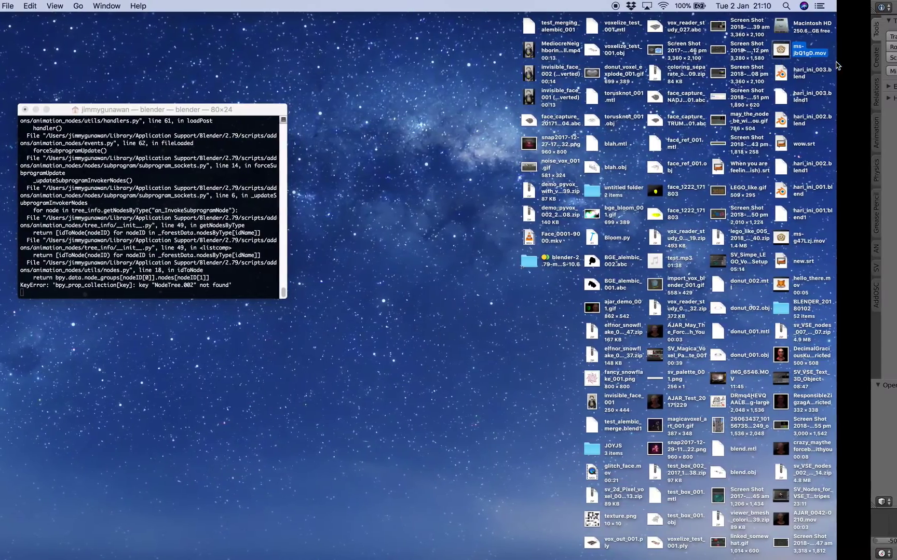
{"action": "key", "text": "ctrl+Right"}
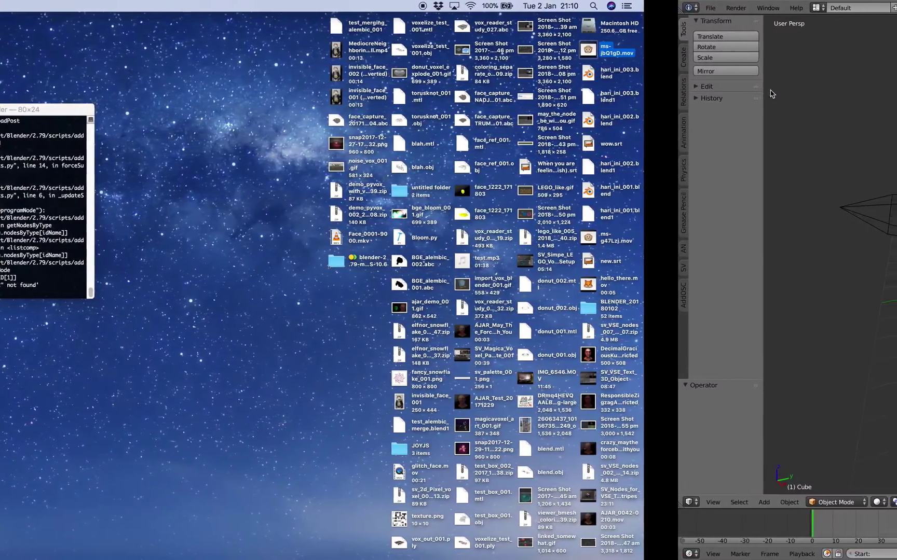
{"action": "key", "text": "a"}
{"action": "key", "text": "a"}
{"action": "key", "text": "Delete"}
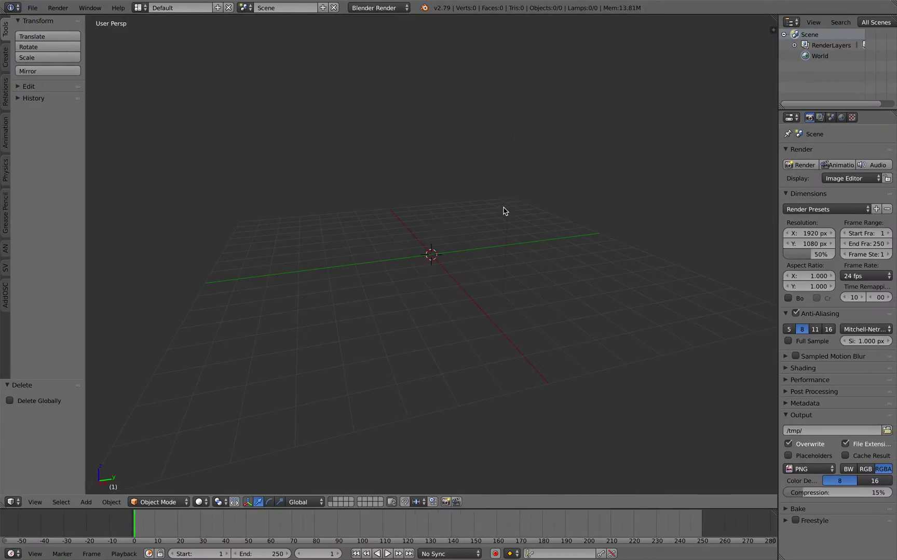
- Switch the screen layout to Video Editing and widen the Simple Subtitle Editor area beside the sequencer
{"action": "middle_click_drag", "start_coordinate": [459, 205], "coordinate": [371, 171]}
{"action": "left_click", "coordinate": [141, 7]}
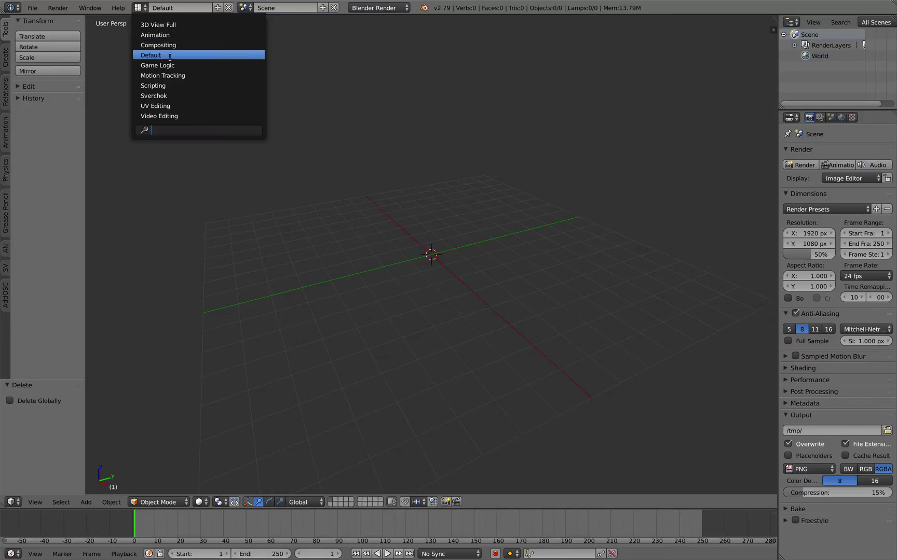
{"action": "left_click", "coordinate": [186, 116]}
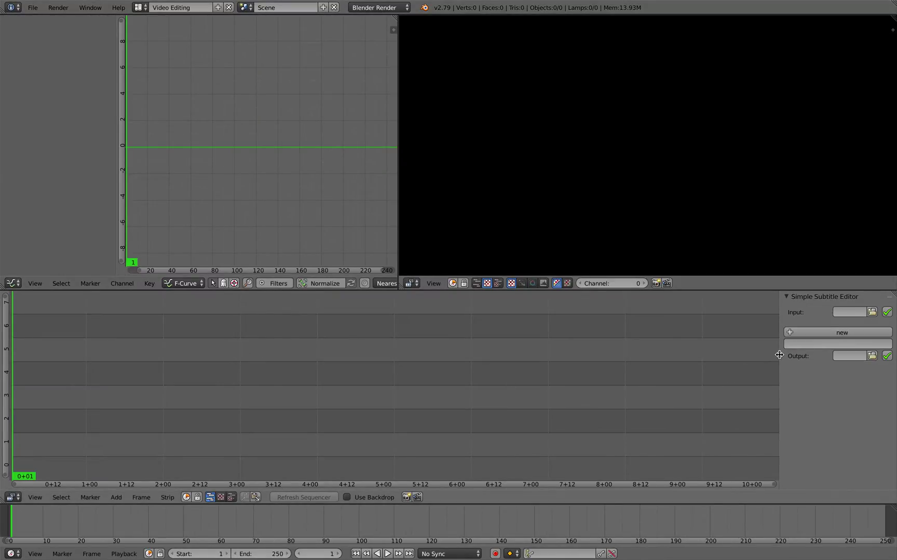
{"action": "left_click_drag", "start_coordinate": [780, 357], "coordinate": [718, 356]}
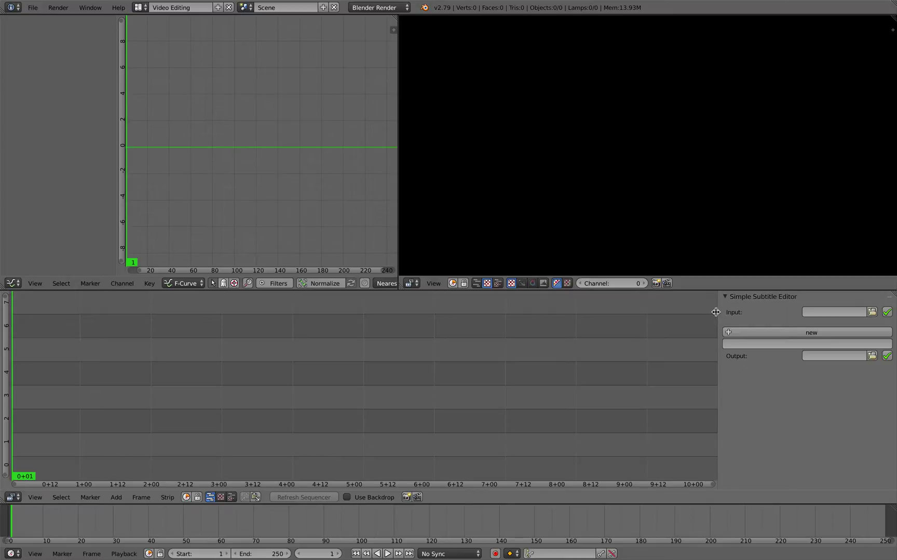
{"action": "left_click_drag", "start_coordinate": [716, 312], "coordinate": [664, 314]}
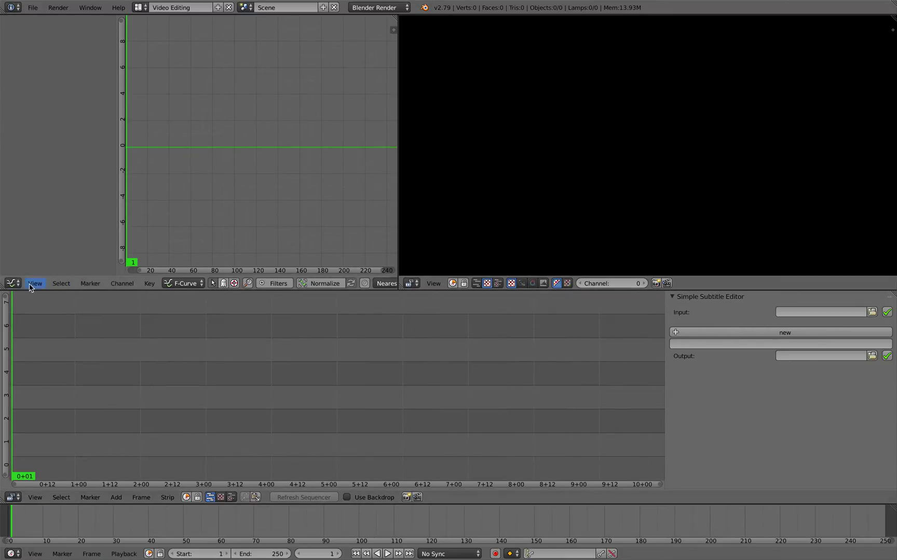
- Change the Graph Editor area to the Properties editor and set the render frame rate to 60 fps
{"action": "left_click", "coordinate": [13, 283]}
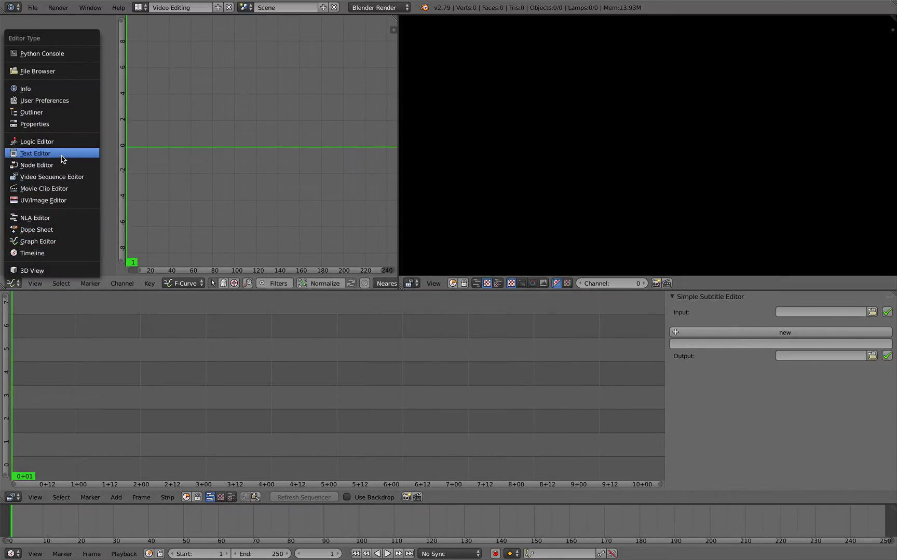
{"action": "left_click", "coordinate": [60, 124]}
{"action": "left_click", "coordinate": [242, 181]}
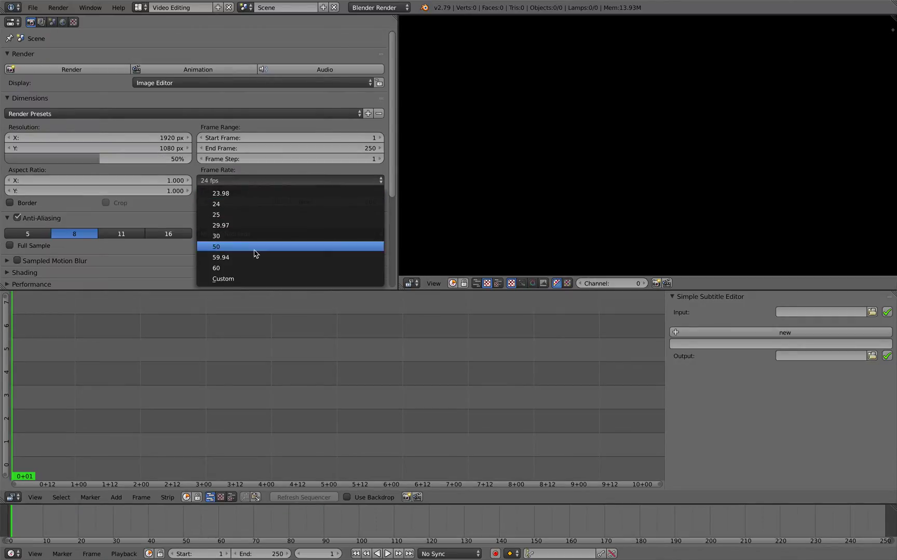
{"action": "left_click", "coordinate": [255, 268]}
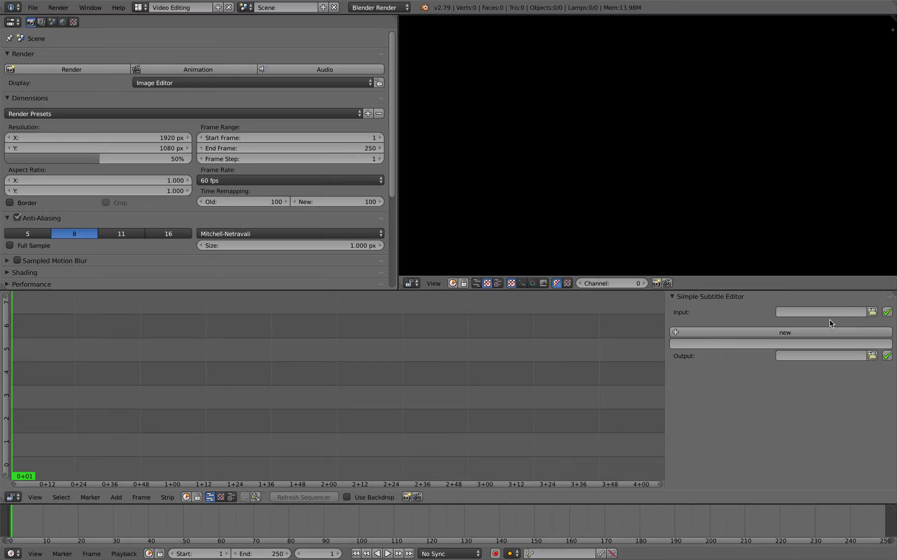
- Choose wow.srt from the Desktop as the Simple Subtitle Editor's input file and import its subtitles
{"action": "left_click", "coordinate": [872, 314]}
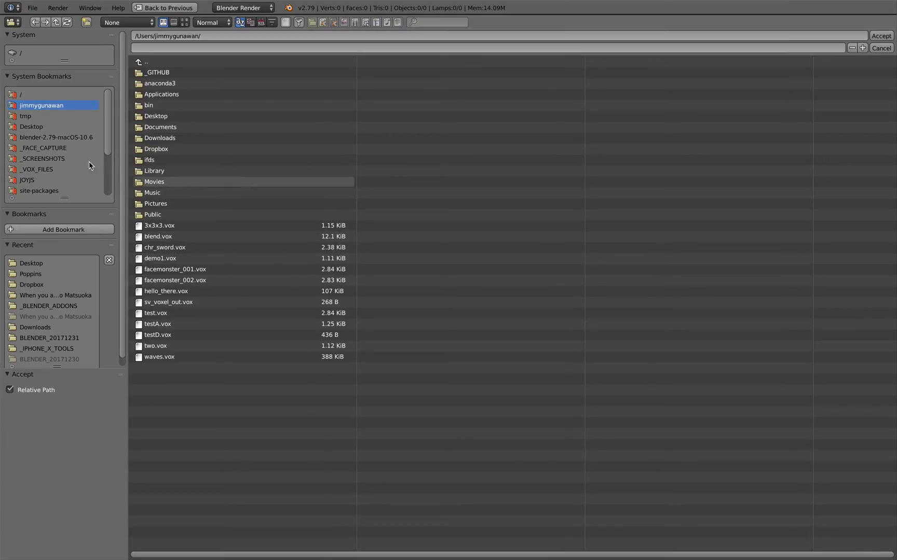
{"action": "left_click", "coordinate": [45, 126]}
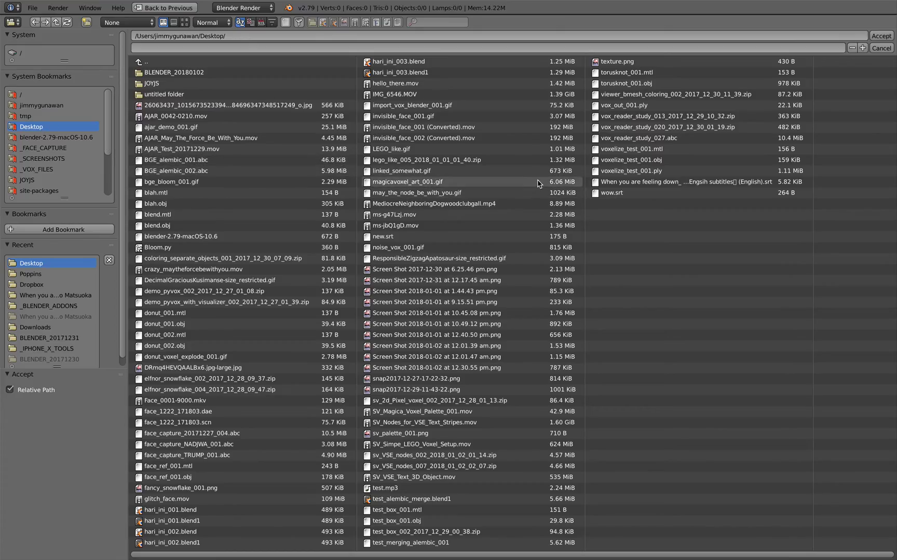
{"action": "left_click", "coordinate": [611, 197]}
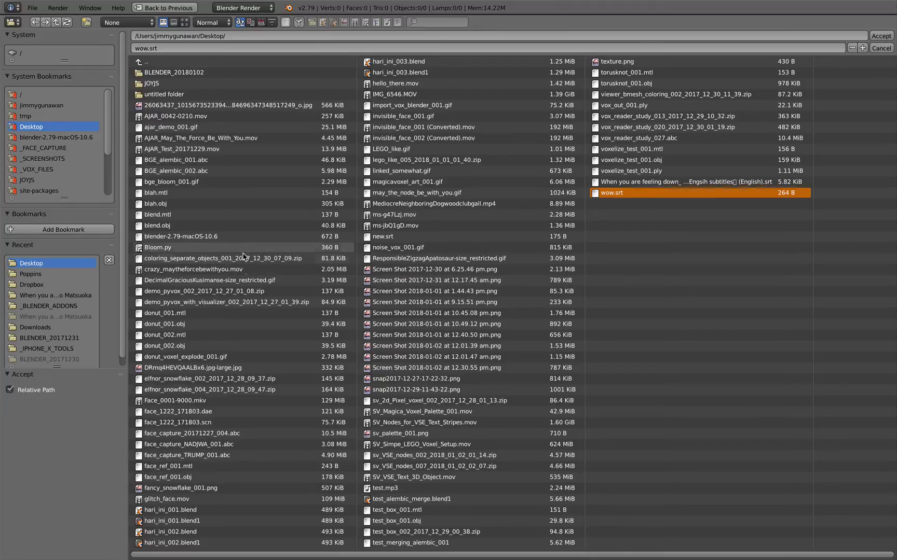
{"action": "left_click", "coordinate": [874, 37]}
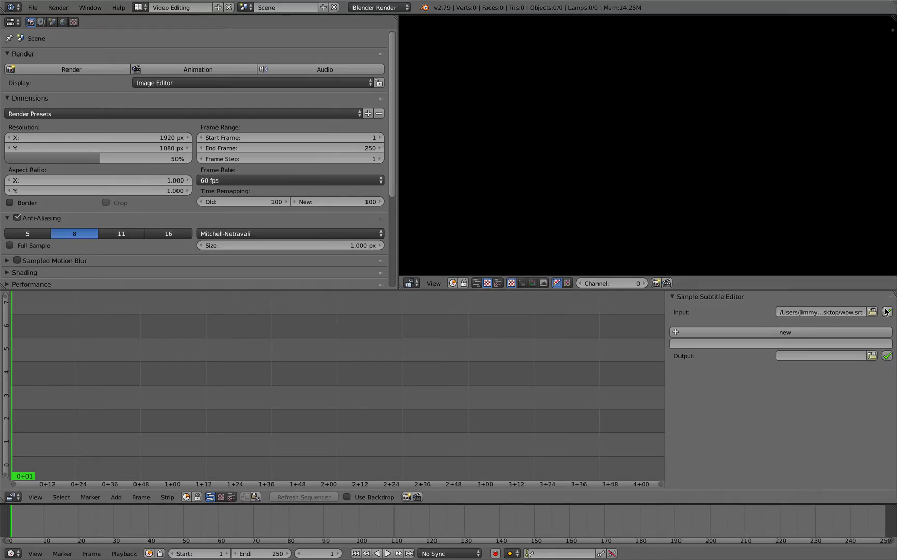
{"action": "left_click", "coordinate": [887, 312]}
{"action": "key", "text": "Home"}
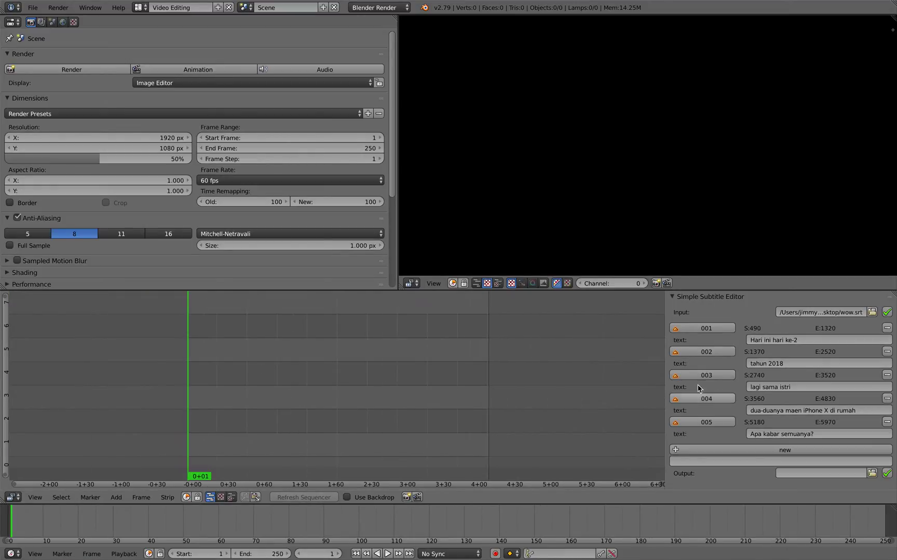
- Examine the imported subtitles' start and end markers along the timeline by scrubbing and playing through them
{"action": "scroll", "coordinate": [240, 441], "scroll_direction": "up", "scroll_amount": 8}
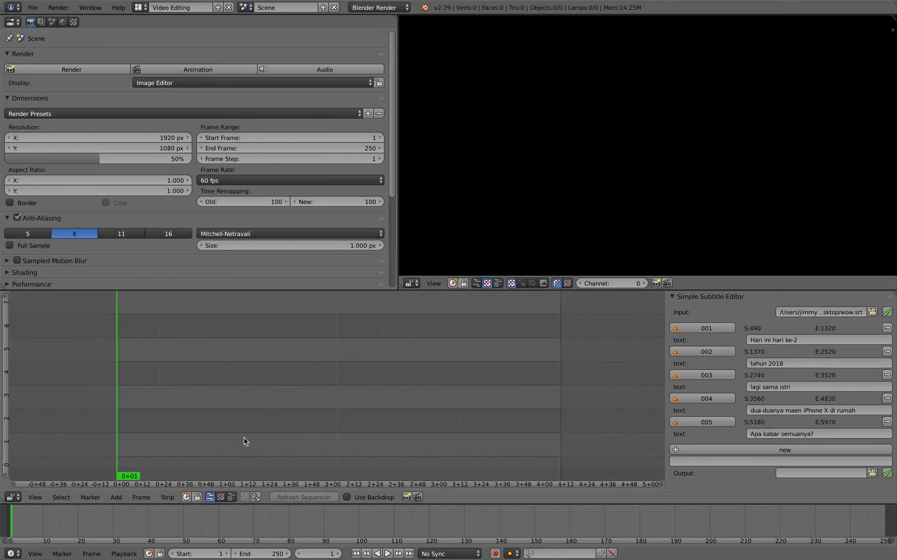
{"action": "scroll", "coordinate": [296, 534], "scroll_direction": "down", "scroll_amount": 15}
{"action": "left_click_drag", "start_coordinate": [376, 523], "coordinate": [403, 520]}
{"action": "scroll", "coordinate": [418, 519], "scroll_direction": "down", "scroll_amount": 5}
{"action": "scroll", "coordinate": [429, 515], "scroll_direction": "down", "scroll_amount": 8}
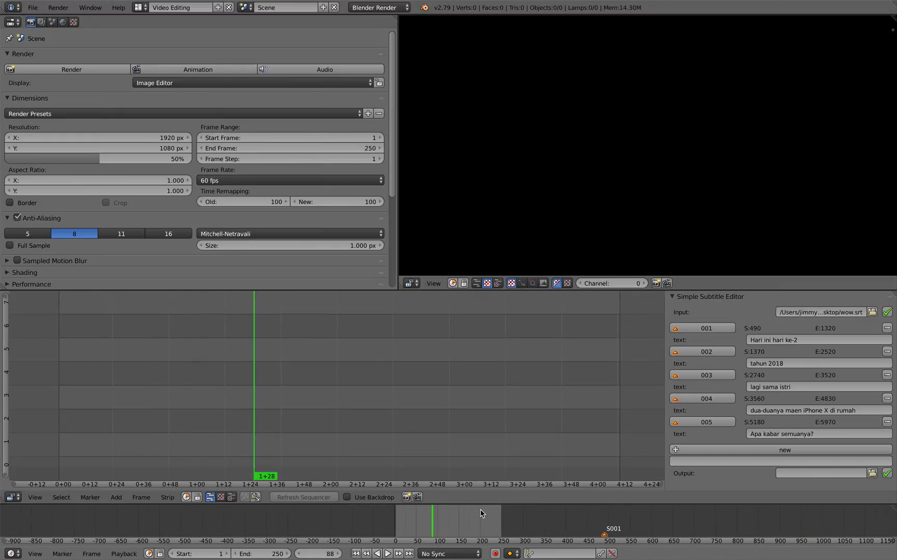
{"action": "middle_click_drag", "start_coordinate": [482, 512], "coordinate": [352, 516]}
{"action": "scroll", "coordinate": [367, 516], "scroll_direction": "down", "scroll_amount": 7}
{"action": "middle_click_drag", "start_coordinate": [417, 519], "coordinate": [311, 520]}
{"action": "left_click_drag", "start_coordinate": [327, 520], "coordinate": [406, 518]}
{"action": "scroll", "coordinate": [441, 513], "scroll_direction": "down", "scroll_amount": 6}
{"action": "middle_click_drag", "start_coordinate": [455, 512], "coordinate": [261, 520]}
{"action": "left_click", "coordinate": [214, 523]}
{"action": "scroll", "coordinate": [212, 527], "scroll_direction": "up", "scroll_amount": 2}
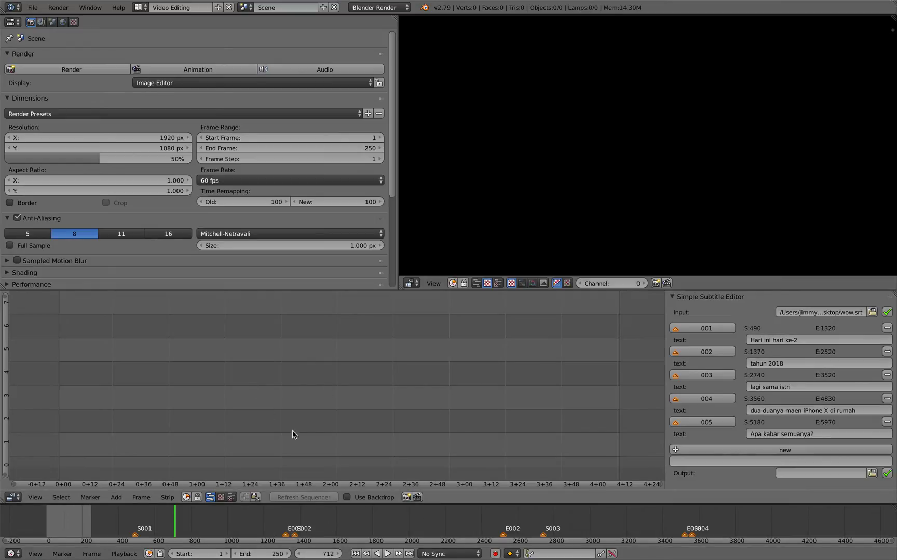
{"action": "left_click", "coordinate": [380, 522]}
{"action": "key", "text": "alt+a"}
{"action": "left_click_drag", "start_coordinate": [383, 521], "coordinate": [293, 527]}
- Remove all imported subtitle entries except the first one
{"action": "left_click", "coordinate": [887, 352]}
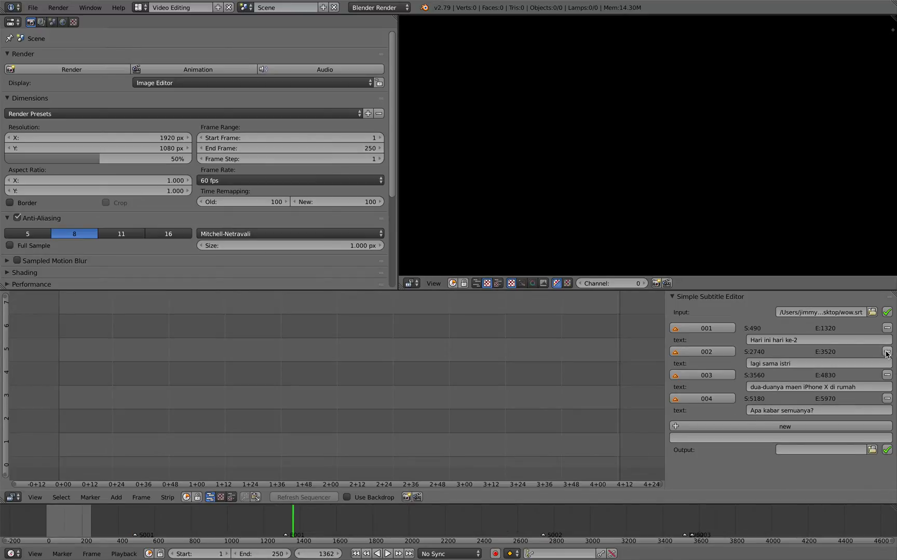
{"action": "left_click", "coordinate": [887, 352]}
{"action": "left_click", "coordinate": [886, 352]}
{"action": "left_click", "coordinate": [887, 351]}
- Change the remaining subtitle's text to "Hello there"
{"action": "left_click", "coordinate": [782, 340]}
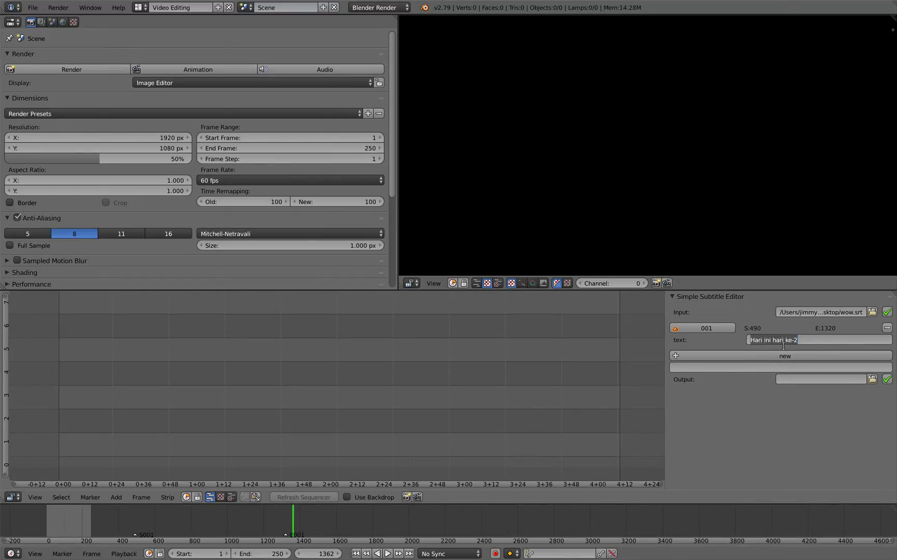
{"action": "type", "text": "Hello there"}
{"action": "key", "text": "Return"}
- Add ms-jbQ1gD.mov from the Desktop to the sequencer as a movie strip with sound, starting at frame 0 on channel 1
{"action": "left_click", "coordinate": [185, 416]}
{"action": "scroll", "coordinate": [185, 418], "scroll_direction": "down", "scroll_amount": 3}
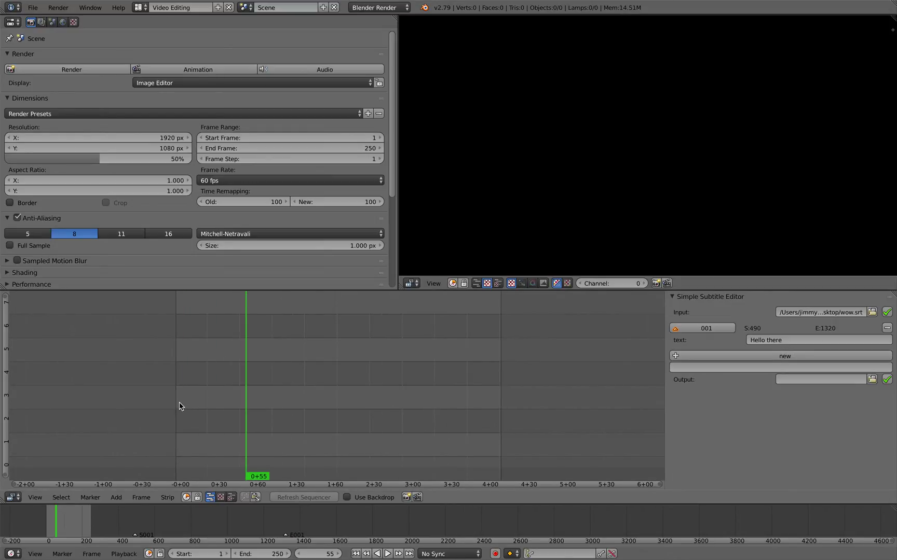
{"action": "middle_click_drag", "start_coordinate": [217, 395], "coordinate": [173, 398]}
{"action": "left_click", "coordinate": [134, 394]}
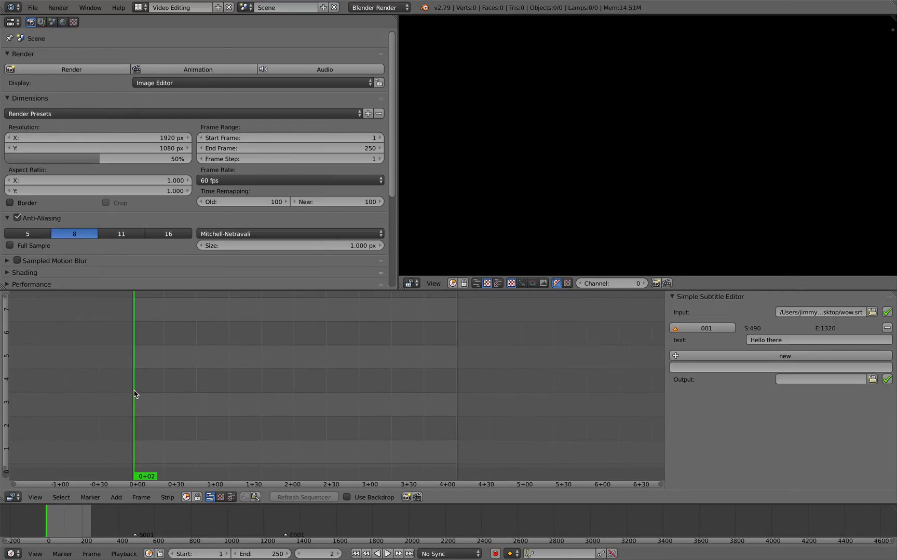
{"action": "left_click", "coordinate": [131, 393]}
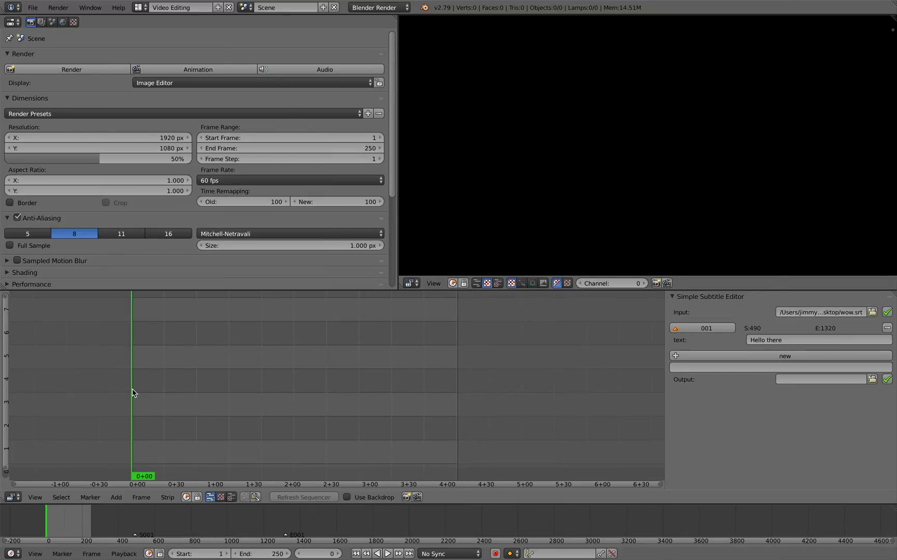
{"action": "key", "text": "shift+a"}
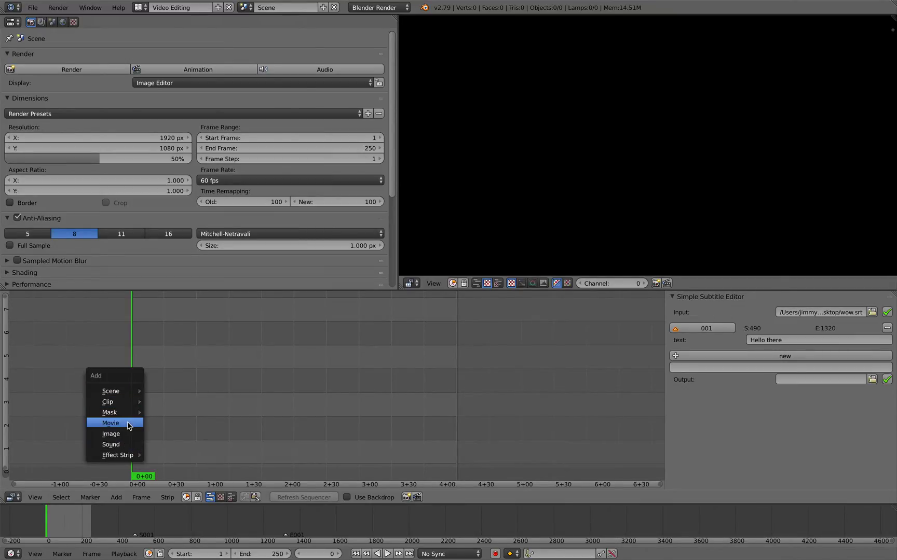
{"action": "left_click", "coordinate": [128, 423]}
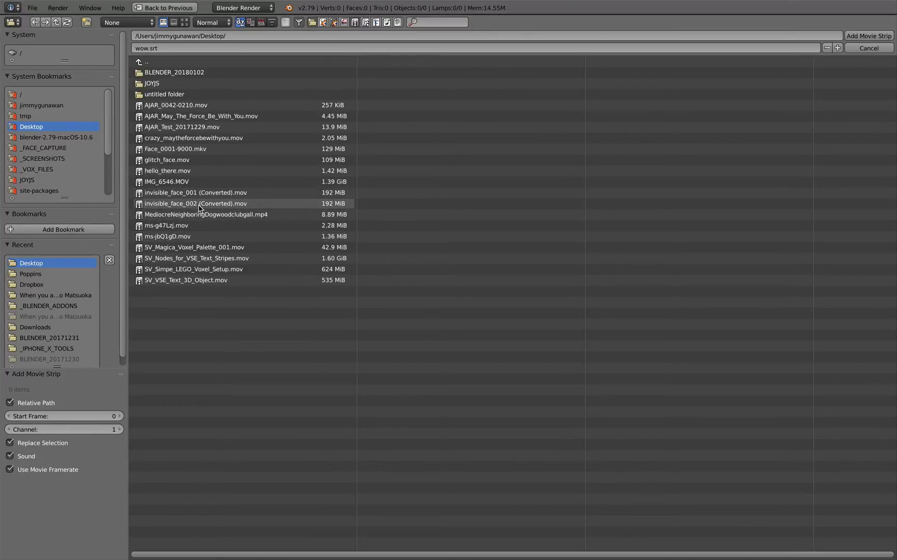
{"action": "key", "text": "ctrl+Left"}
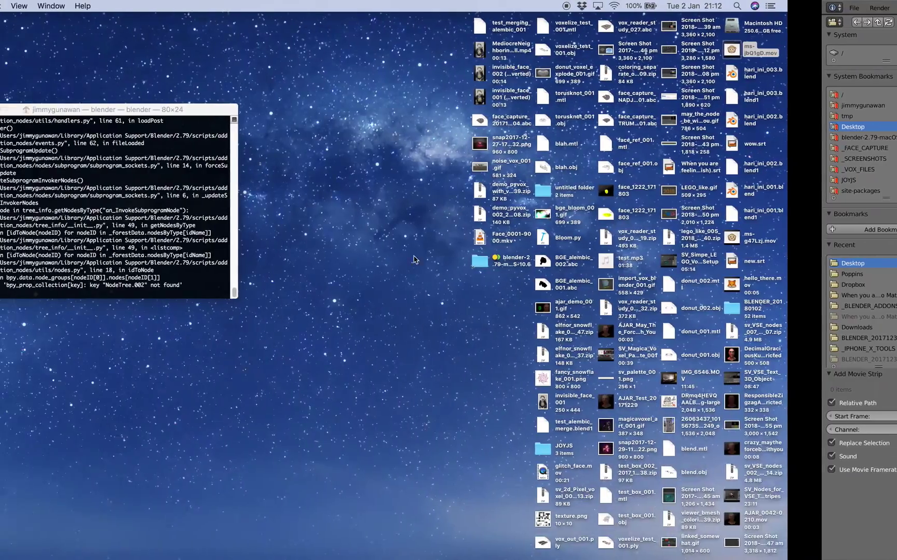
{"action": "key", "text": "ctrl+Right"}
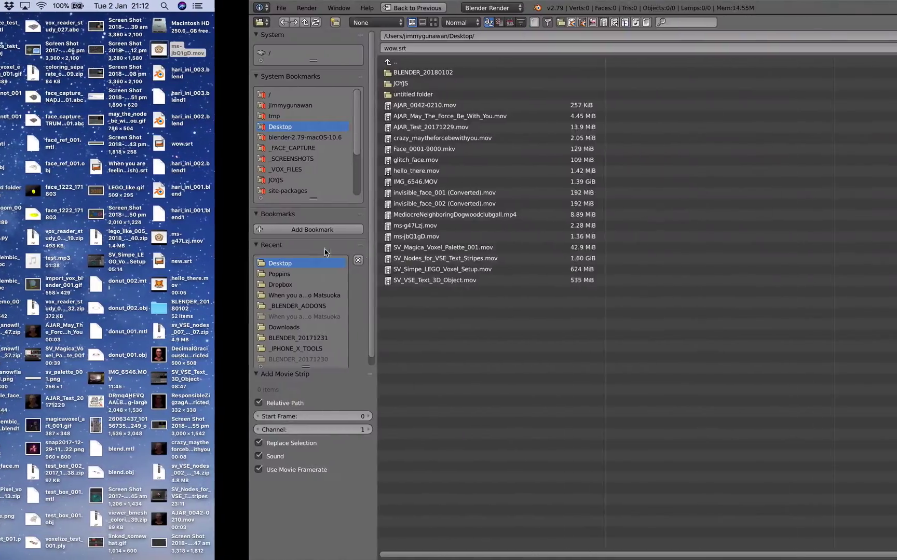
{"action": "left_click", "coordinate": [179, 237]}
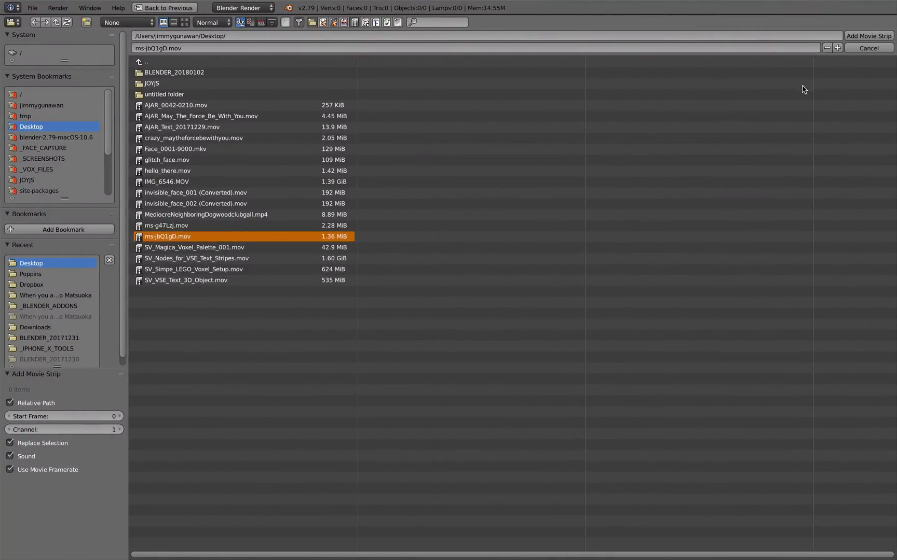
{"action": "left_click", "coordinate": [855, 37]}
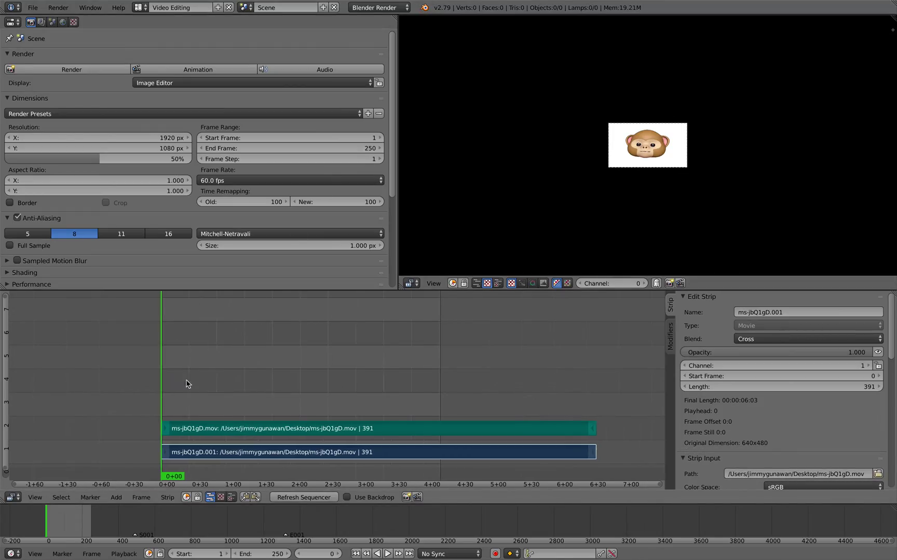
- Play the sequence from near the start of the movie strip to check the clip
{"action": "scroll", "coordinate": [289, 413], "scroll_direction": "down", "scroll_amount": 2}
{"action": "left_click", "coordinate": [223, 384]}
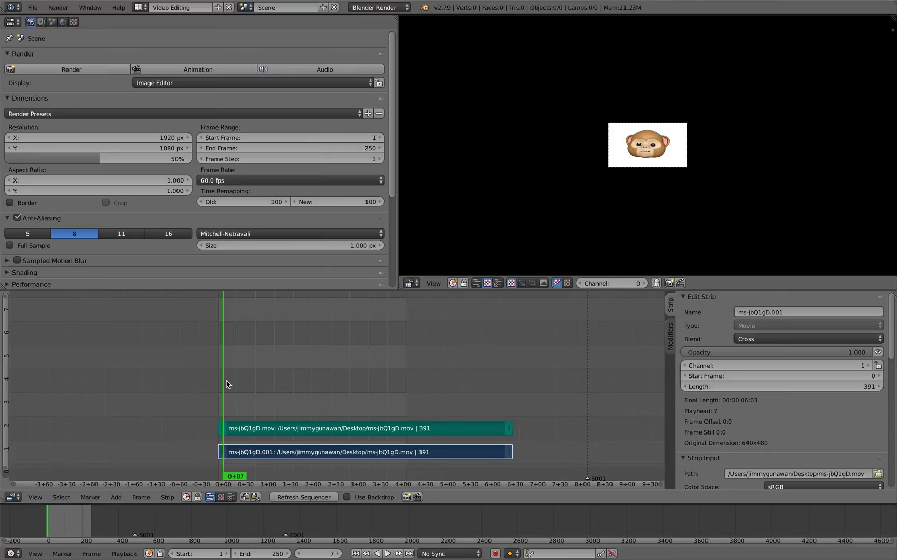
{"action": "key", "text": "alt+a"}
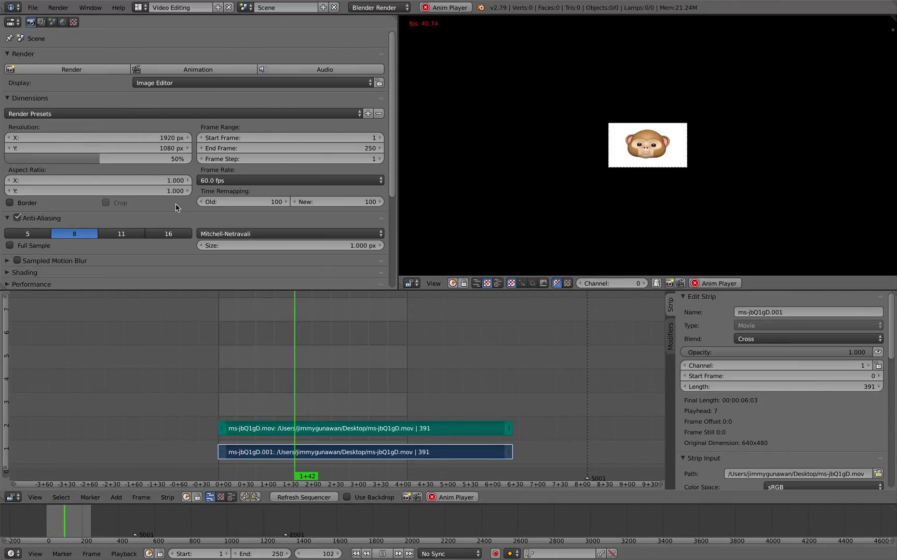
- Set the render resolution to 640 by 480 px and the resolution scale to 100%
{"action": "left_click", "coordinate": [155, 137]}
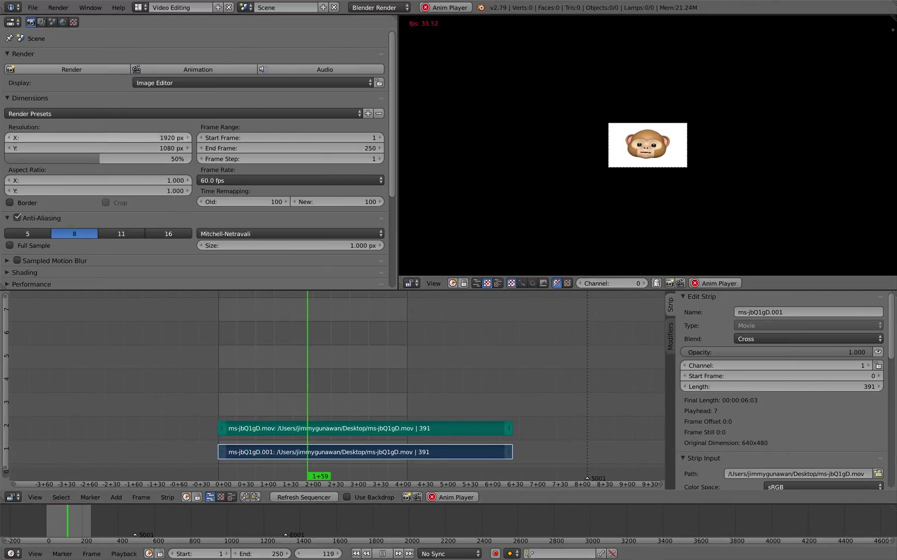
{"action": "left_click", "coordinate": [220, 325]}
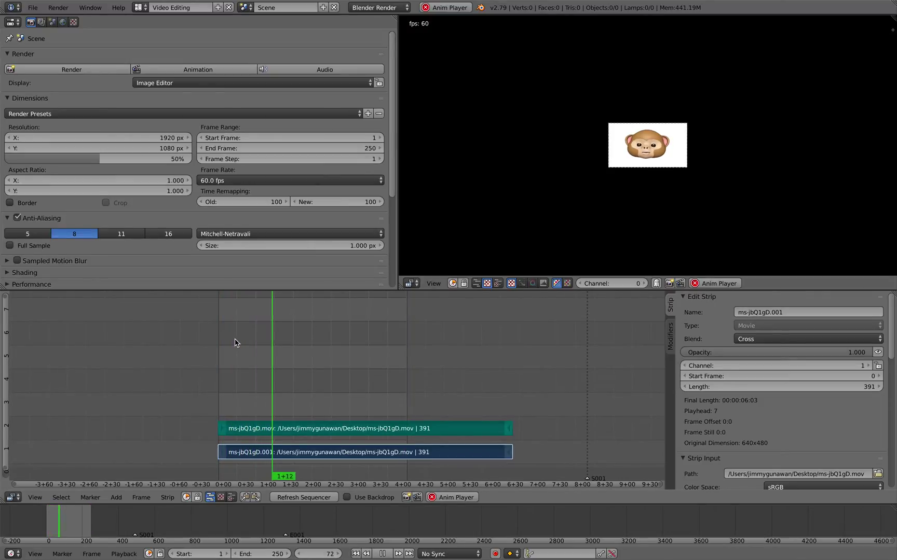
{"action": "key", "text": "Escape"}
{"action": "left_click", "coordinate": [165, 135]}
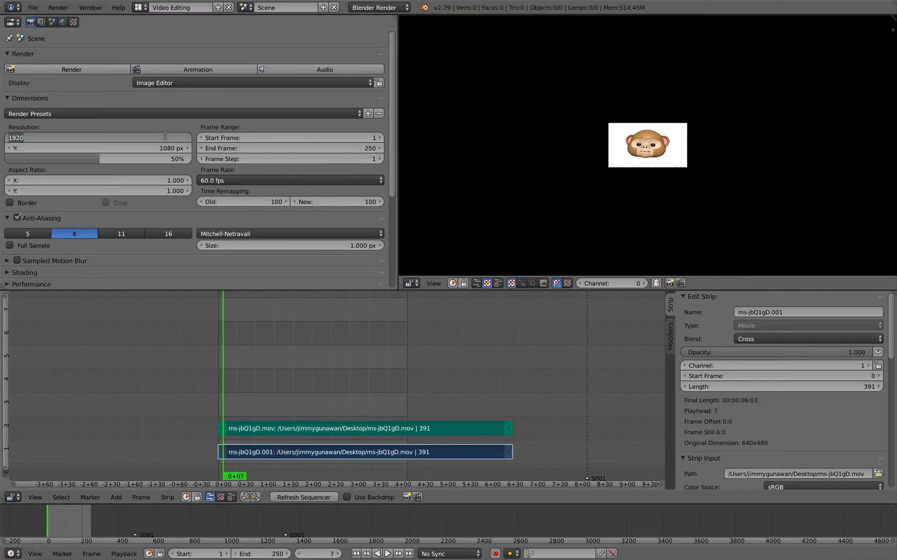
{"action": "type", "text": "640"}
{"action": "key", "text": "Tab"}
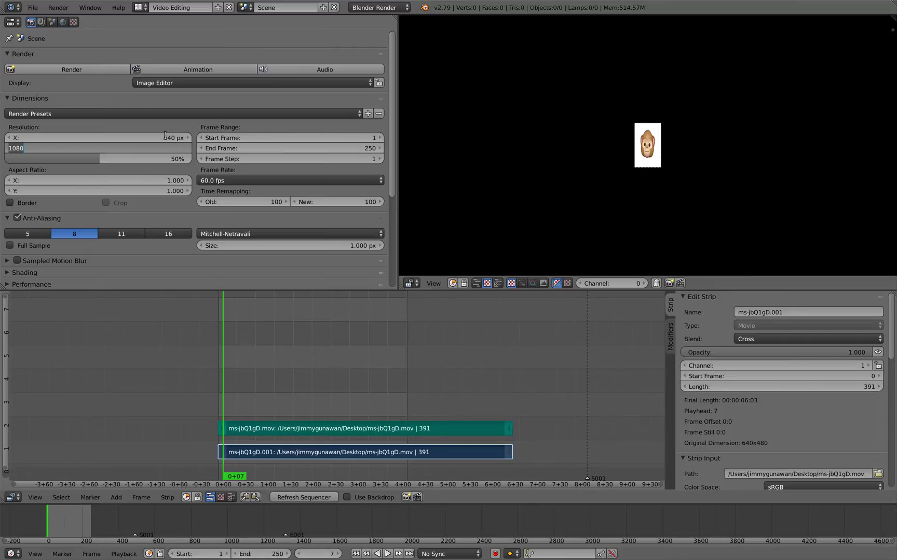
{"action": "type", "text": "480"}
{"action": "key", "text": "Return"}
{"action": "left_click_drag", "start_coordinate": [104, 159], "coordinate": [240, 154]}
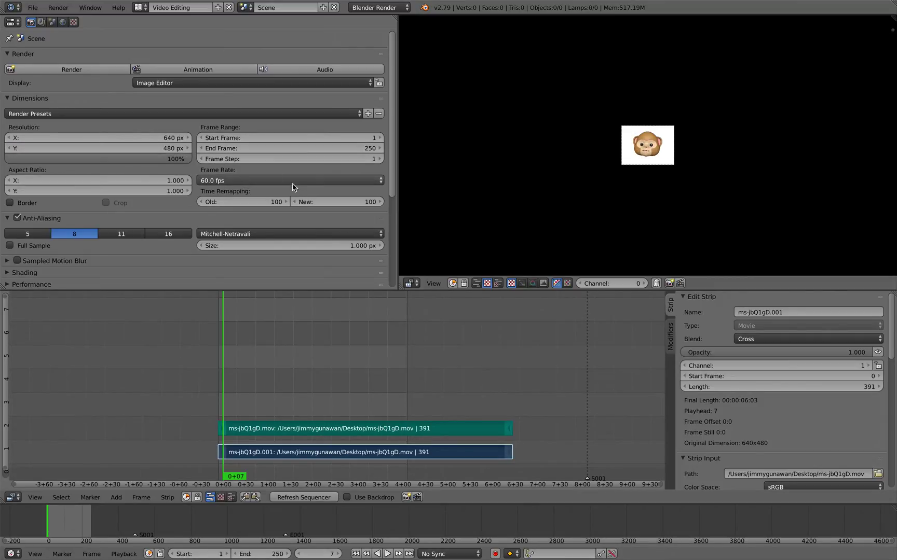
- Save the project on the Desktop as animoji_subtitling_001
{"action": "scroll", "coordinate": [584, 211], "scroll_direction": "up", "scroll_amount": 5}
{"action": "key", "text": "ctrl+s"}
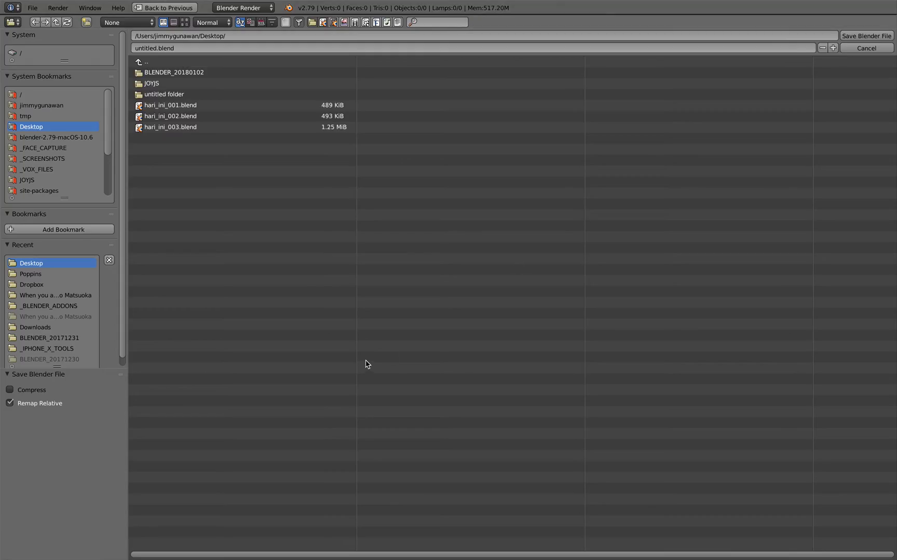
{"action": "left_click", "coordinate": [181, 48]}
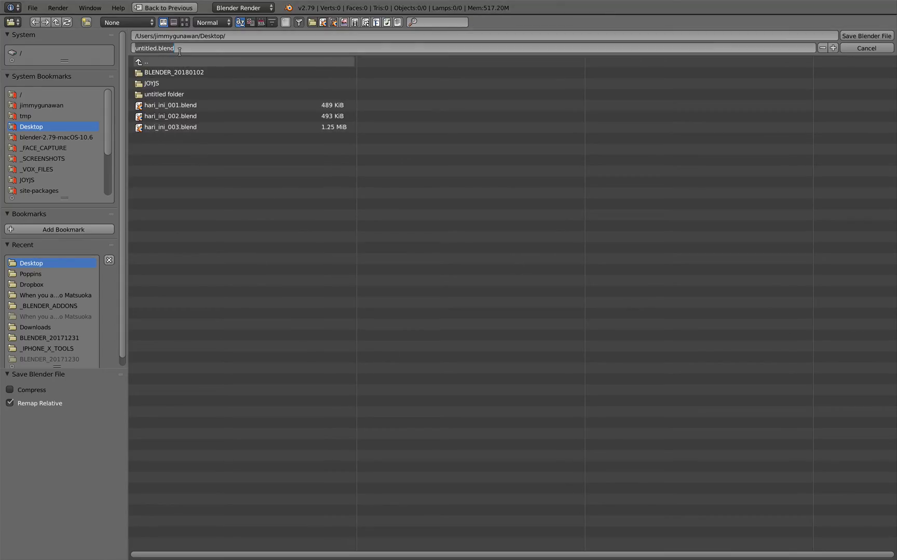
{"action": "type", "text": "animoji_subtitling_001"}
{"action": "left_click", "coordinate": [865, 35]}
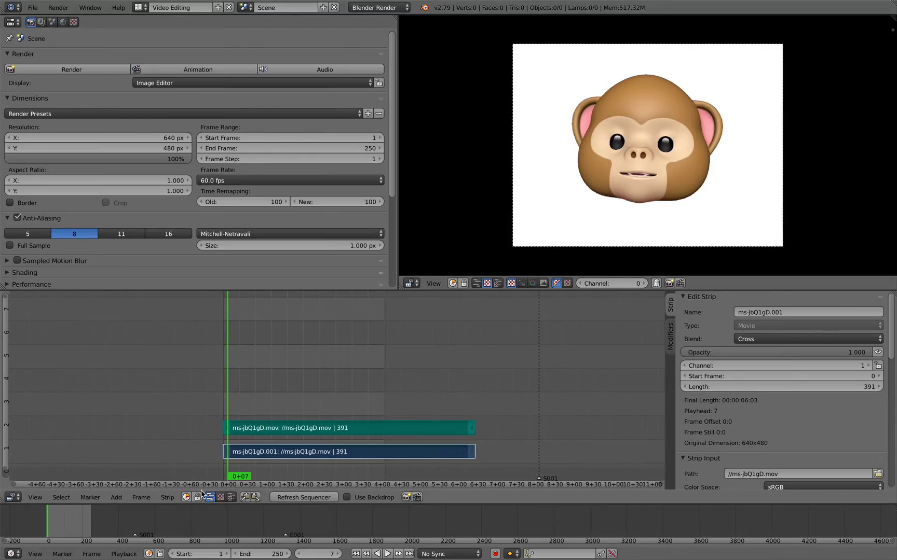
- Set the animation's end frame to 390 and return the playhead to frame 0
{"action": "middle_click_drag", "start_coordinate": [282, 522], "coordinate": [370, 533], "text": "ctrl"}
{"action": "left_click_drag", "start_coordinate": [259, 554], "coordinate": [303, 554]}
{"action": "key", "text": "alt+a"}
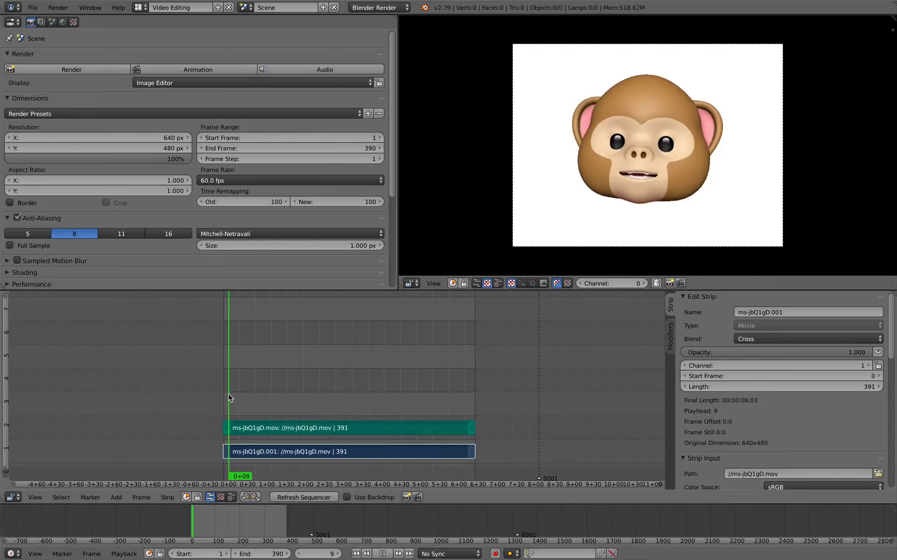
{"action": "key", "text": "alt+a"}
{"action": "scroll", "coordinate": [865, 340], "scroll_direction": "down", "scroll_amount": 2}
{"action": "scroll", "coordinate": [311, 400], "scroll_direction": "down", "scroll_amount": 2}
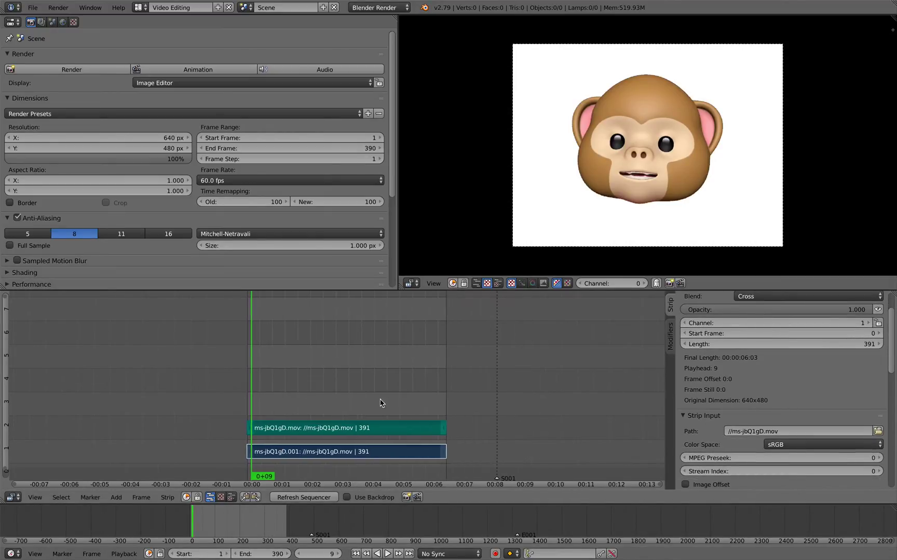
{"action": "left_click", "coordinate": [271, 399]}
{"action": "left_click", "coordinate": [263, 394]}
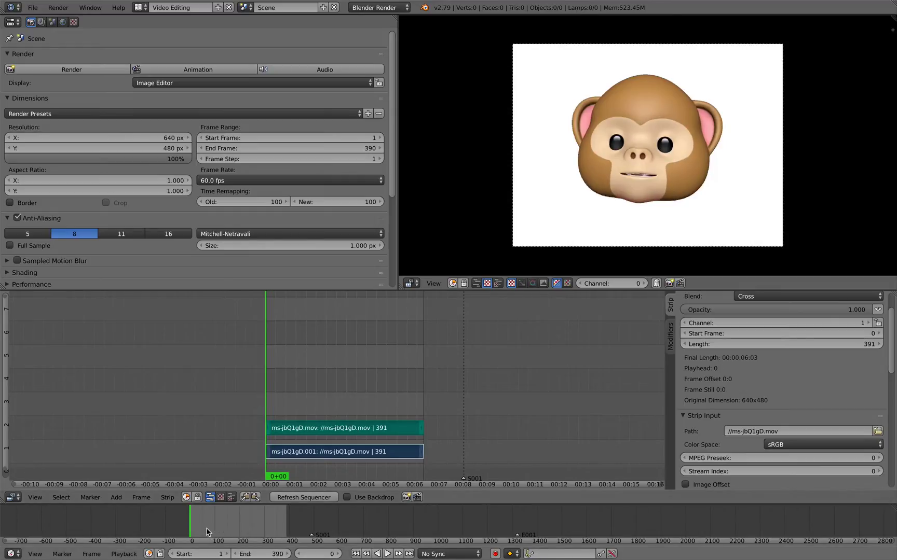
- Delete the "Hello there" subtitle entry, and add five new subtitles at successive moments while the sequence plays
{"action": "left_click", "coordinate": [670, 337]}
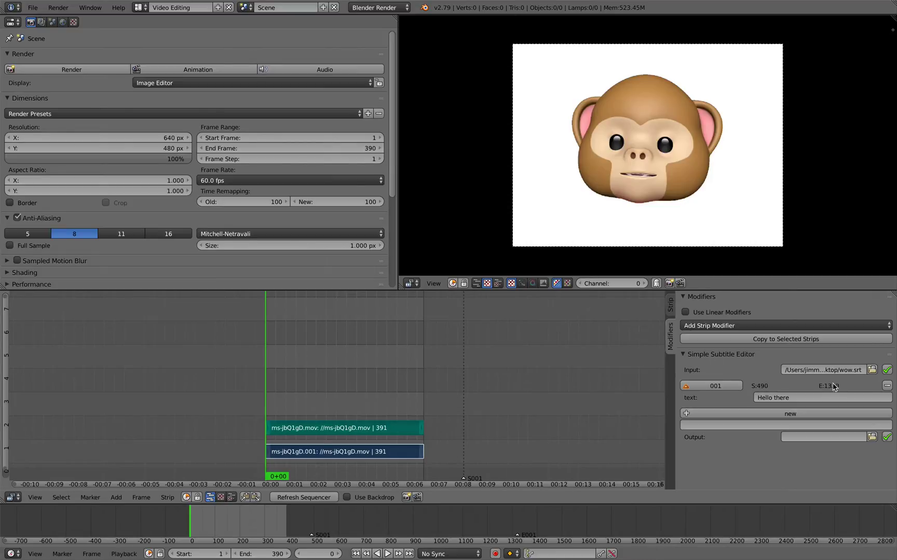
{"action": "left_click", "coordinate": [887, 387]}
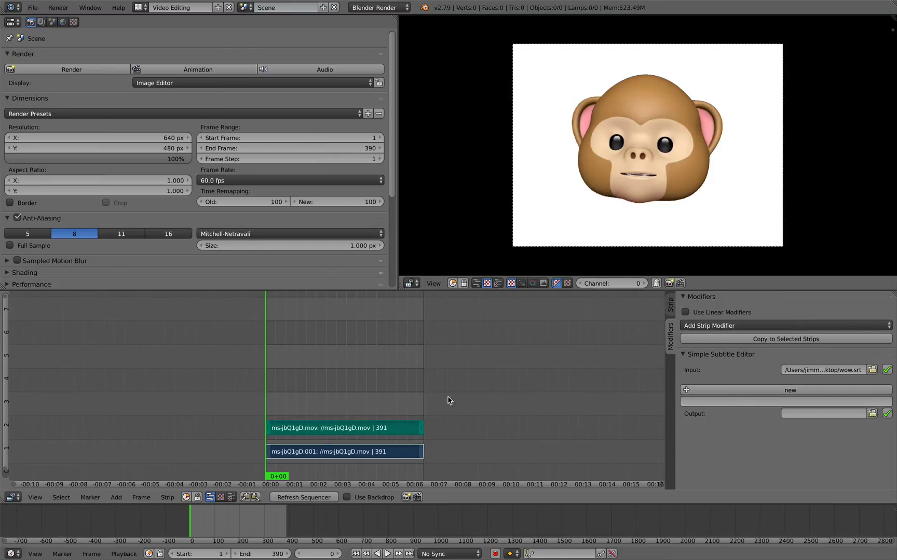
{"action": "key", "text": "Home"}
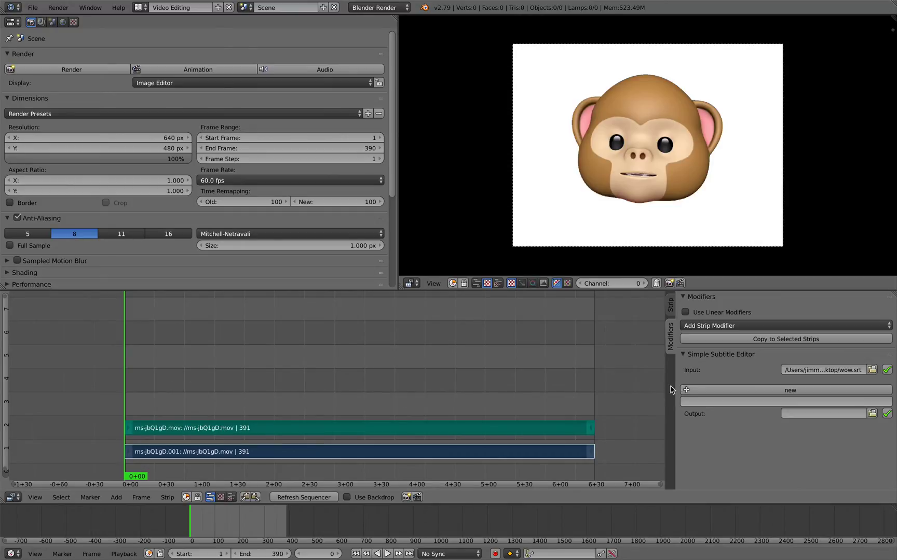
{"action": "key", "text": "alt+a"}
{"action": "left_click", "coordinate": [742, 390]}
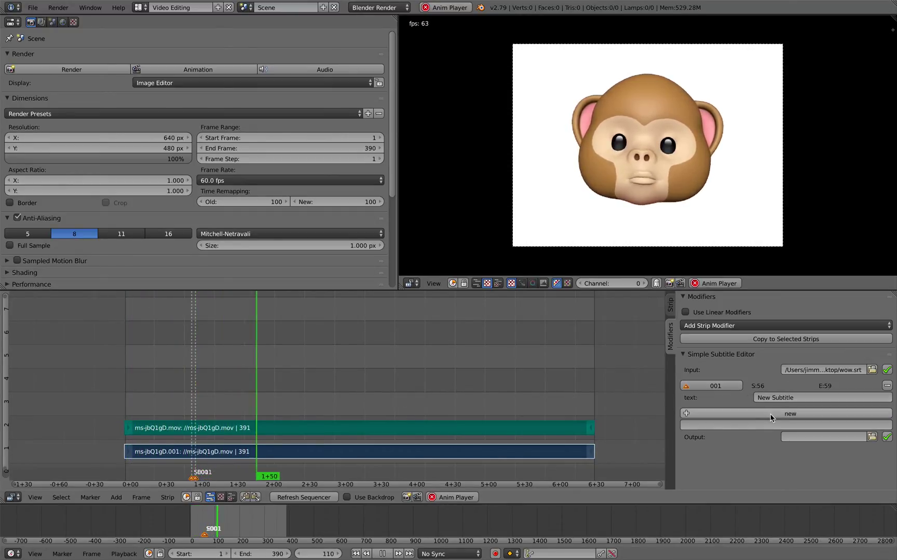
{"action": "left_click", "coordinate": [770, 418]}
{"action": "left_click", "coordinate": [773, 437]}
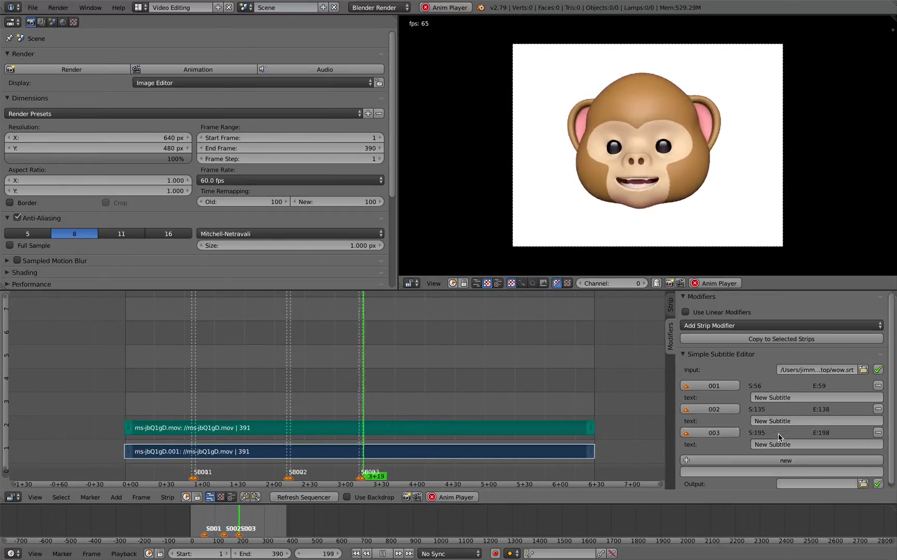
{"action": "left_click", "coordinate": [782, 461]}
{"action": "left_click", "coordinate": [778, 484]}
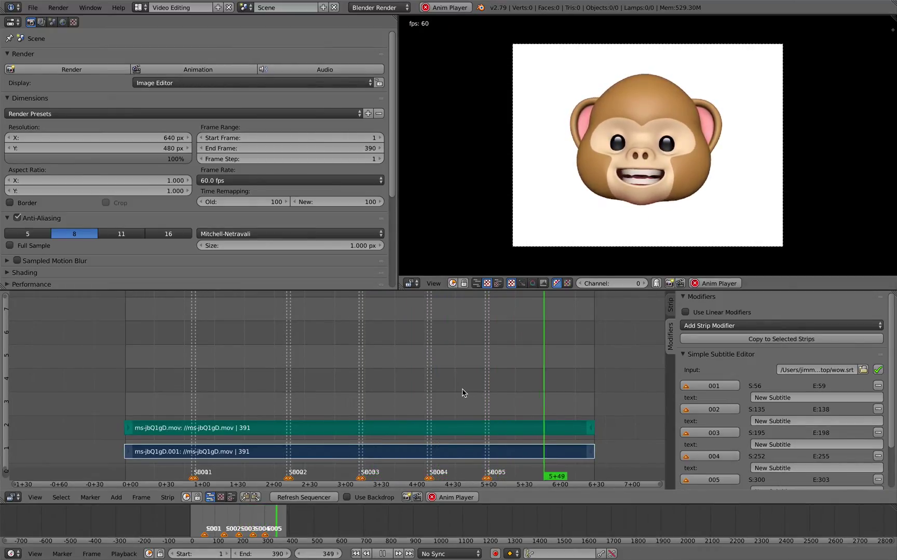
{"action": "key", "text": "Escape"}
- Change the first subtitle's text to "Hello there"
{"action": "scroll", "coordinate": [312, 393], "scroll_direction": "down", "scroll_amount": 3}
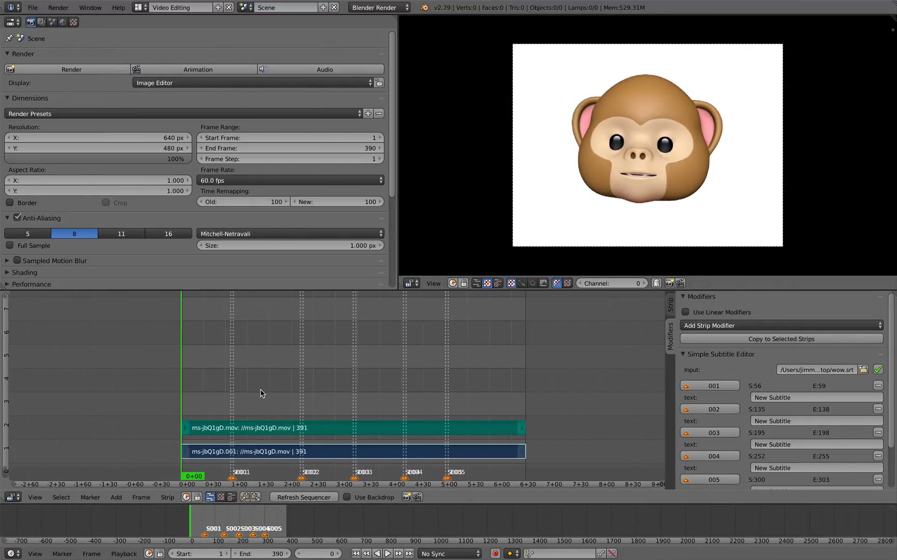
{"action": "key", "text": "Home"}
{"action": "left_click", "coordinate": [808, 398]}
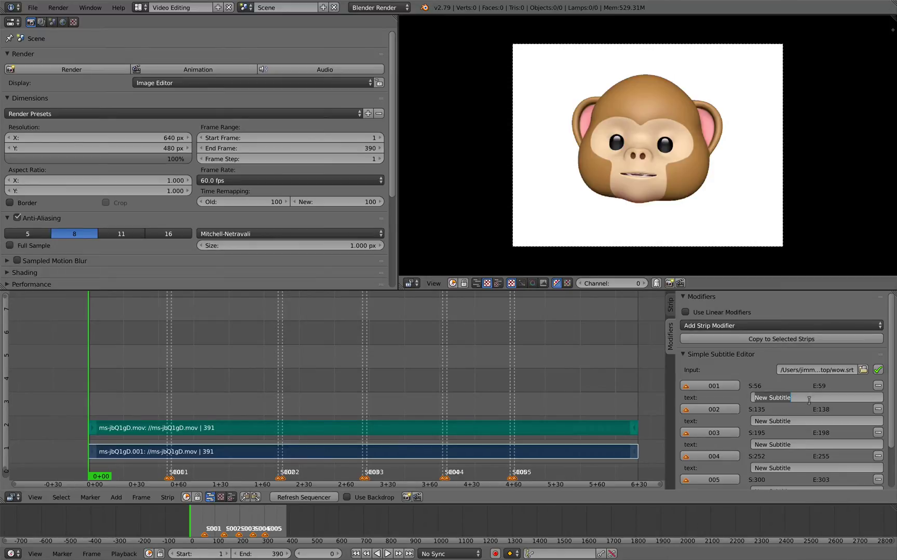
{"action": "type", "text": "here"}
{"action": "key", "text": "Return"}
- Enable audio scrubbing and AV-sync in the timeline's playback options
{"action": "key", "text": "alt+a"}
{"action": "key", "text": "Escape"}
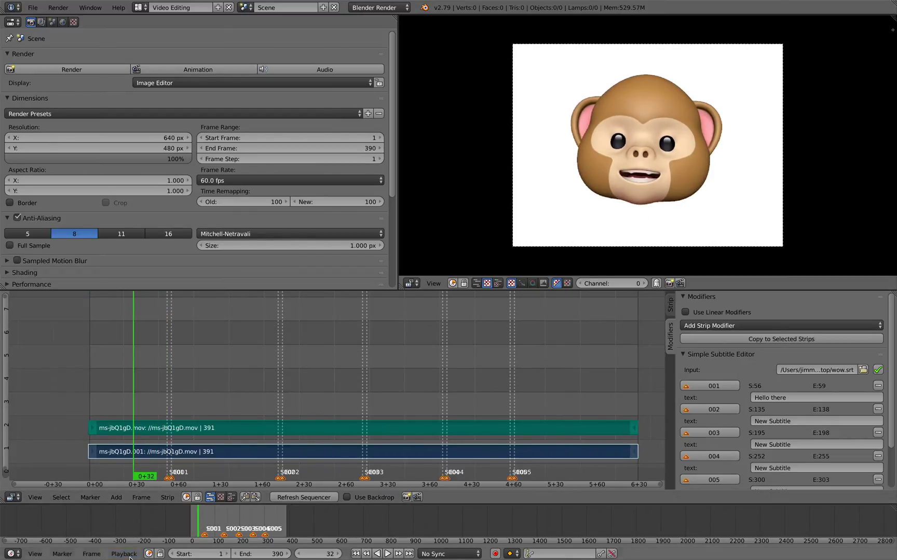
{"action": "left_click", "coordinate": [123, 553]}
{"action": "left_click", "coordinate": [144, 404]}
{"action": "left_click", "coordinate": [126, 554]}
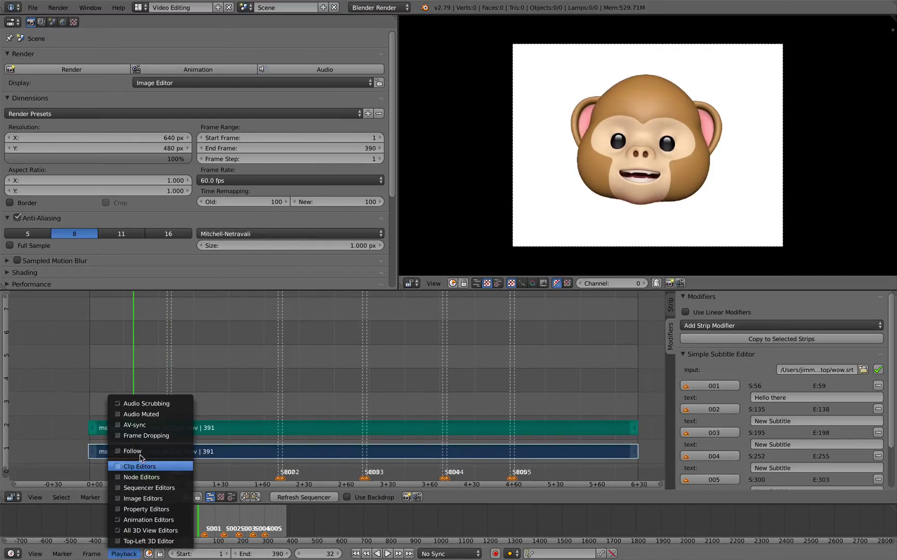
{"action": "left_click", "coordinate": [143, 426]}
{"action": "left_click", "coordinate": [124, 554]}
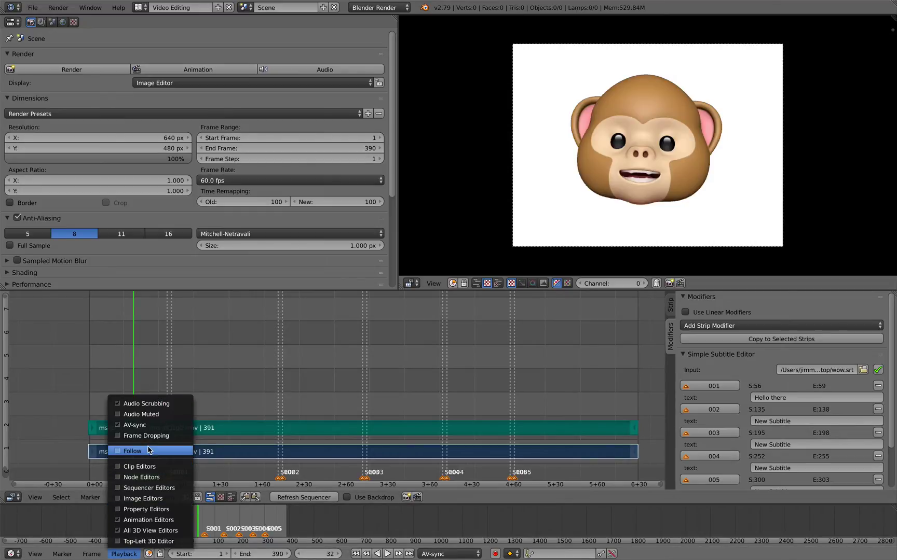
- Select the ms-jbQ1gD.mov sound strip on channel 2 and turn on its Draw Waveform option
{"action": "left_click", "coordinate": [671, 307]}
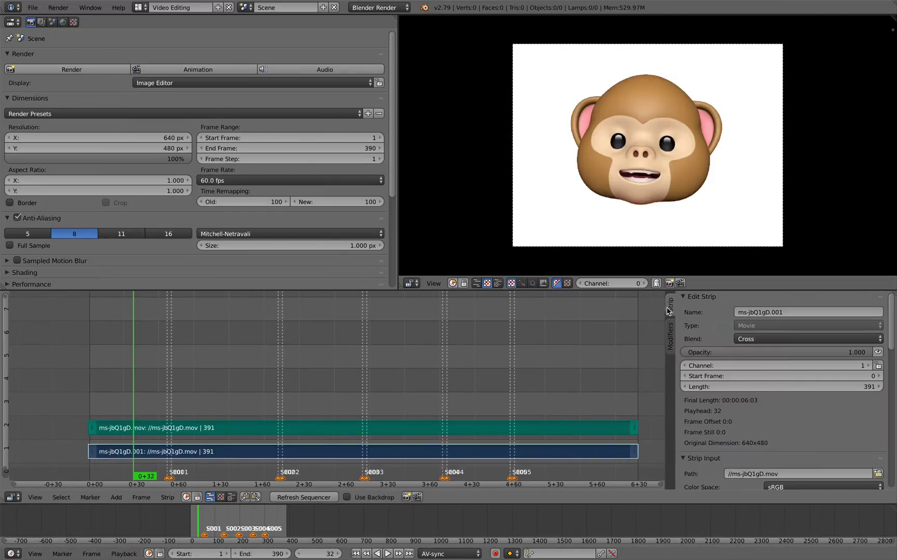
{"action": "scroll", "coordinate": [493, 374], "scroll_direction": "down", "scroll_amount": 2}
{"action": "key", "text": "alt+a"}
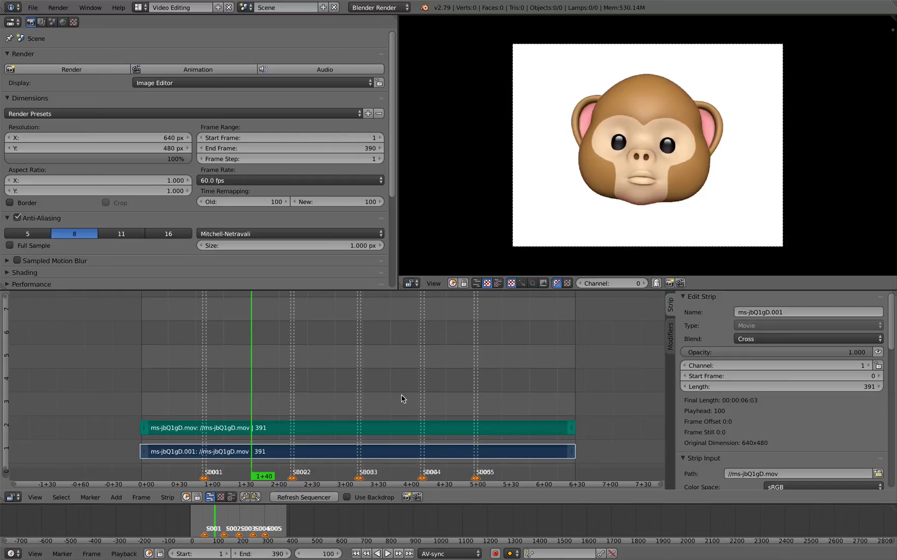
{"action": "right_click", "coordinate": [319, 425]}
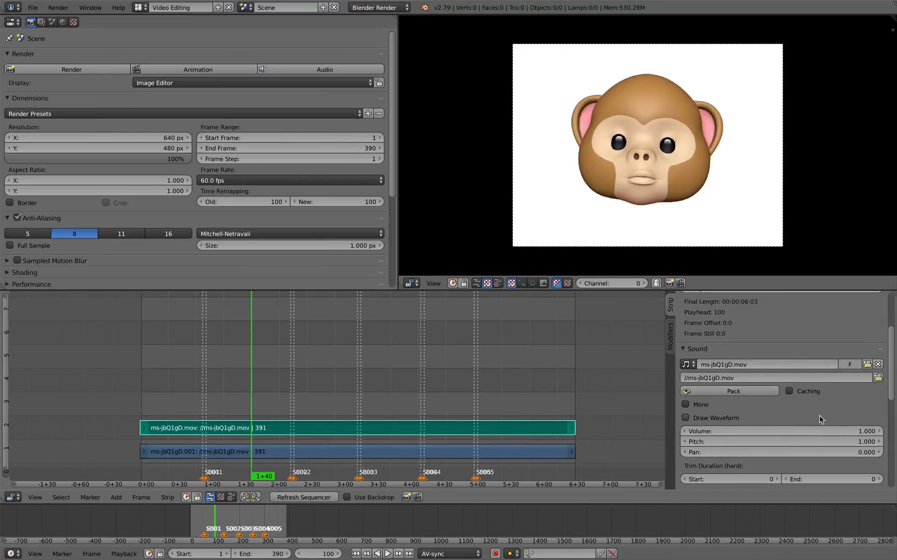
{"action": "left_click", "coordinate": [686, 419]}
- Align the first subtitle to the first spoken phrase by moving marker E001 to frame 97 and S001 to frame 64
{"action": "middle_click_drag", "start_coordinate": [384, 383], "coordinate": [346, 379], "text": "ctrl"}
{"action": "middle_click_drag", "start_coordinate": [346, 379], "coordinate": [322, 328]}
{"action": "left_click_drag", "start_coordinate": [197, 361], "coordinate": [236, 371]}
{"action": "scroll", "coordinate": [210, 408], "scroll_direction": "up", "scroll_amount": 10}
{"action": "right_click_drag", "start_coordinate": [109, 478], "coordinate": [188, 466]}
{"action": "right_click", "coordinate": [116, 476]}
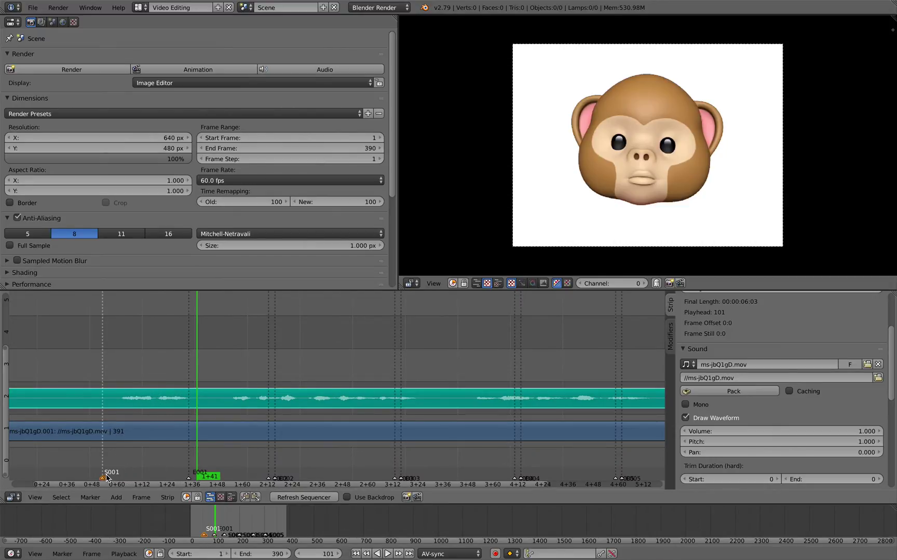
{"action": "key", "text": "g"}
{"action": "left_click", "coordinate": [132, 477]}
- Scrub the second spoken phrase and move marker S002 to frame 118 and E002 to frame 183
{"action": "key", "text": "shift+alt+a"}
{"action": "left_click_drag", "start_coordinate": [155, 373], "coordinate": [411, 382]}
{"action": "right_click_drag", "start_coordinate": [267, 478], "coordinate": [229, 471]}
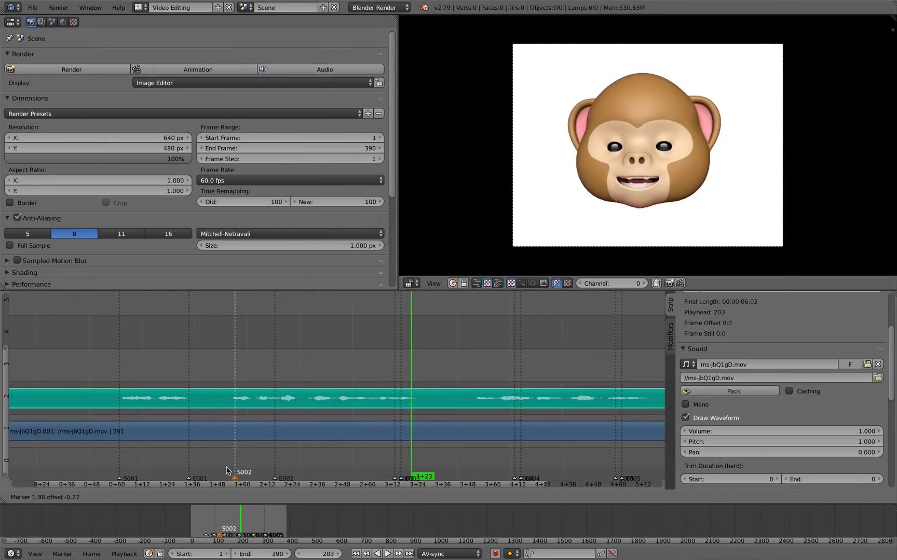
{"action": "middle_click_drag", "start_coordinate": [321, 449], "coordinate": [248, 448]}
{"action": "right_click_drag", "start_coordinate": [210, 478], "coordinate": [307, 476]}
{"action": "right_click", "coordinate": [320, 468]}
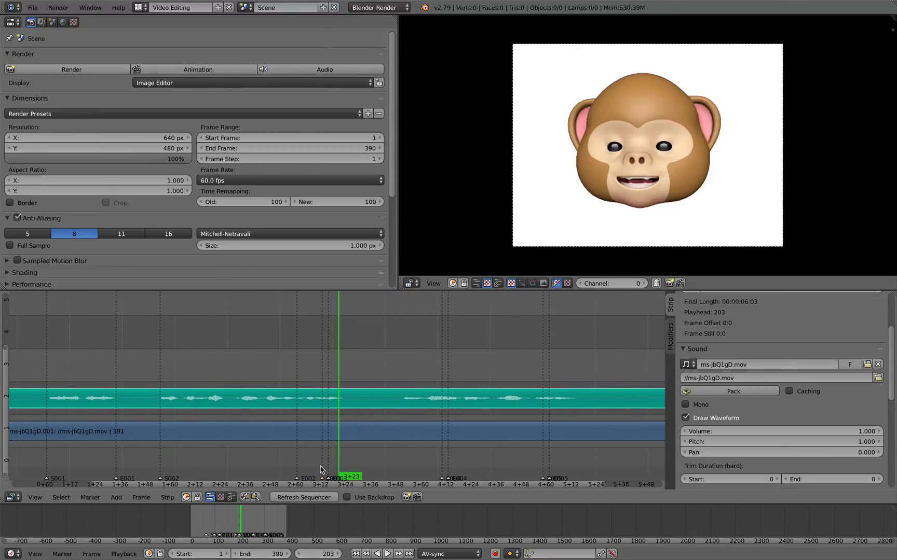
- Select the third subtitle's start and end markers and scrub the audio to frame 146 to check the second phrase's timing
{"action": "scroll", "coordinate": [313, 467], "scroll_direction": "down", "scroll_amount": 2, "text": "ctrl"}
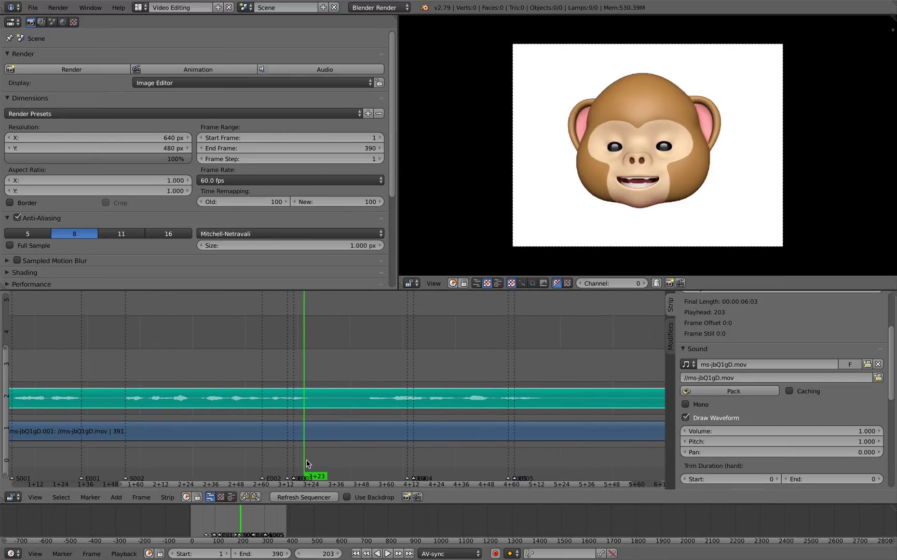
{"action": "scroll", "coordinate": [283, 461], "scroll_direction": "down", "scroll_amount": 1}
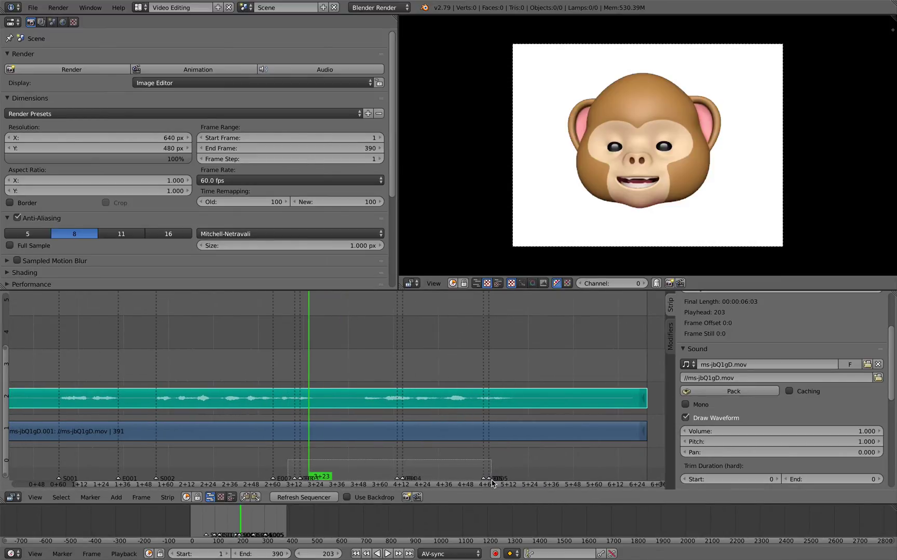
{"action": "right_click", "coordinate": [295, 479]}
{"action": "right_click", "coordinate": [299, 479], "text": "shift"}
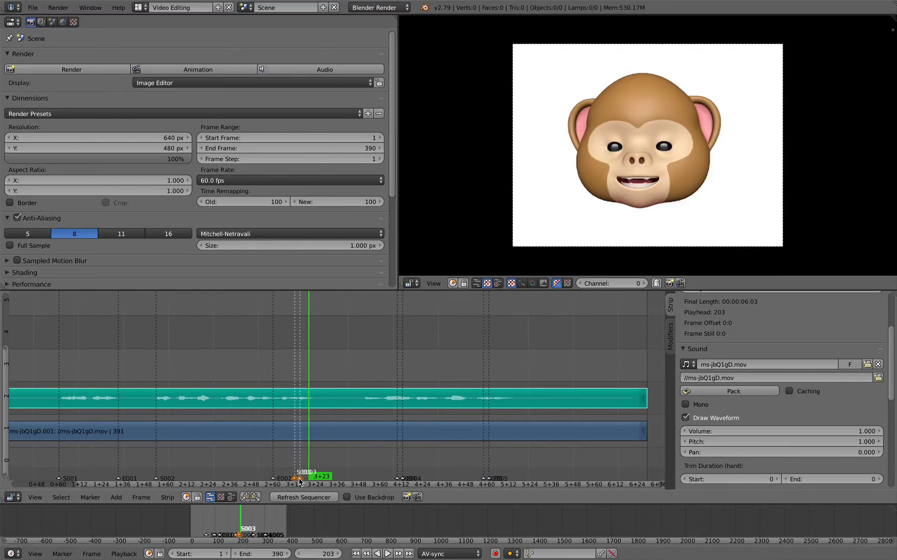
{"action": "left_click_drag", "start_coordinate": [259, 461], "coordinate": [207, 435]}
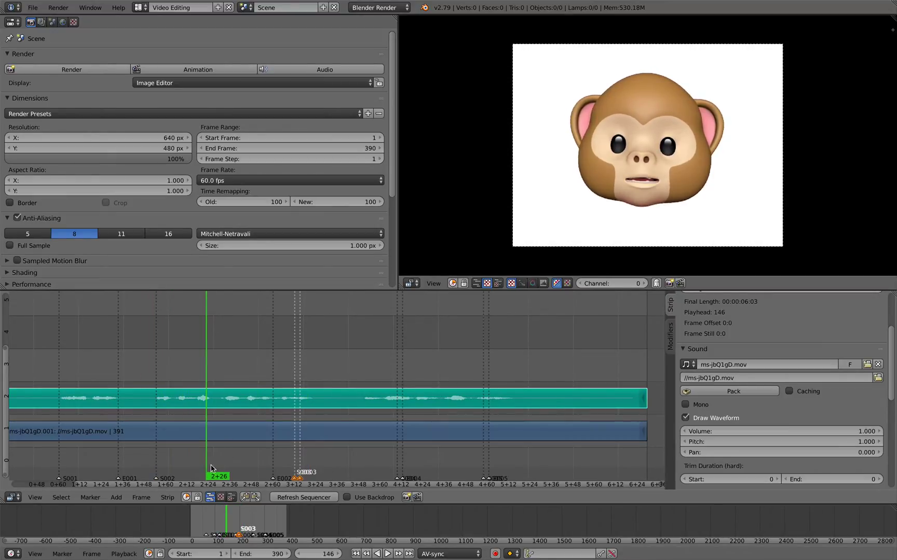
{"action": "scroll", "coordinate": [210, 466], "scroll_direction": "up", "scroll_amount": 3}
{"action": "middle_click_drag", "start_coordinate": [211, 465], "coordinate": [295, 454]}
{"action": "scroll", "coordinate": [268, 455], "scroll_direction": "up", "scroll_amount": 3}
{"action": "middle_click_drag", "start_coordinate": [196, 444], "coordinate": [254, 444]}
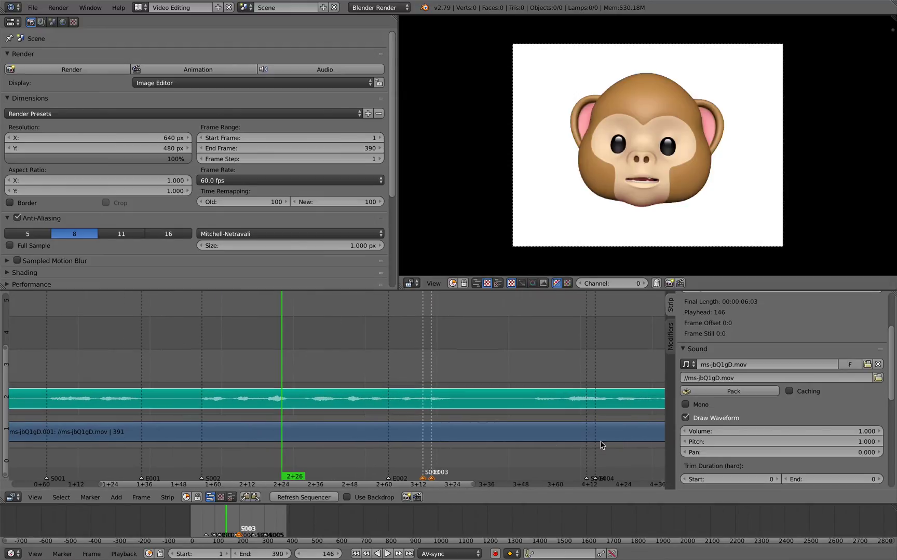
- Change the second subtitle's text to "welcome back" and move its end marker E002 to about frame 150
{"action": "scroll", "coordinate": [774, 419], "scroll_direction": "down", "scroll_amount": 8}
{"action": "left_click", "coordinate": [777, 399]}
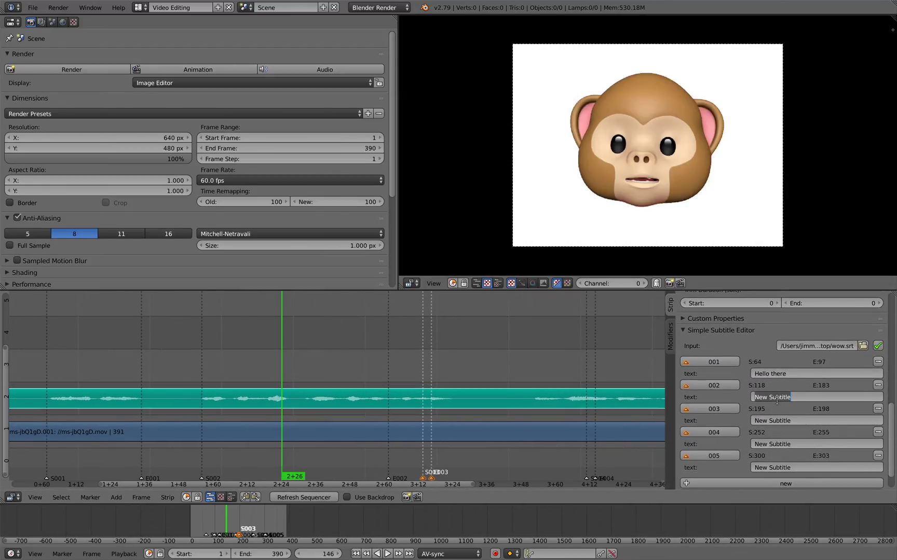
{"action": "type", "text": "welcome back"}
{"action": "key", "text": "Return"}
{"action": "left_click_drag", "start_coordinate": [218, 442], "coordinate": [290, 450]}
{"action": "right_click_drag", "start_coordinate": [388, 477], "coordinate": [293, 469]}
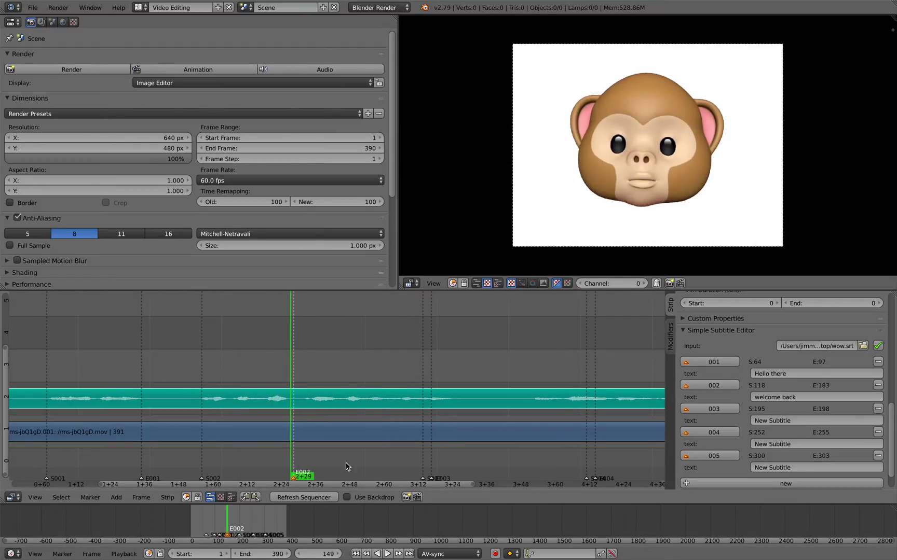
- Time the third subtitle to its phrase by moving marker S003 to frame 156 and E003 to frame 205
{"action": "right_click_drag", "start_coordinate": [421, 482], "coordinate": [297, 461]}
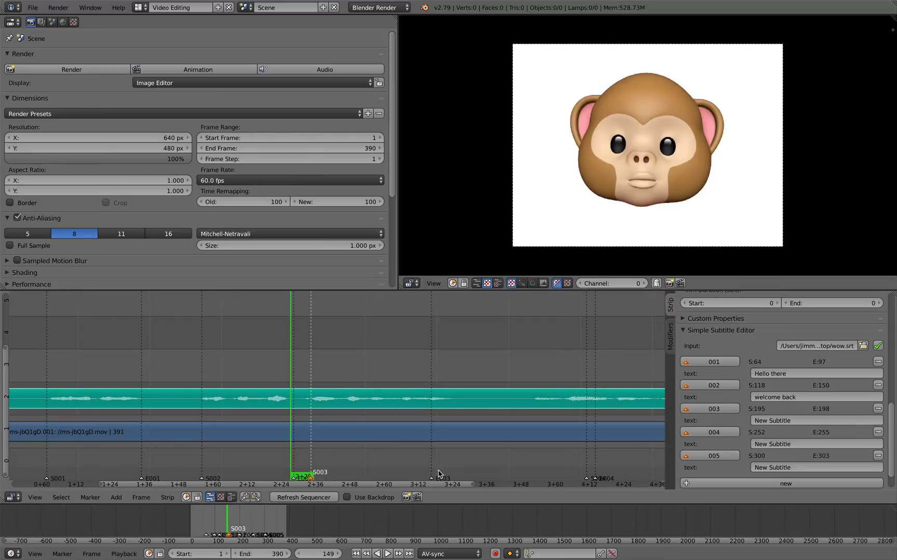
{"action": "right_click", "coordinate": [429, 479]}
{"action": "right_click_drag", "start_coordinate": [429, 479], "coordinate": [451, 476]}
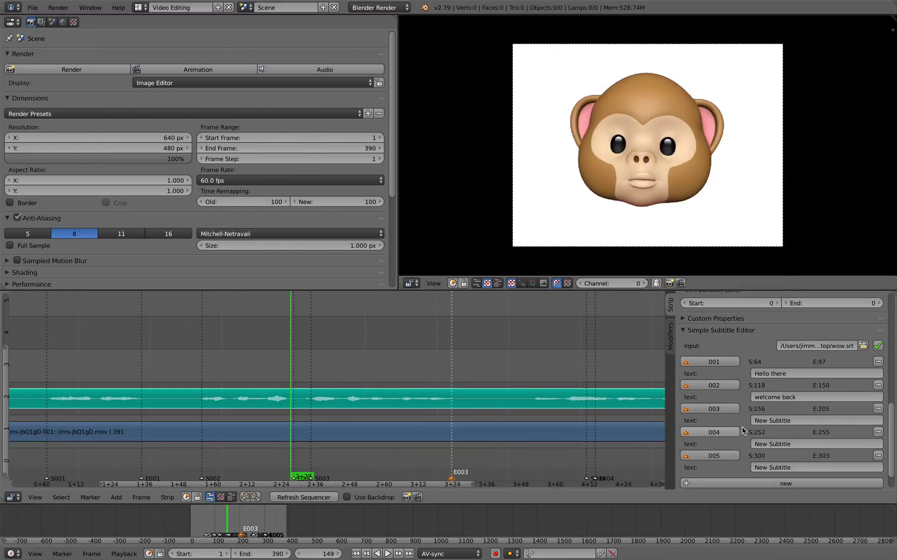
- Change the third subtitle's text to "to Blender Sushi!"
{"action": "left_click", "coordinate": [766, 422]}
{"action": "type", "text": "to Blender SUshi"}
{"action": "key", "text": "Return"}
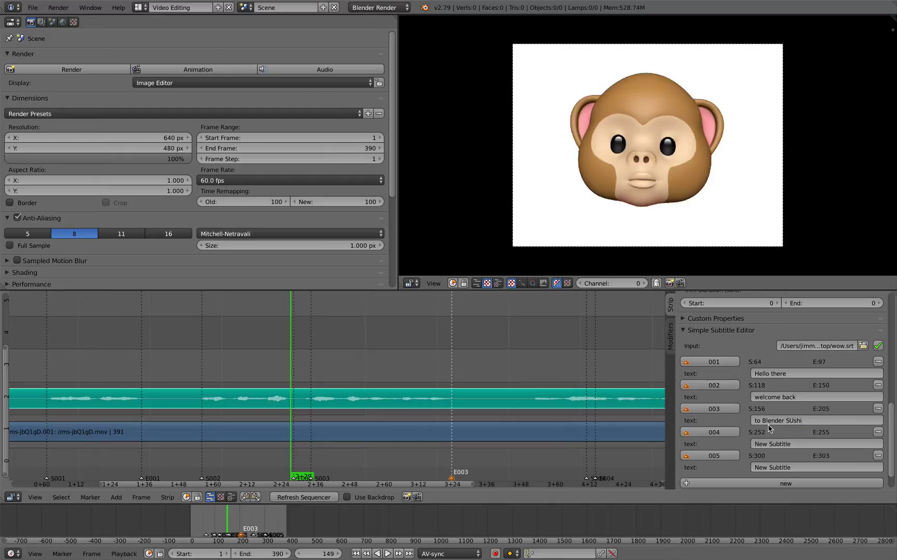
{"action": "left_click", "coordinate": [802, 423]}
{"action": "left_click_drag", "start_coordinate": [788, 421], "coordinate": [804, 421]}
{"action": "type", "text": "is!"}
{"action": "key", "text": "Return"}
- Set the fourth subtitle's text to "Enjoy this LIVE NODING!" and remove the fifth subtitle
{"action": "key", "text": "alt+a"}
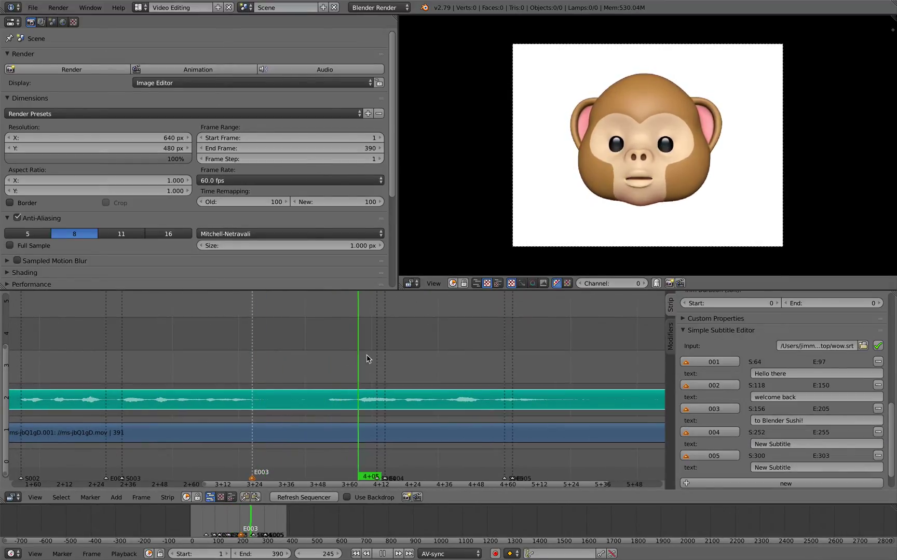
{"action": "key", "text": "alt+a"}
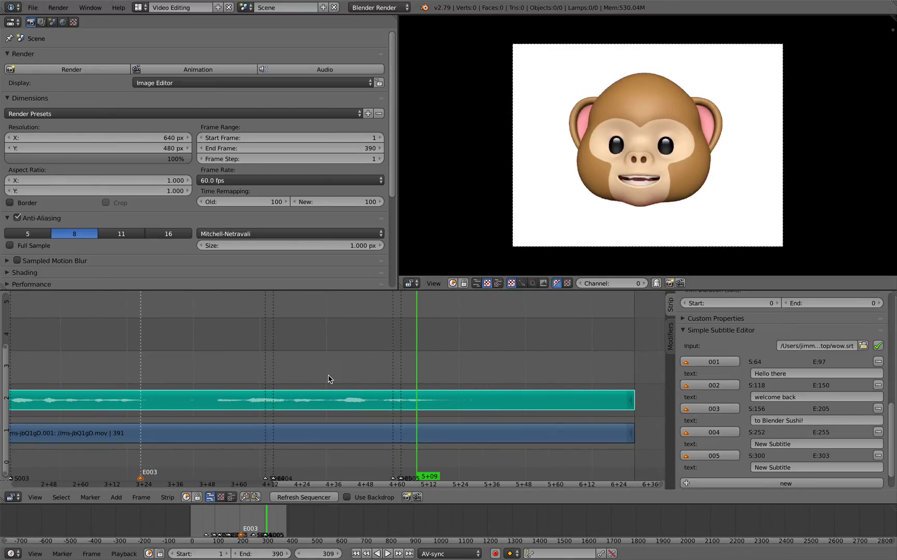
{"action": "left_click", "coordinate": [765, 444]}
{"action": "type", "text": "Enjoy this LIVE NODING!"}
{"action": "key", "text": "Return"}
{"action": "left_click", "coordinate": [878, 456]}
{"action": "key", "text": "Escape"}
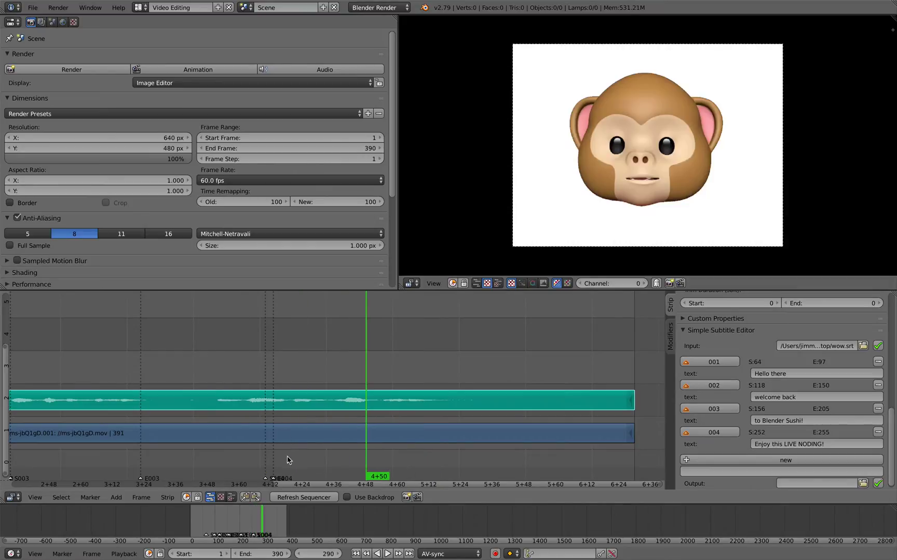
- Move marker S004 to frame 234 and E004 to frame 315, and save over the project file
{"action": "right_click_drag", "start_coordinate": [267, 478], "coordinate": [218, 478]}
{"action": "right_click", "coordinate": [271, 478]}
{"action": "key", "text": "g"}
{"action": "key", "text": "Return"}
{"action": "key", "text": "ctrl+s"}
{"action": "left_click", "coordinate": [469, 427]}
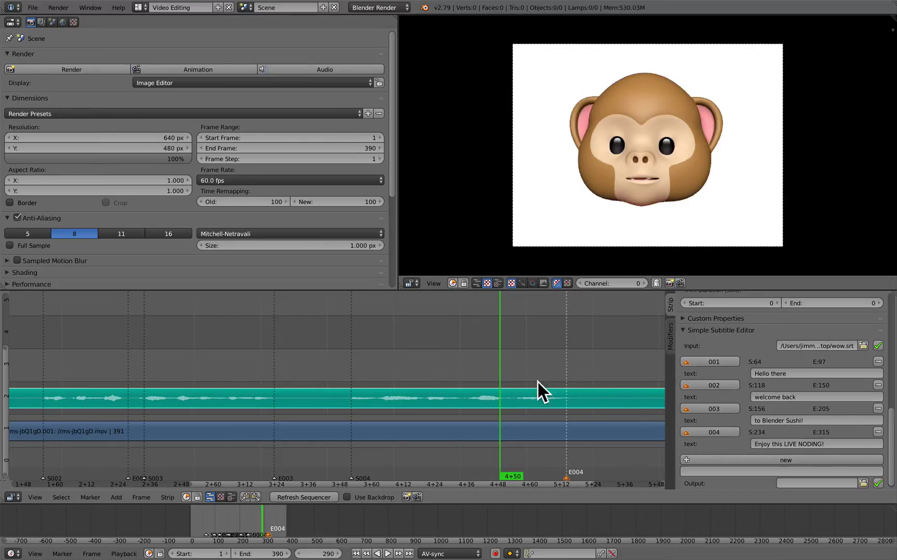
- Show the whole sequence, then play and scrub through the clip to check the subtitle timing against the audio
{"action": "key", "text": "Home"}
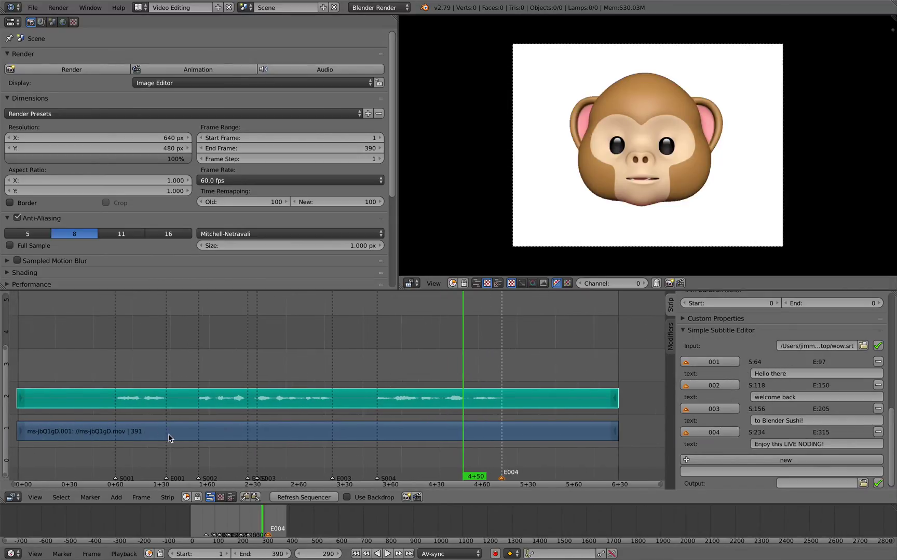
{"action": "left_click", "coordinate": [124, 453]}
{"action": "key", "text": "alt+a"}
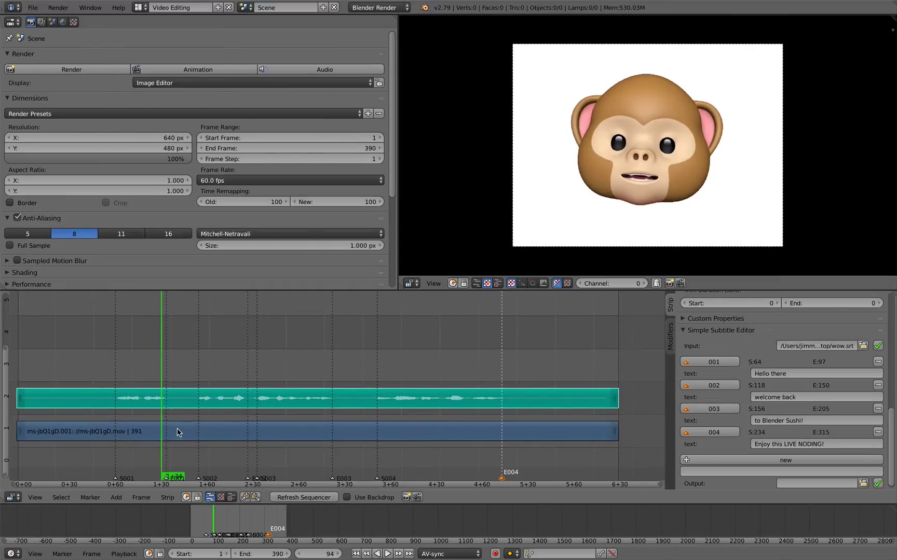
{"action": "key", "text": "alt+a"}
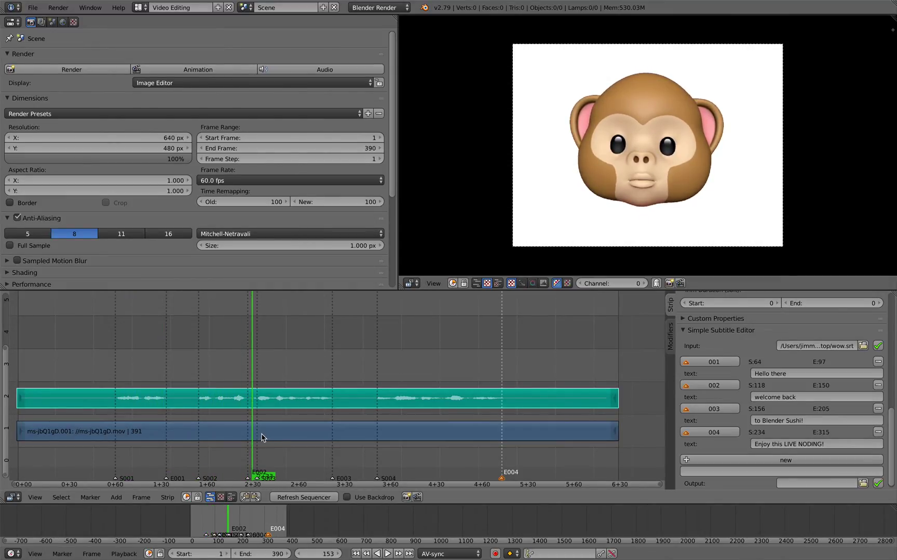
{"action": "left_click_drag", "start_coordinate": [250, 436], "coordinate": [246, 435]}
{"action": "left_click", "coordinate": [259, 431]}
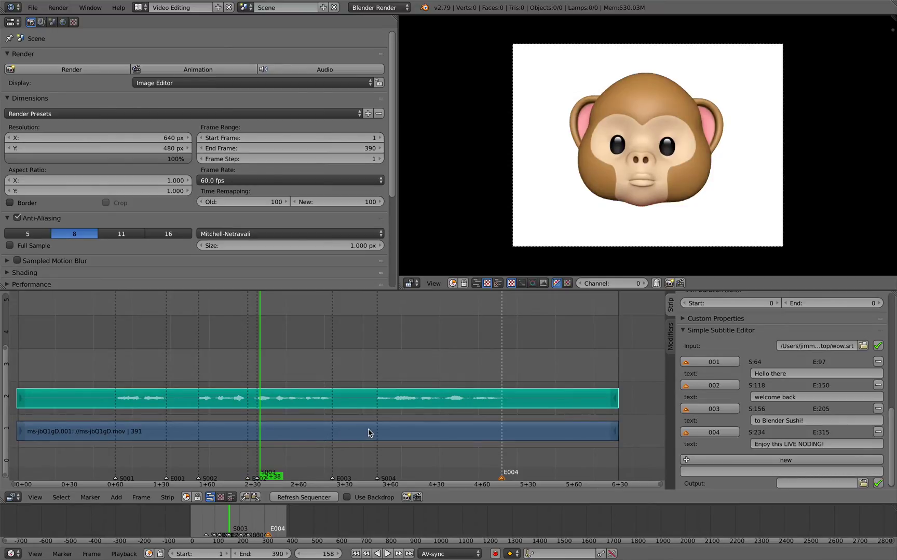
{"action": "left_click_drag", "start_coordinate": [369, 433], "coordinate": [474, 432]}
{"action": "scroll", "coordinate": [266, 425], "scroll_direction": "down", "scroll_amount": 3}
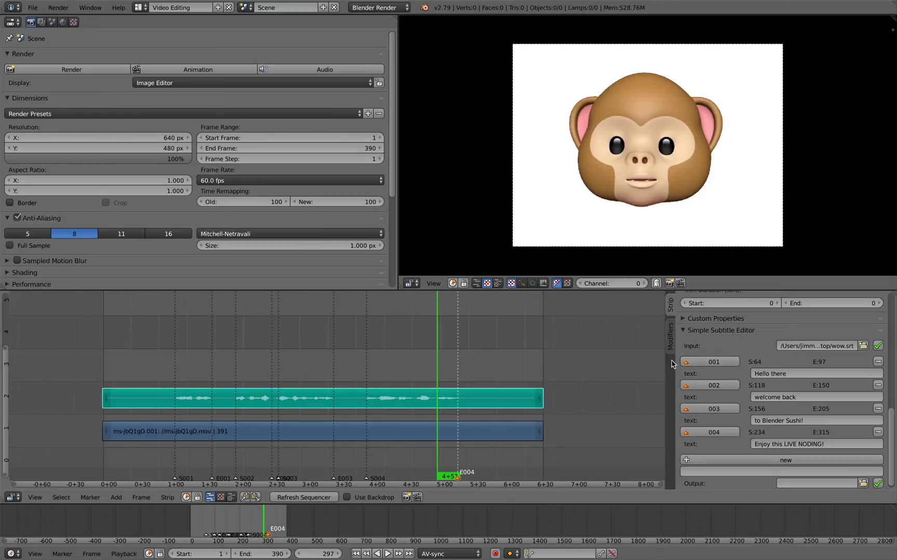
- Copy the input wow.srt path into the Simple Subtitle Editor's output path and export the subtitles
{"action": "left_click_drag", "start_coordinate": [664, 359], "coordinate": [588, 360]}
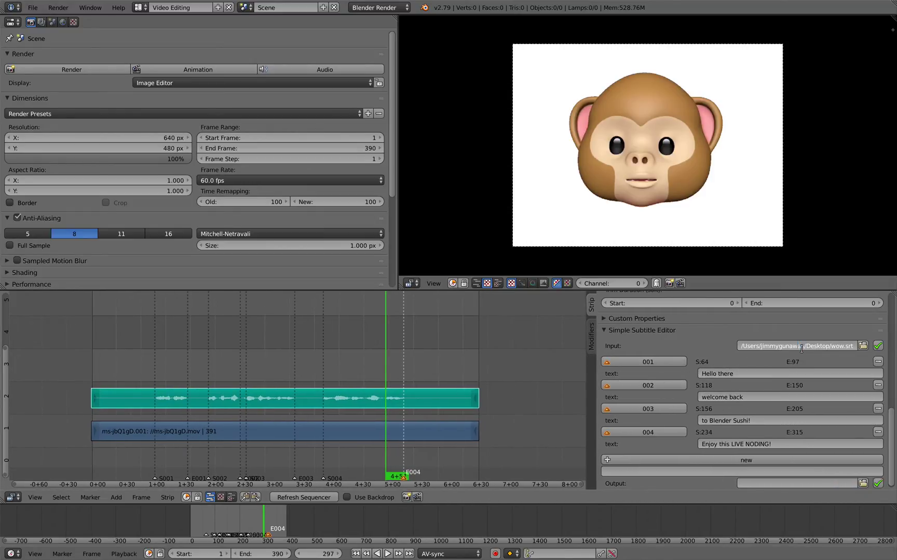
{"action": "left_click", "coordinate": [842, 346]}
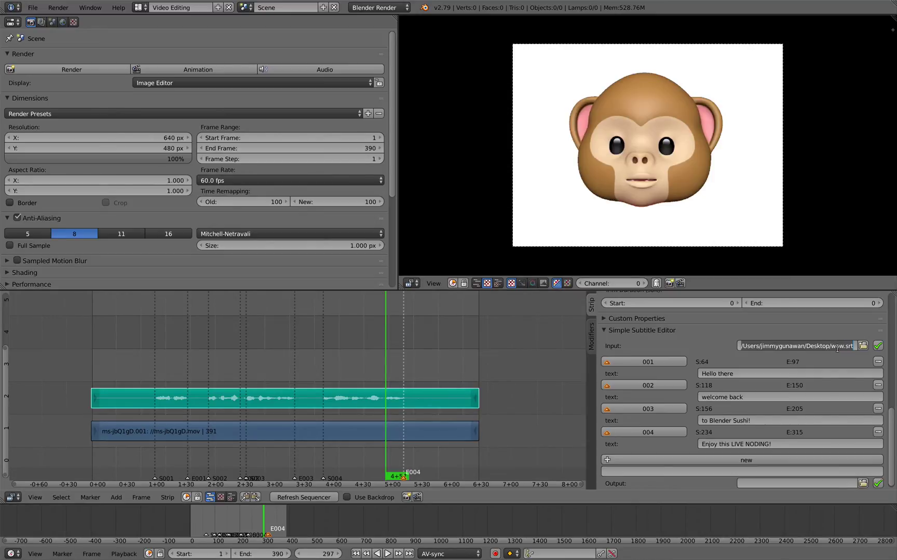
{"action": "key", "text": "ctrl+c"}
{"action": "key", "text": "Return"}
{"action": "key", "text": "ctrl+v"}
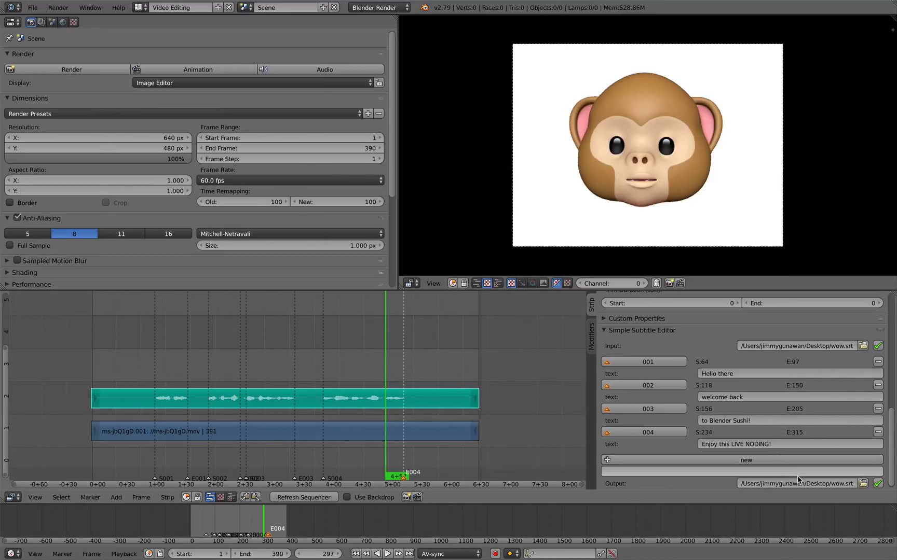
{"action": "scroll", "coordinate": [892, 403], "scroll_direction": "down", "scroll_amount": 1}
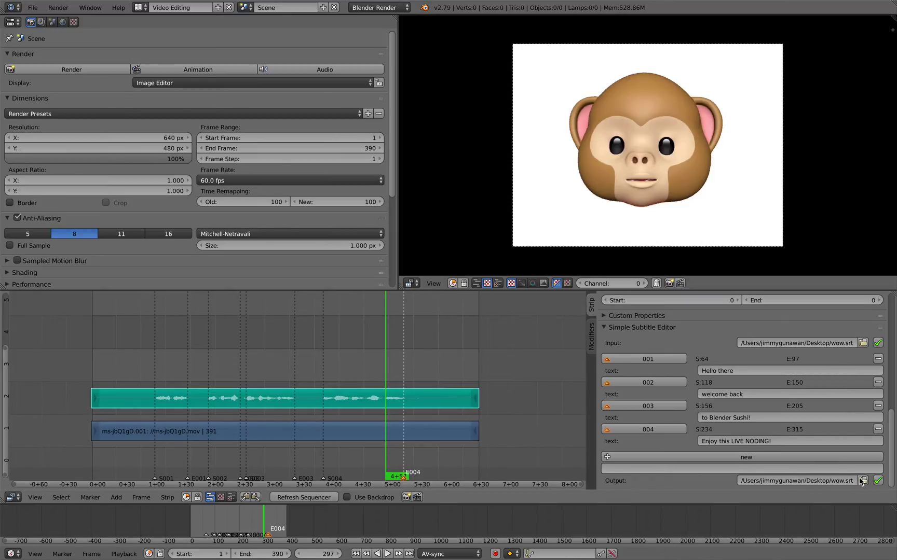
- Switch to Finder, find wow.srt in the Desktop folder and open it in Sublime Text 2 to check the exported subtitles
{"action": "key", "text": "ctrl+Left"}
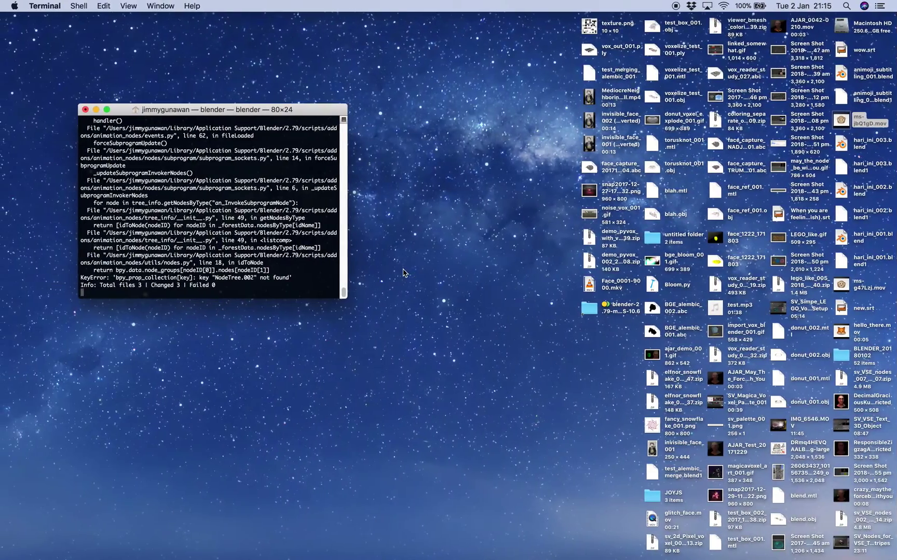
{"action": "double_click", "coordinate": [589, 308]}
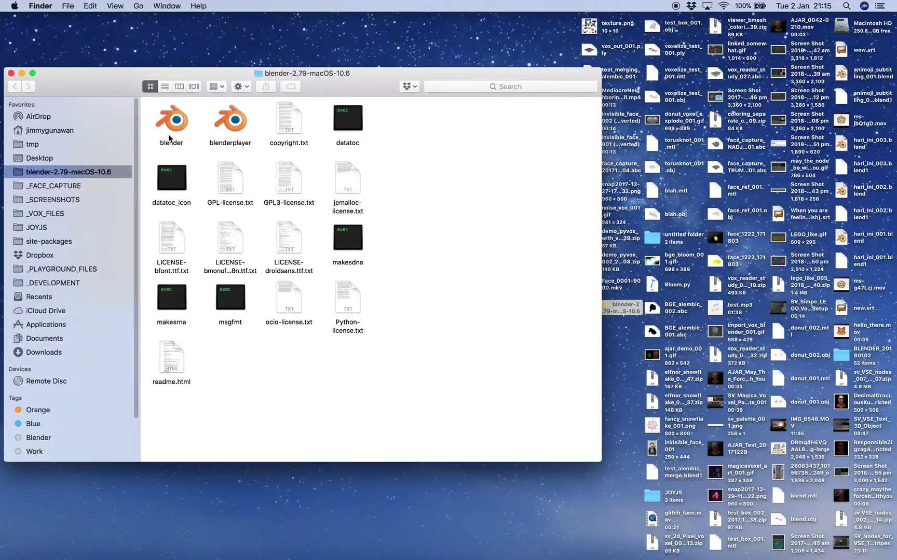
{"action": "left_click", "coordinate": [58, 157]}
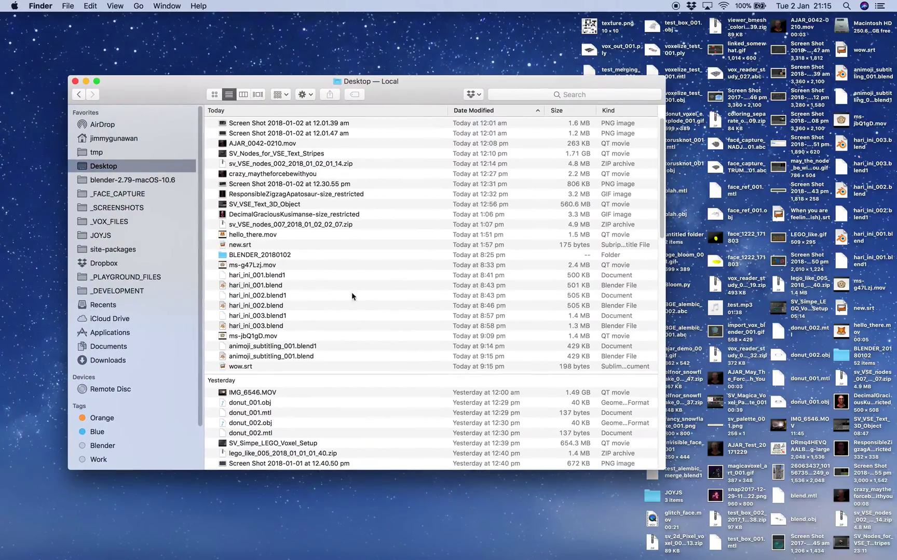
{"action": "left_click", "coordinate": [480, 366]}
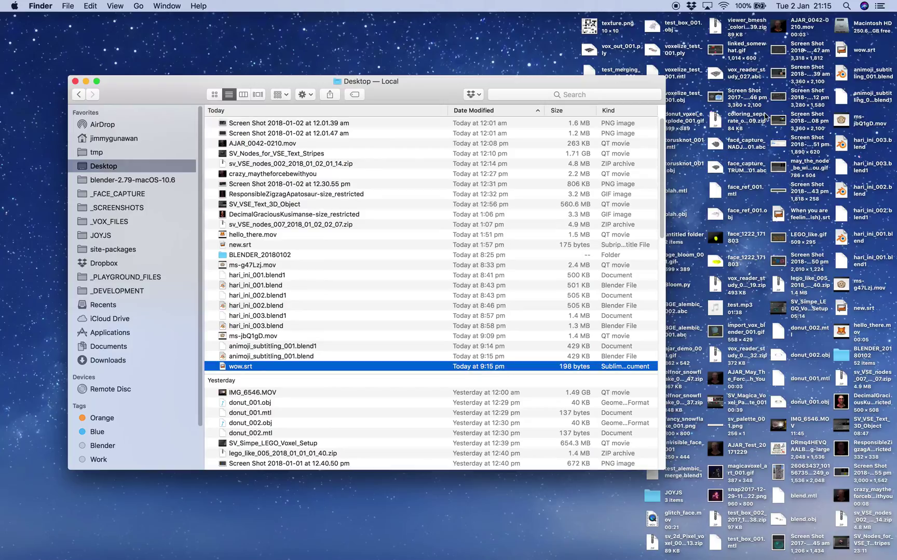
{"action": "key", "text": "space"}
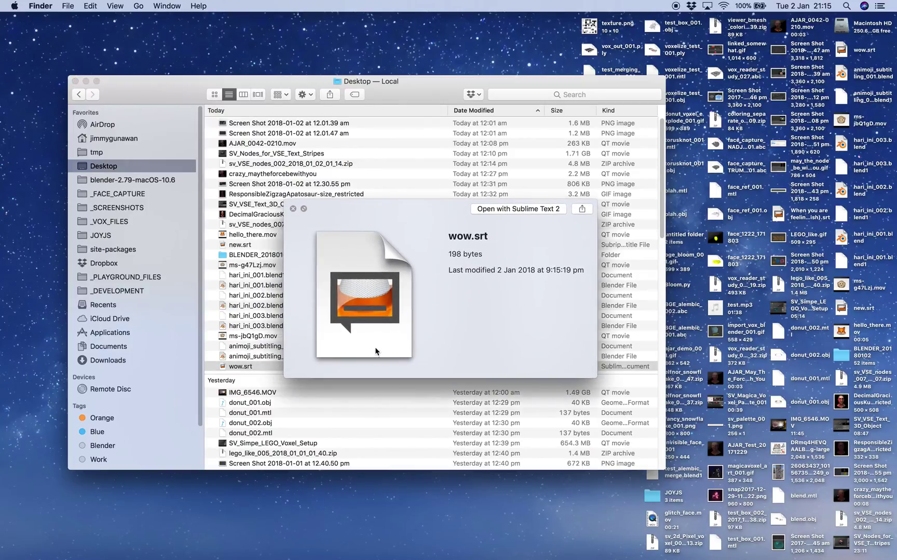
{"action": "left_click", "coordinate": [483, 209]}
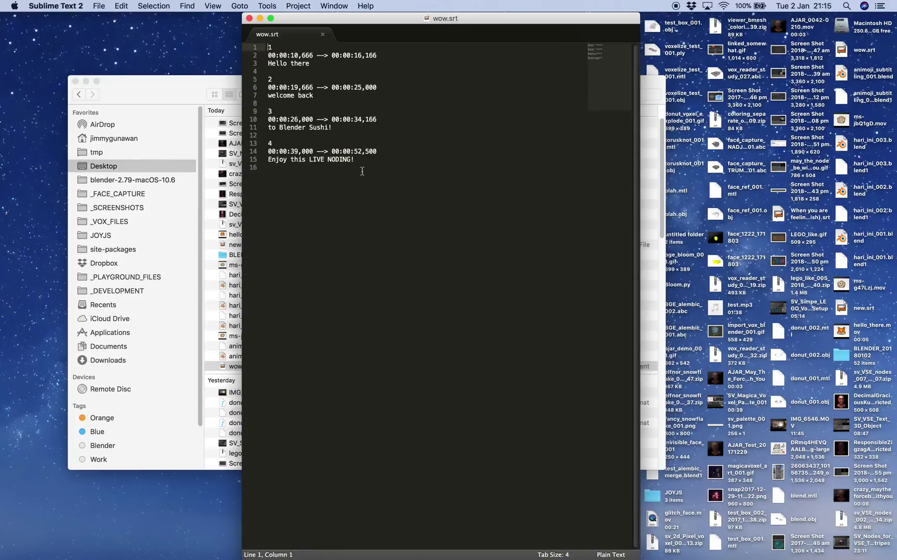
- Return to Blender, save over animoji_subtitling_001.blend and scrub back to the start of the clip
{"action": "key", "text": "ctrl+Right"}
{"action": "key", "text": "ctrl+s"}
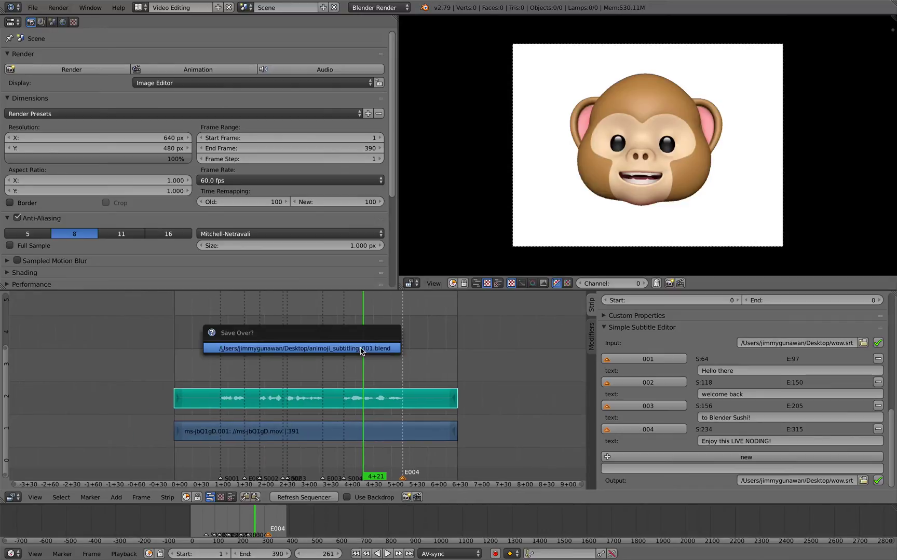
{"action": "left_click", "coordinate": [361, 352]}
{"action": "scroll", "coordinate": [360, 356], "scroll_direction": "up", "scroll_amount": 2}
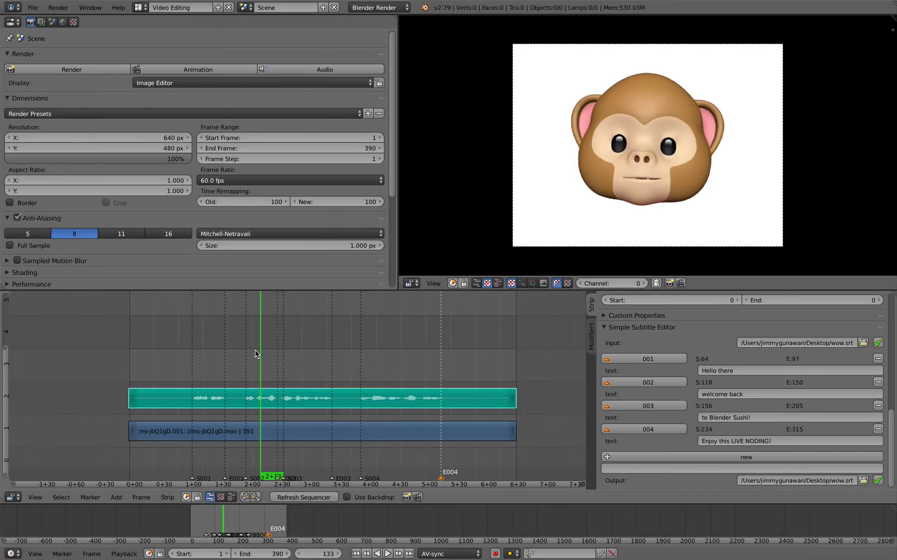
{"action": "left_click_drag", "start_coordinate": [171, 346], "coordinate": [139, 345]}
- Search the add-ons in User Preferences for "subtitl" and view the details of Load subtitles to VSE
{"action": "left_click", "coordinate": [32, 7]}
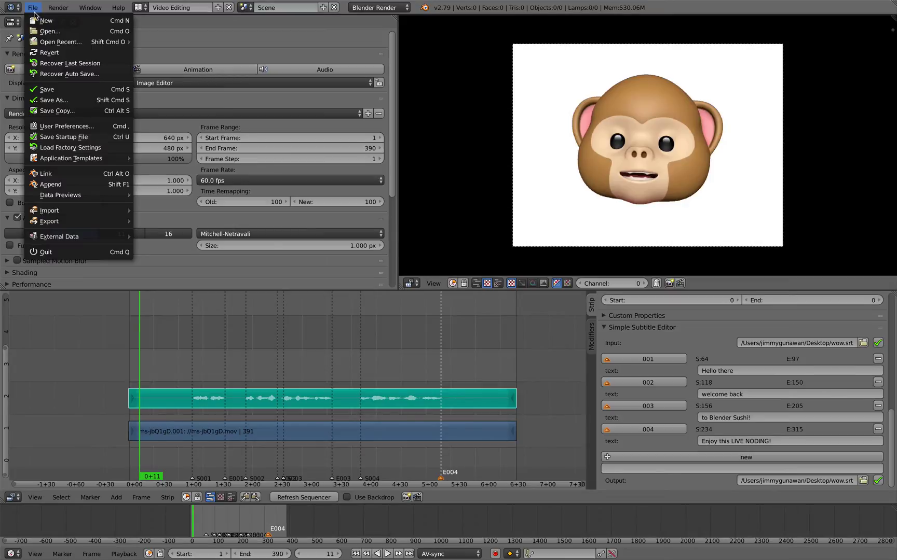
{"action": "left_click", "coordinate": [74, 129]}
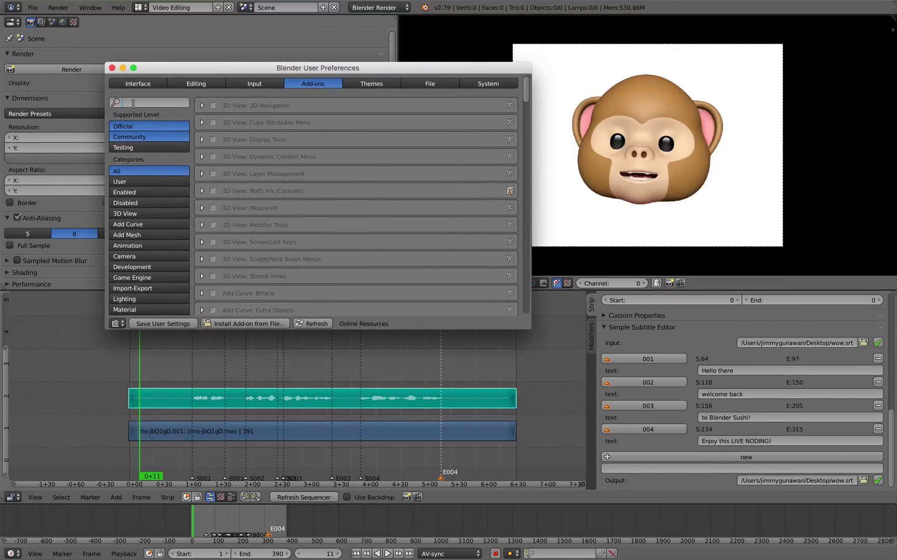
{"action": "left_click", "coordinate": [132, 103]}
{"action": "type", "text": "subtitl"}
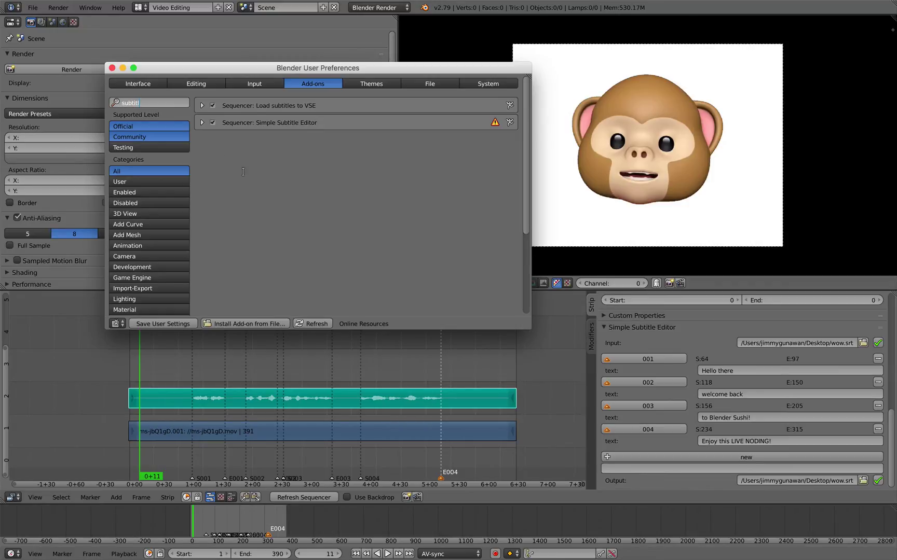
{"action": "key", "text": "Return"}
{"action": "left_click", "coordinate": [203, 106]}
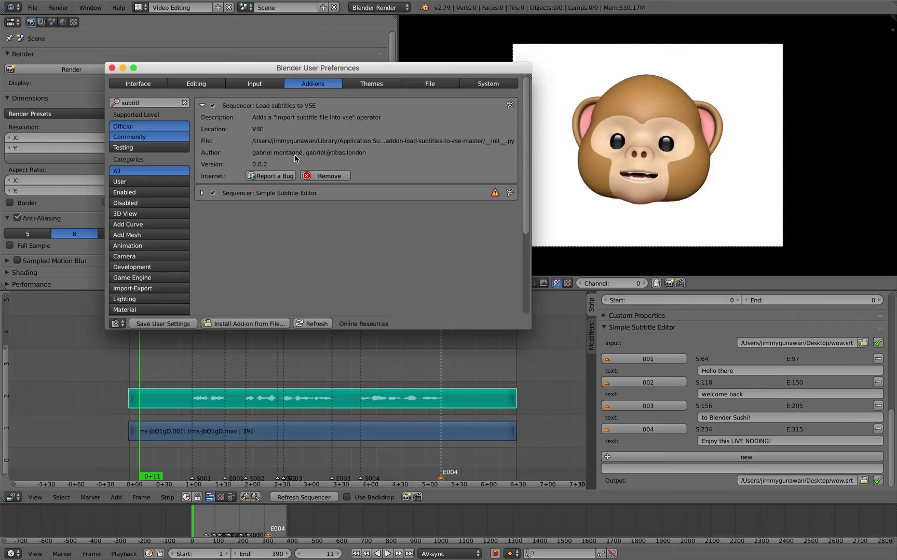
{"action": "left_click", "coordinate": [112, 68]}
- Go to frame 1 and import the subtitle file wow.srt from the Desktop into the Sequence Editor
{"action": "left_click", "coordinate": [130, 334]}
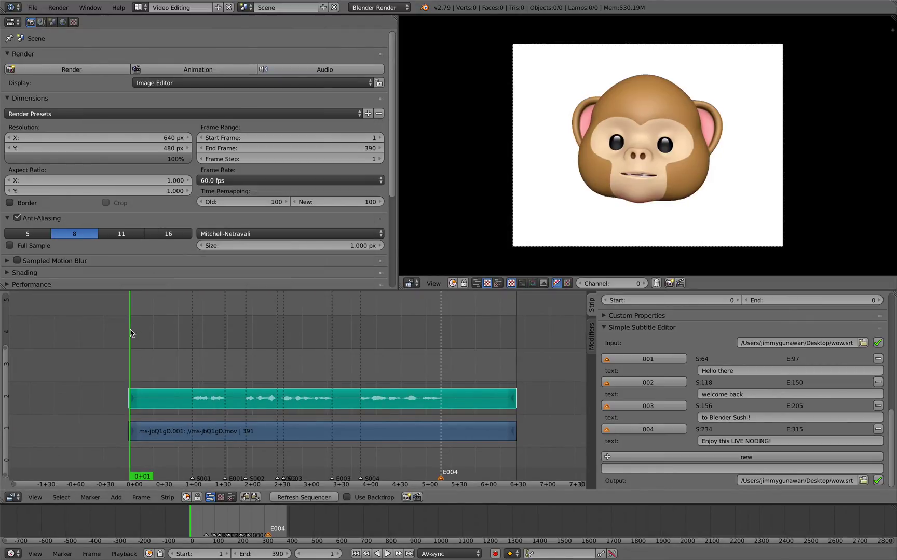
{"action": "key", "text": "space"}
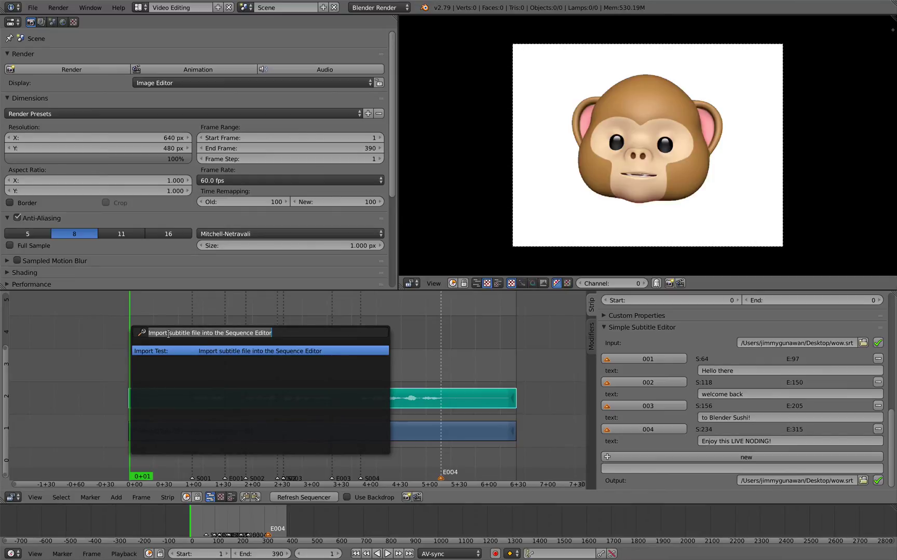
{"action": "left_click", "coordinate": [204, 354]}
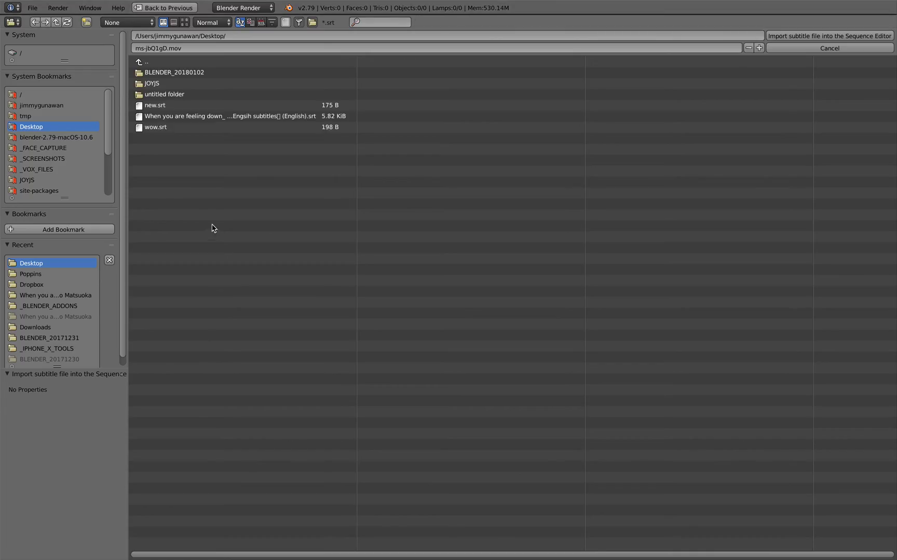
{"action": "left_click", "coordinate": [163, 128]}
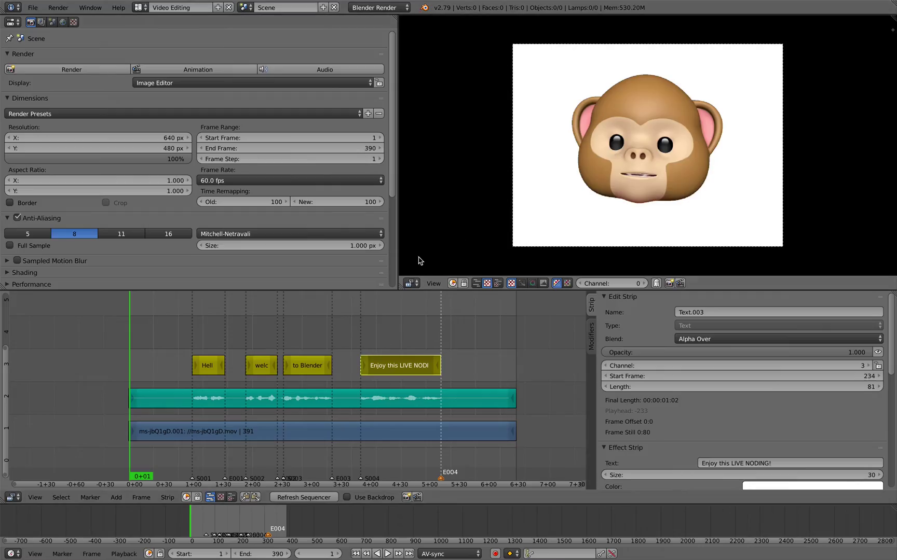
{"action": "left_click", "coordinate": [788, 37]}
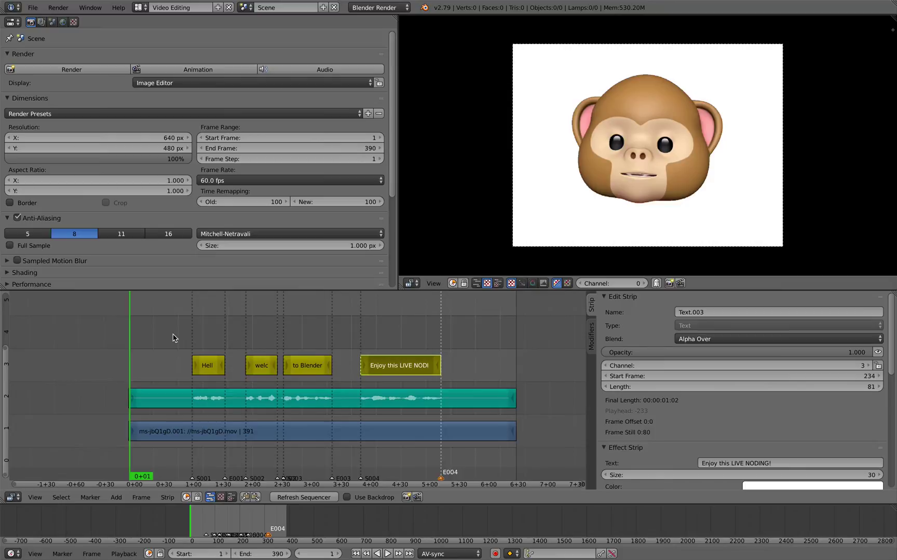
- Scrub through the imported text strips to check the subtitles in the preview, and save the project
{"action": "key", "text": "Home"}
{"action": "left_click_drag", "start_coordinate": [193, 337], "coordinate": [377, 335]}
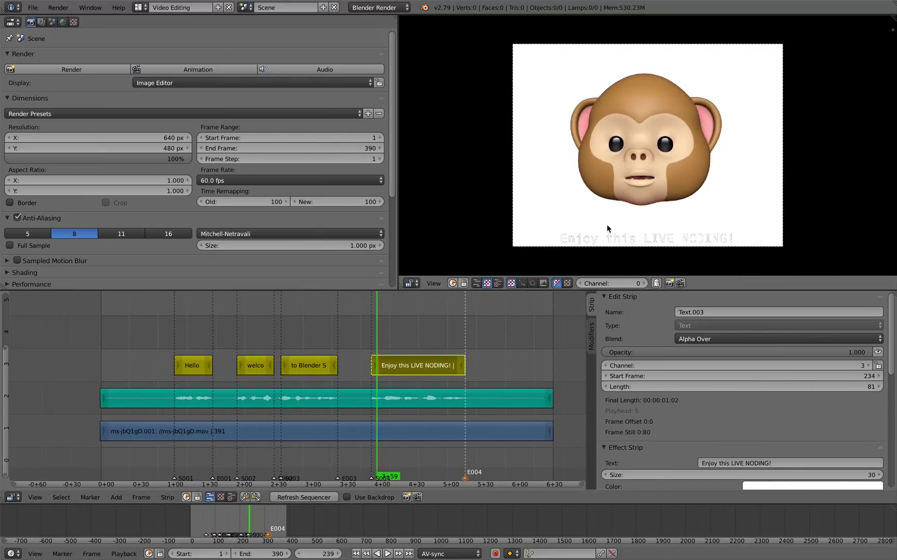
{"action": "key", "text": "ctrl+s"}
{"action": "left_click", "coordinate": [640, 218]}
{"action": "left_click_drag", "start_coordinate": [228, 346], "coordinate": [264, 339]}
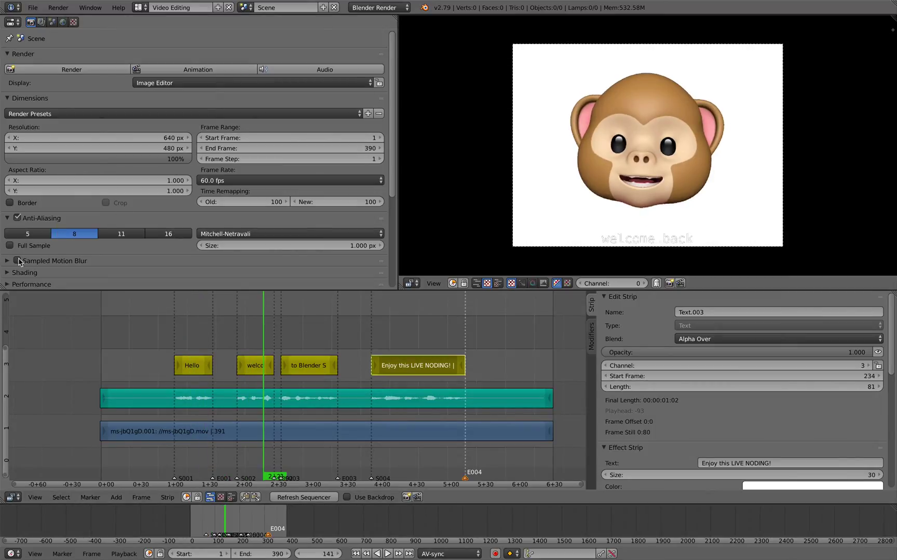
- Switch the render properties area to the Node Editor
{"action": "left_click", "coordinate": [12, 22]}
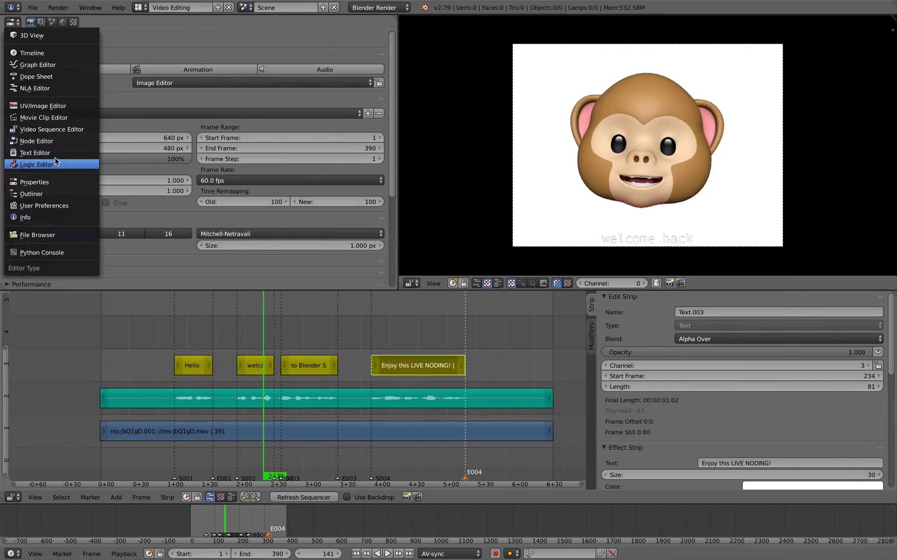
{"action": "left_click", "coordinate": [36, 141]}
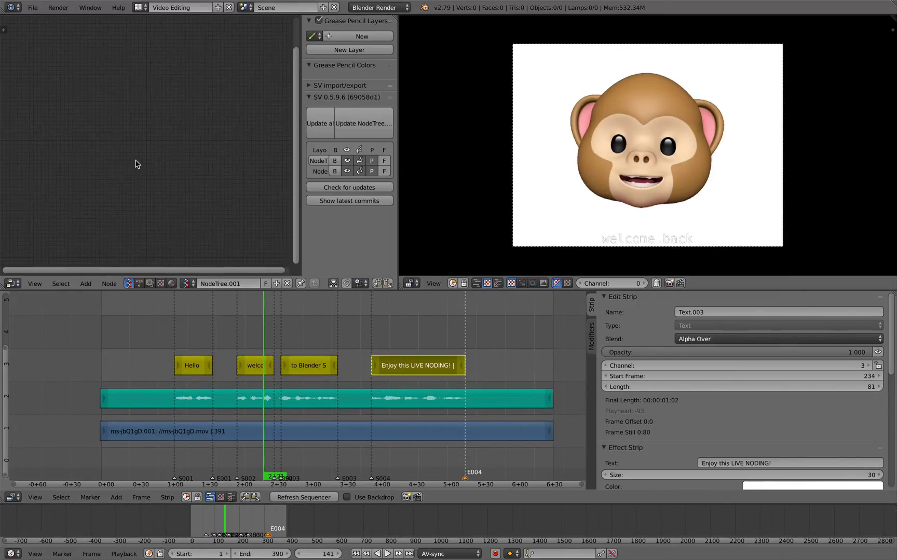
- Move the playhead to frame 86, select the "Hello there" text strip and set its text size to 58
{"action": "scroll", "coordinate": [240, 353], "scroll_direction": "up", "scroll_amount": 3}
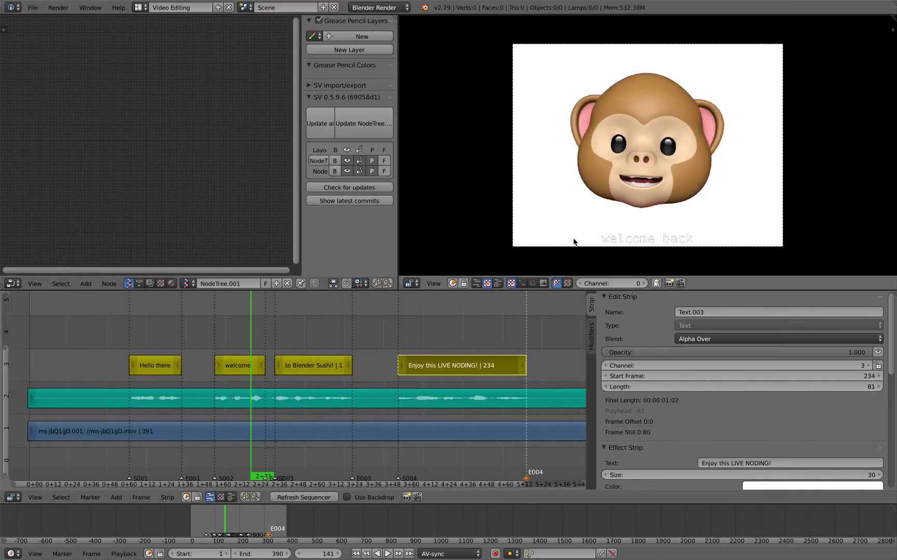
{"action": "left_click", "coordinate": [165, 326]}
{"action": "left_click", "coordinate": [156, 368]}
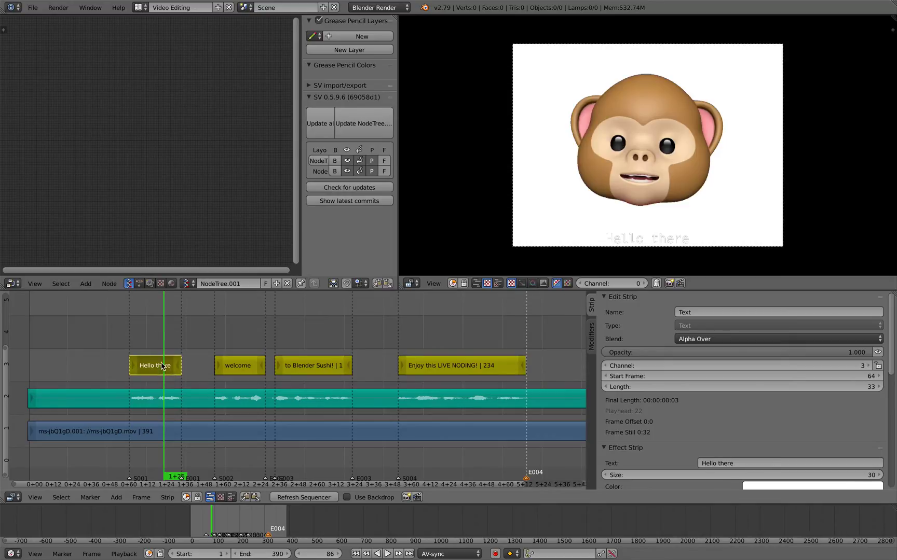
{"action": "scroll", "coordinate": [829, 436], "scroll_direction": "down", "scroll_amount": 3}
{"action": "left_click_drag", "start_coordinate": [815, 401], "coordinate": [820, 404]}
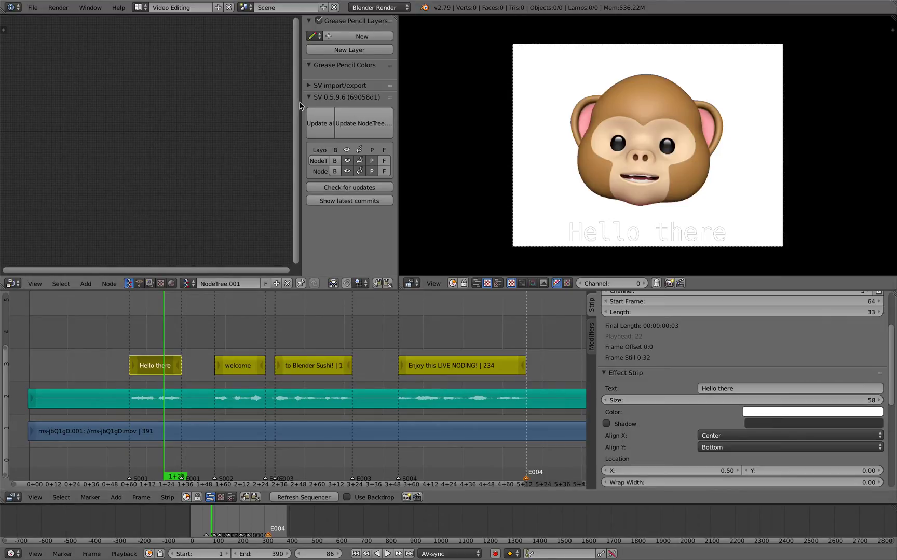
- Add an Object ID Selector node to the Sverchok node tree and set its data to scenes
{"action": "key", "text": "n"}
{"action": "key", "text": "shift+a"}
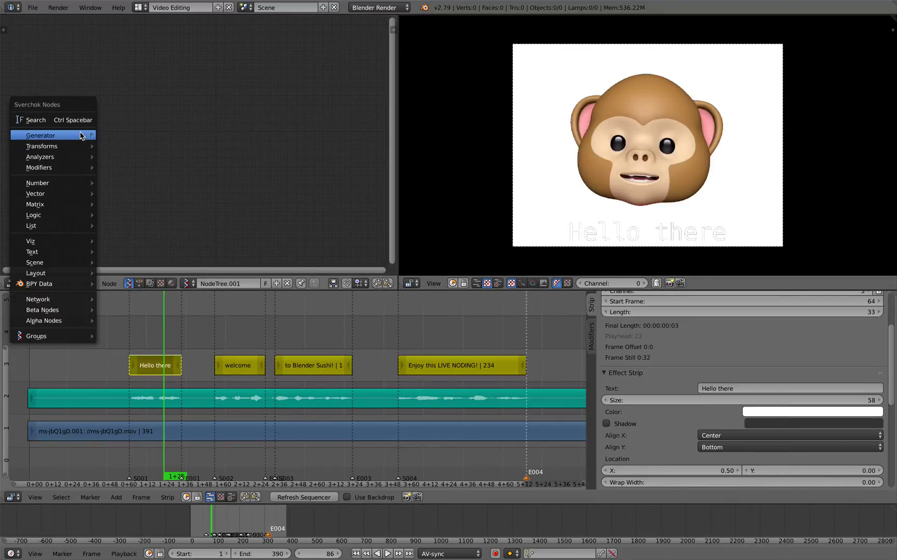
{"action": "left_click", "coordinate": [80, 123]}
{"action": "type", "text": "object id"}
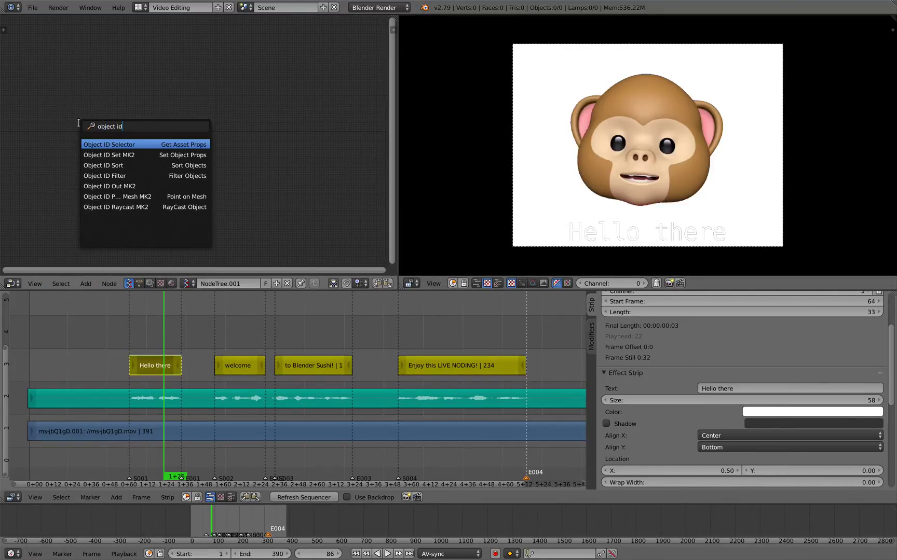
{"action": "left_click", "coordinate": [99, 143]}
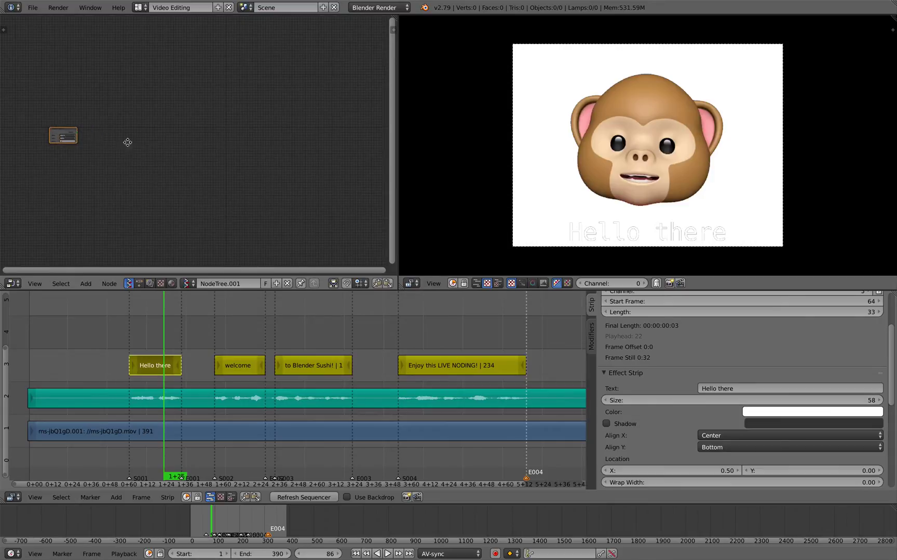
{"action": "left_click", "coordinate": [136, 164]}
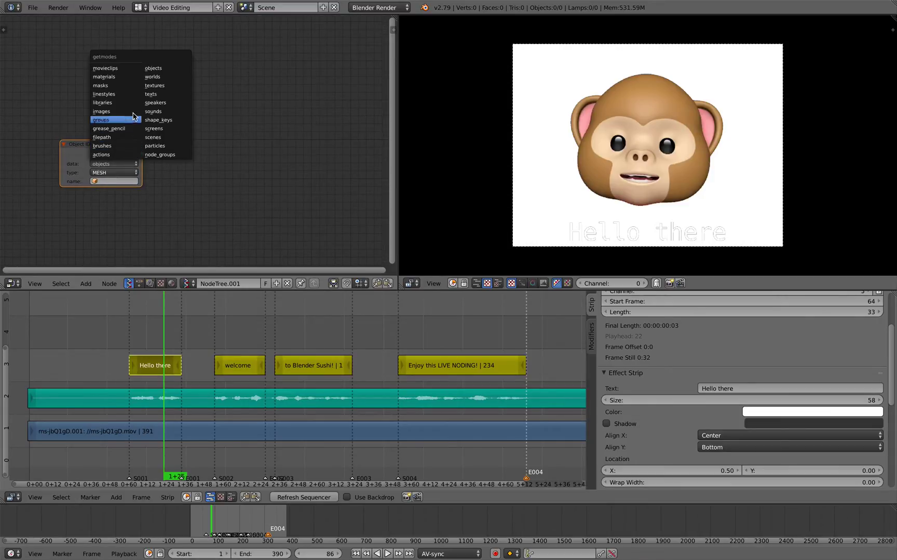
{"action": "left_click", "coordinate": [160, 137]}
{"action": "middle_click_drag", "start_coordinate": [210, 146], "coordinate": [172, 129]}
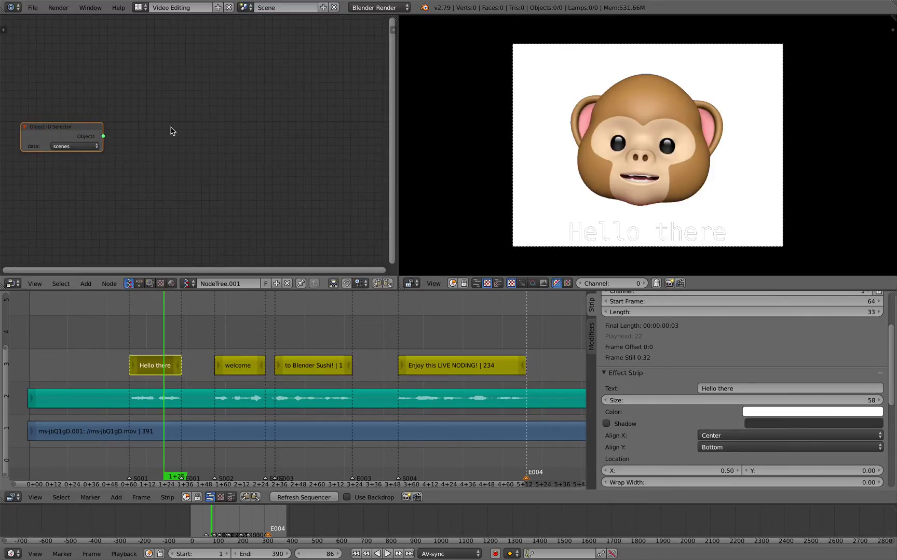
- Add an Object ID Set MK2 node beside the Object ID Selector
{"action": "key", "text": "shift+a"}
{"action": "left_click", "coordinate": [172, 129]}
{"action": "type", "text": "st"}
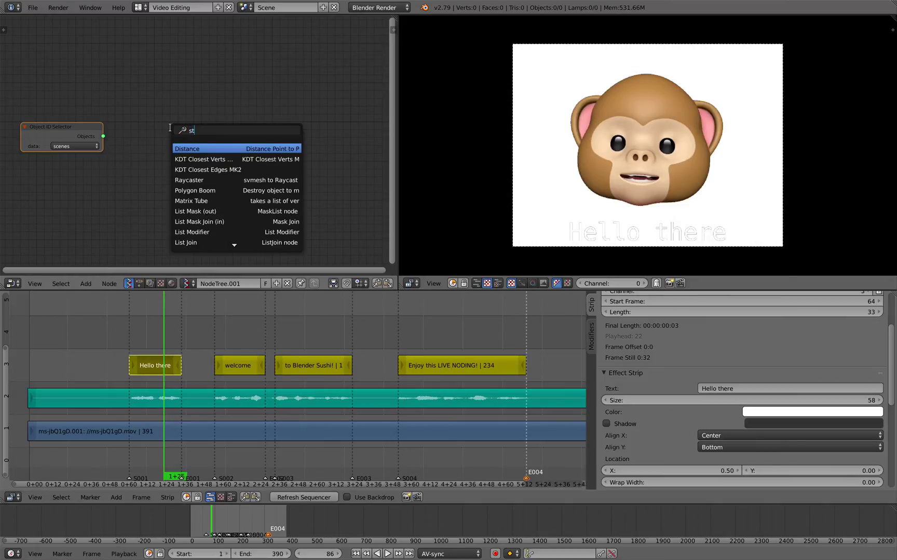
{"action": "key", "text": "BackSpace"}
{"action": "key", "text": "BackSpace"}
{"action": "type", "text": "obhje"}
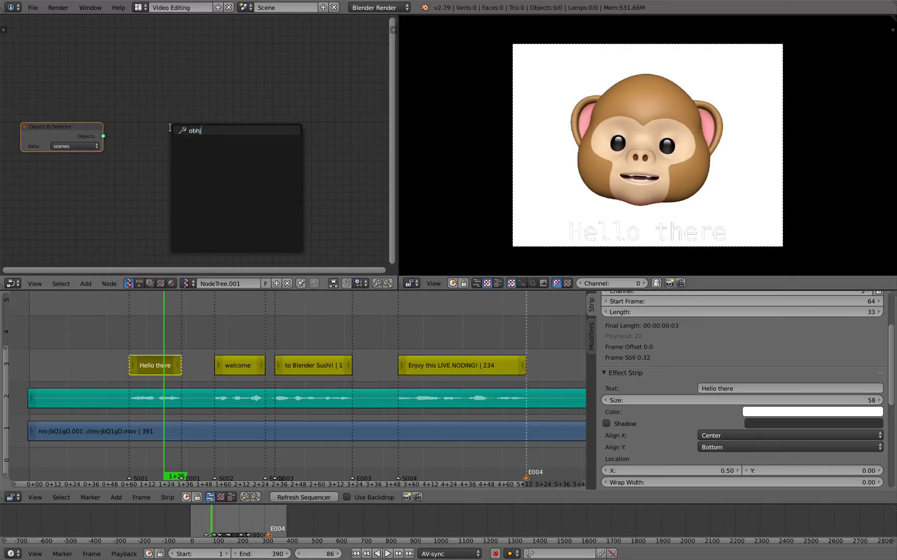
{"action": "key", "text": "BackSpace"}
{"action": "key", "text": "BackSpace"}
{"action": "type", "text": "ject id"}
{"action": "key", "text": "Down"}
{"action": "key", "text": "Return"}
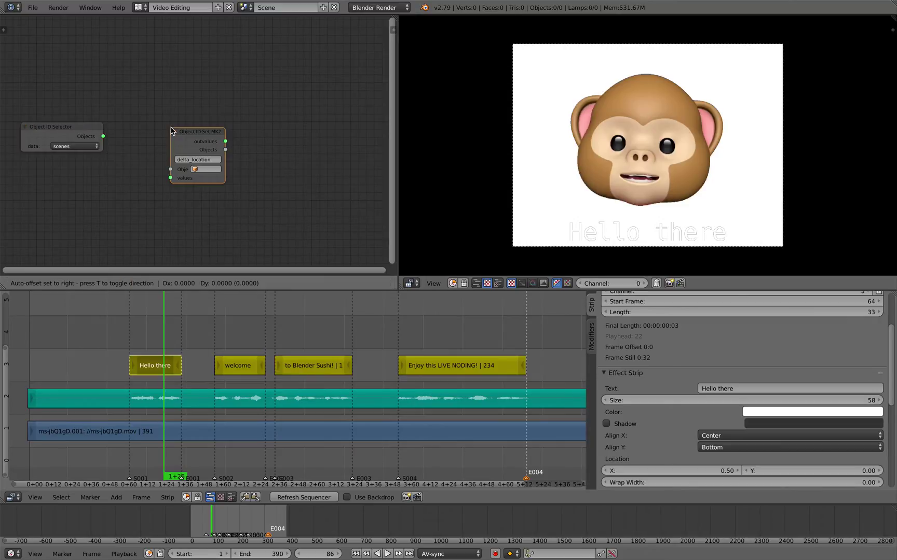
{"action": "left_click", "coordinate": [143, 133]}
- Duplicate the Object ID Set MK2 node, using sequence_editor as the first node's property and sequences_all[:] as the copy's
{"action": "key", "text": "shift+d"}
{"action": "left_click", "coordinate": [257, 141]}
{"action": "scroll", "coordinate": [215, 141], "scroll_direction": "up", "scroll_amount": 4}
{"action": "middle_click_drag", "start_coordinate": [216, 140], "coordinate": [248, 131]}
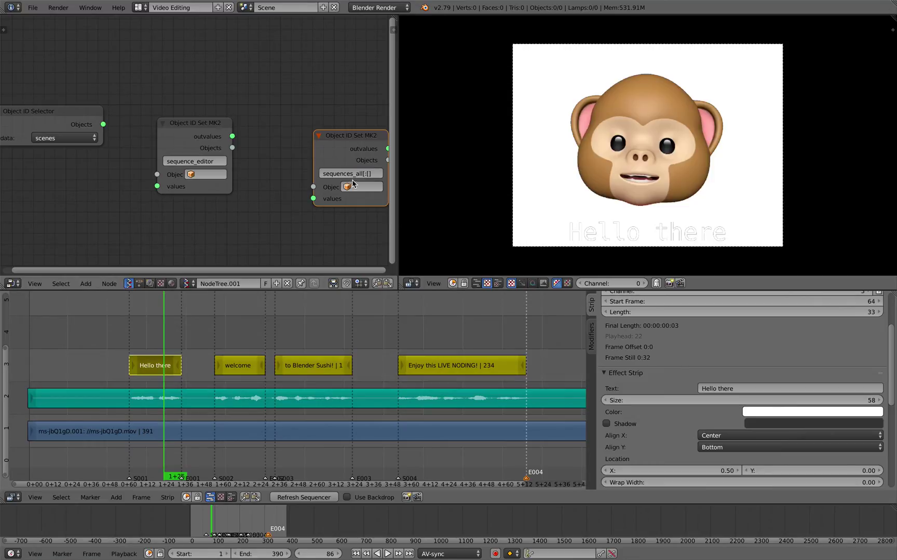
{"action": "right_click", "coordinate": [353, 183]}
{"action": "key", "text": "KP_Decimal"}
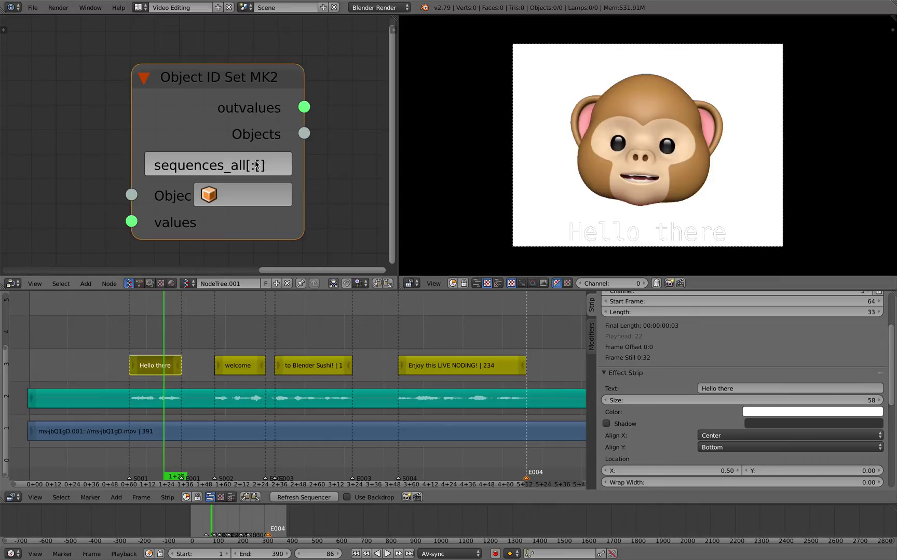
{"action": "left_click", "coordinate": [255, 160]}
{"action": "type", "text": "\\"}
{"action": "key", "text": "Return"}
{"action": "key", "text": "Home"}
{"action": "scroll", "coordinate": [179, 166], "scroll_direction": "down", "scroll_amount": 2}
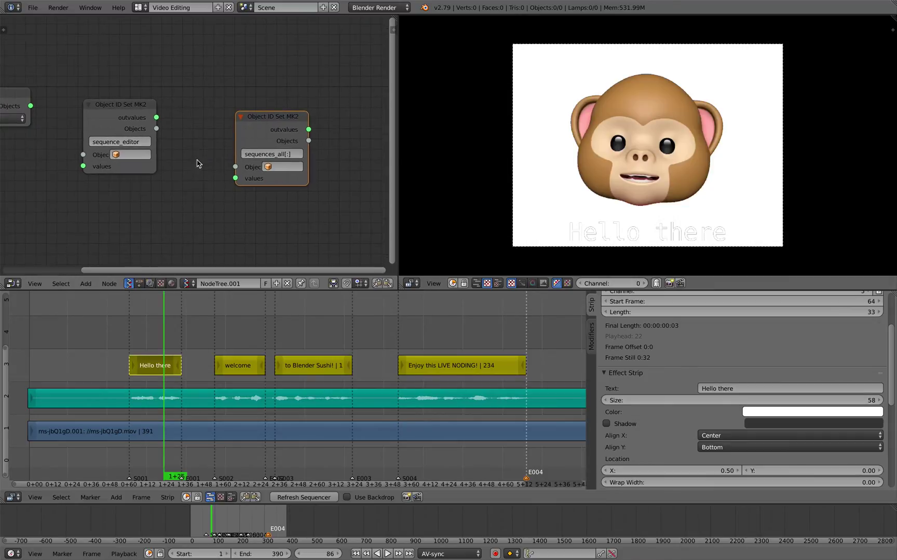
- Link the selector's Objects output to the sequence_editor node's Objects input, and that node's outvalues to the sequences_all[:] node's Objects input
{"action": "left_click_drag", "start_coordinate": [244, 135], "coordinate": [192, 128]}
{"action": "scroll", "coordinate": [130, 111], "scroll_direction": "left", "scroll_amount": 5}
{"action": "left_click_drag", "start_coordinate": [101, 116], "coordinate": [127, 151]}
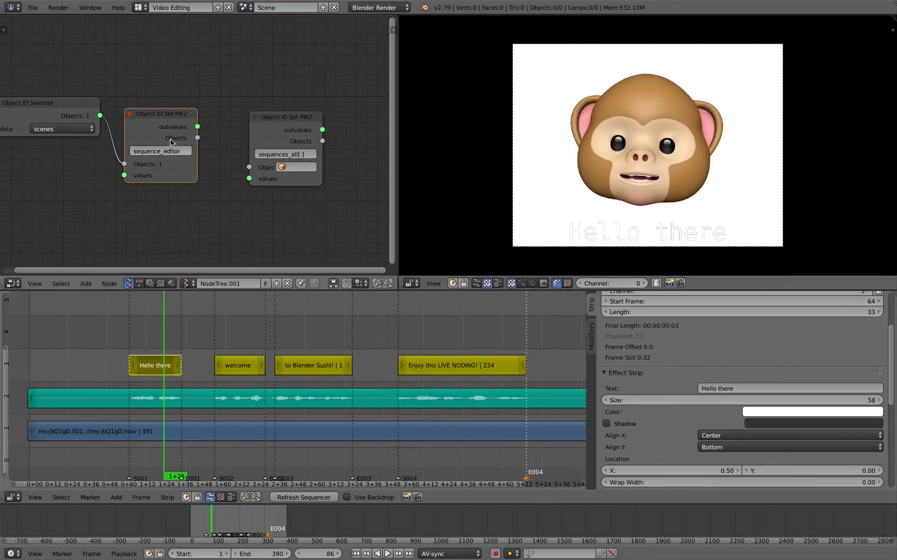
{"action": "left_click_drag", "start_coordinate": [199, 127], "coordinate": [256, 160]}
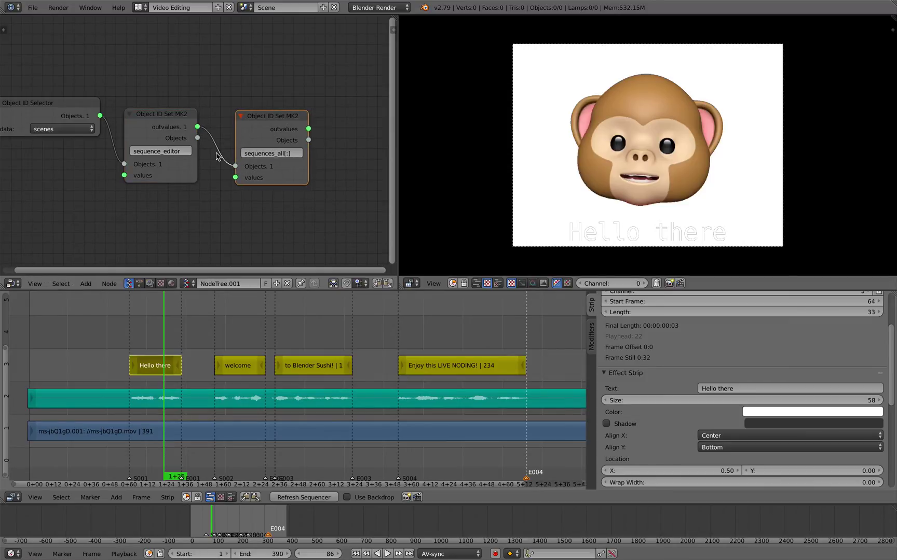
- Add an Object ID Filter node fed by the sequences_all[:] node's outvalues, with Text as the filter name
{"action": "middle_click_drag", "start_coordinate": [276, 158], "coordinate": [169, 149]}
{"action": "scroll", "coordinate": [170, 149], "scroll_direction": "up", "scroll_amount": 2}
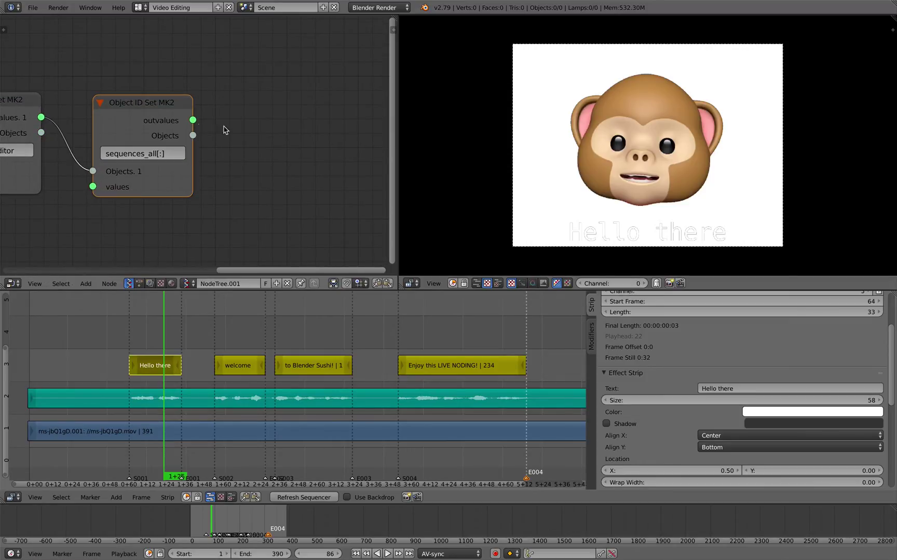
{"action": "key", "text": "shift+a"}
{"action": "left_click", "coordinate": [261, 129]}
{"action": "type", "text": "filt"}
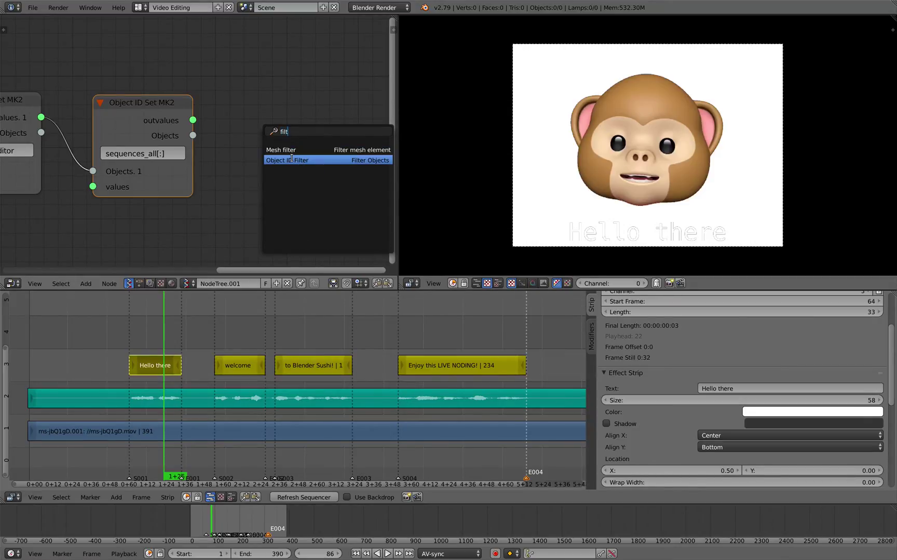
{"action": "left_click", "coordinate": [287, 160]}
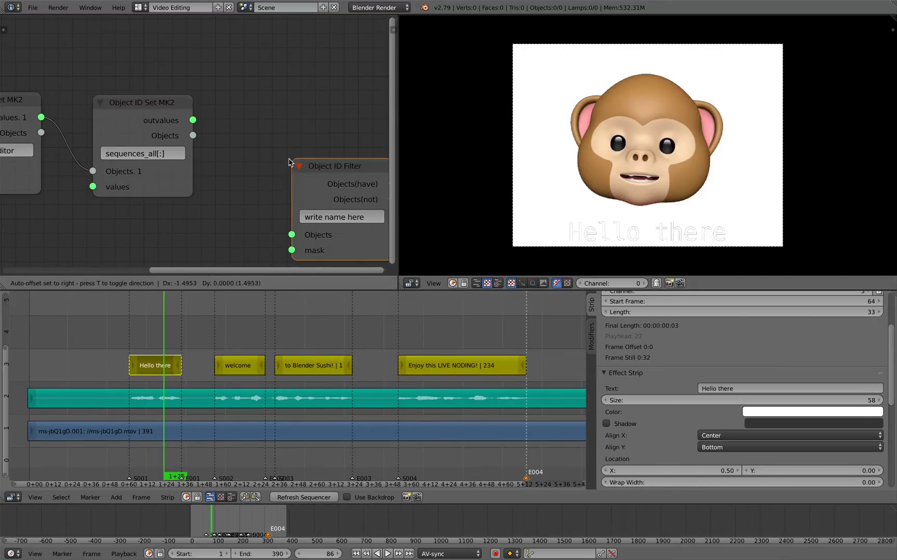
{"action": "left_click", "coordinate": [205, 121]}
{"action": "left_click_drag", "start_coordinate": [200, 120], "coordinate": [203, 121]}
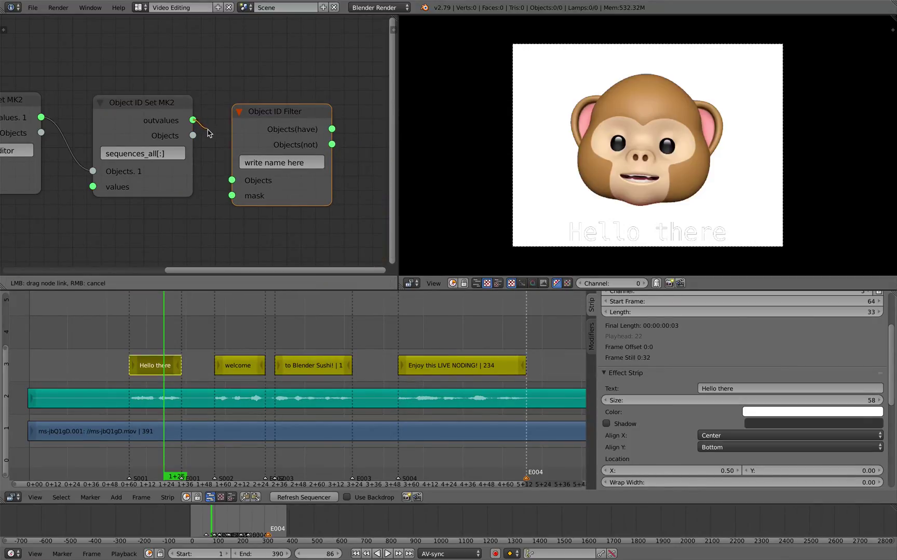
{"action": "left_click_drag", "start_coordinate": [221, 159], "coordinate": [232, 180]}
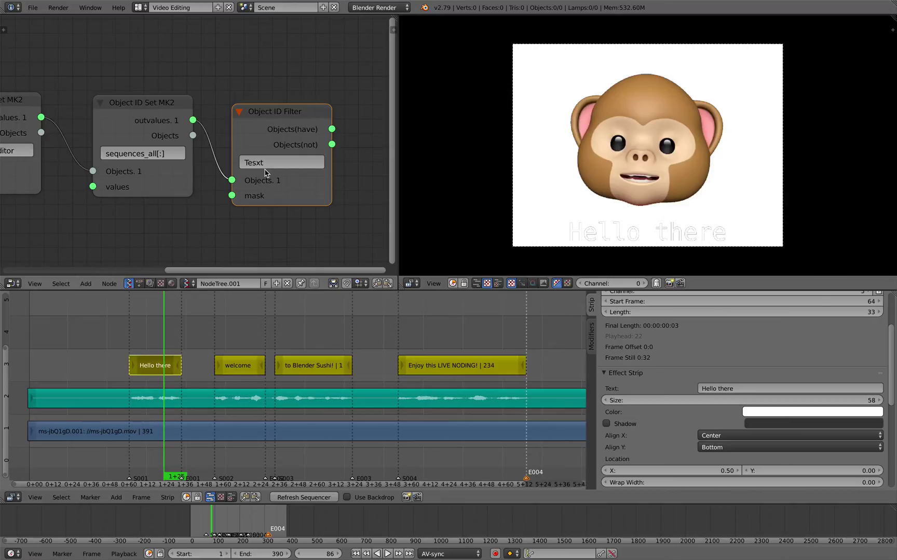
{"action": "type", "text": "t"}
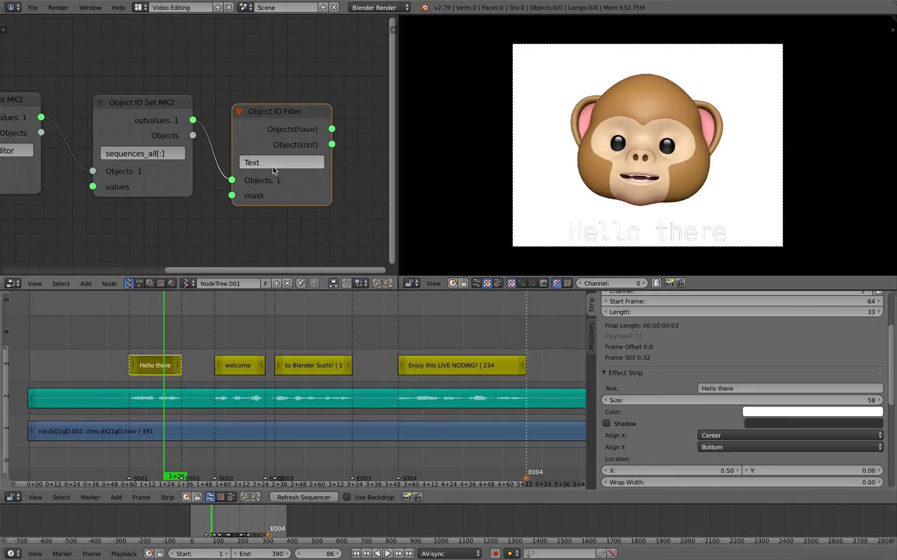
{"action": "key", "text": "Return"}
- Add an Object ID Sort node fed by the filter's Objects(have) output and set it to sort by name
{"action": "middle_click_drag", "start_coordinate": [262, 140], "coordinate": [148, 127]}
{"action": "key", "text": "shift+a"}
{"action": "left_click", "coordinate": [314, 158]}
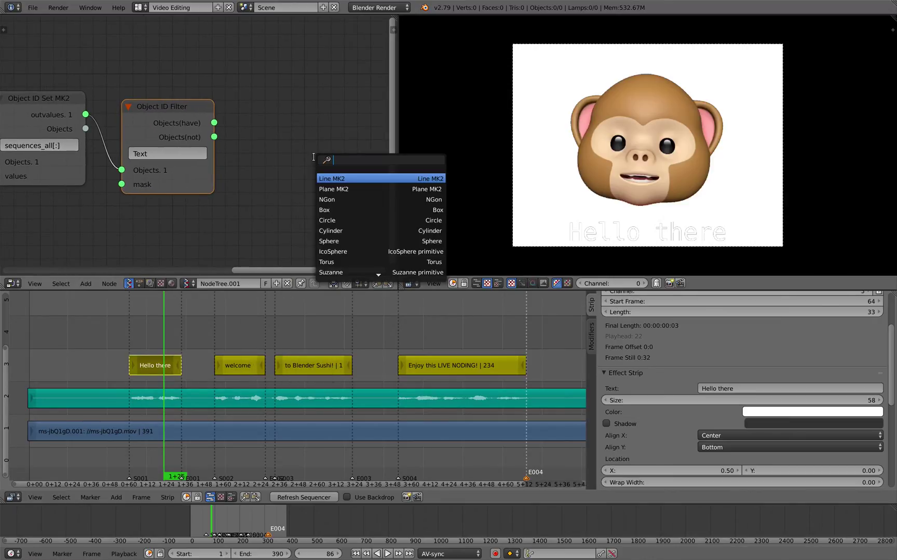
{"action": "type", "text": "sort"}
{"action": "left_click", "coordinate": [332, 199]}
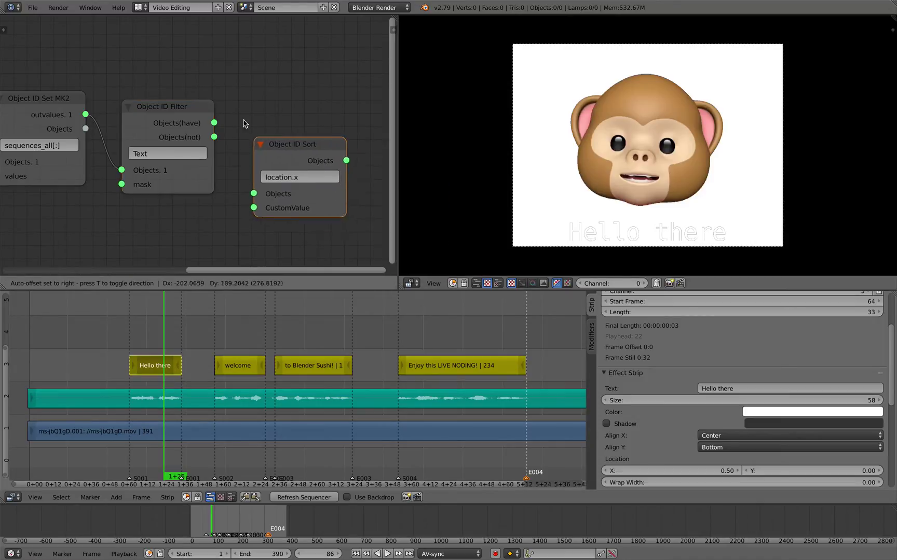
{"action": "left_click", "coordinate": [248, 174]}
{"action": "key", "text": "ctrl+s"}
{"action": "left_click", "coordinate": [248, 171]}
{"action": "left_click", "coordinate": [270, 158]}
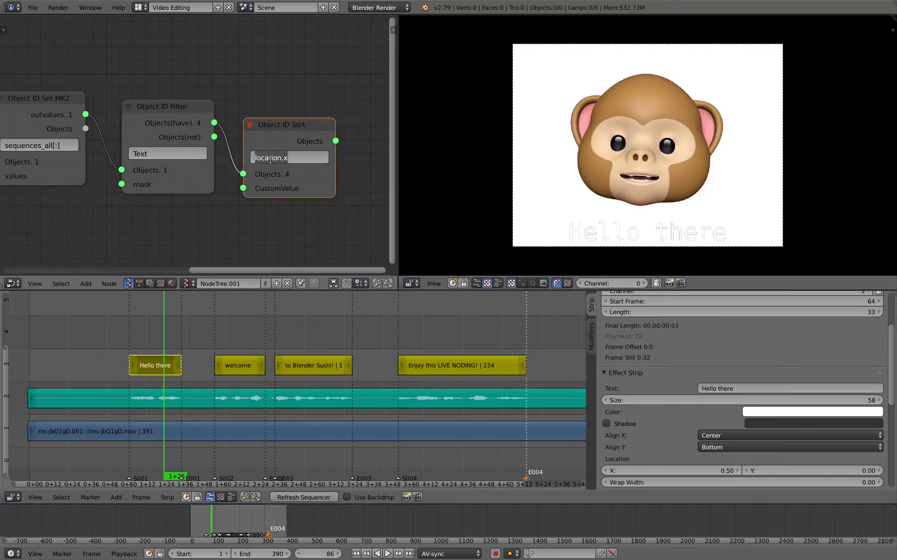
{"action": "scroll", "coordinate": [272, 162], "scroll_direction": "down", "scroll_amount": 3}
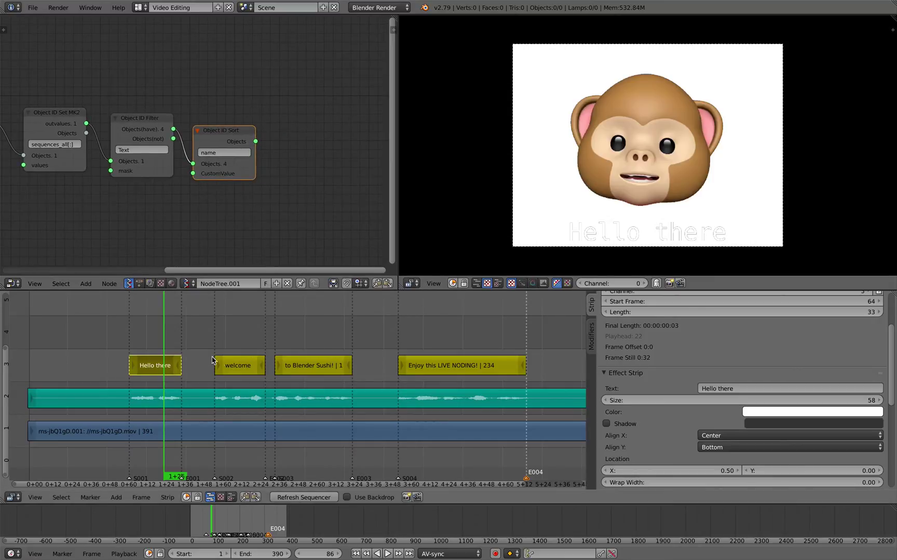
{"action": "left_click", "coordinate": [150, 328]}
{"action": "scroll", "coordinate": [223, 171], "scroll_direction": "up", "scroll_amount": 2}
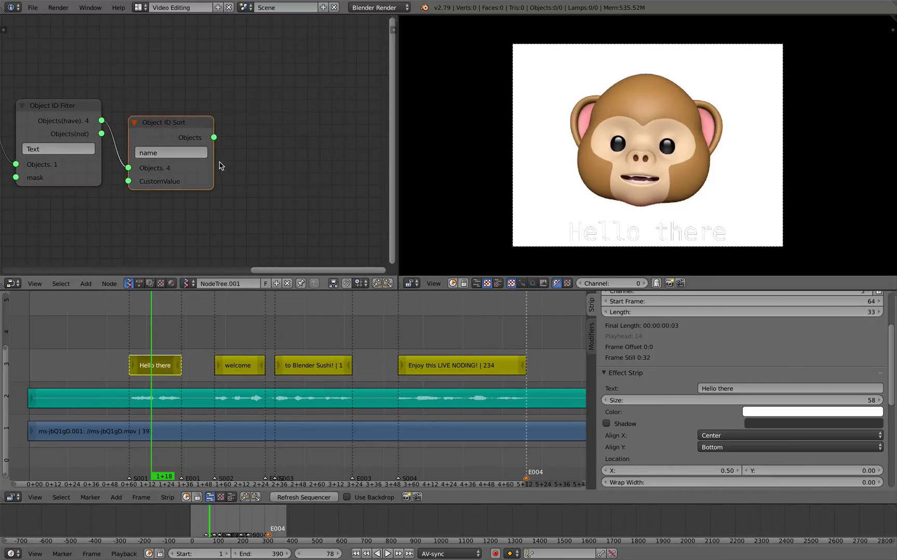
{"action": "key", "text": "shift+d"}
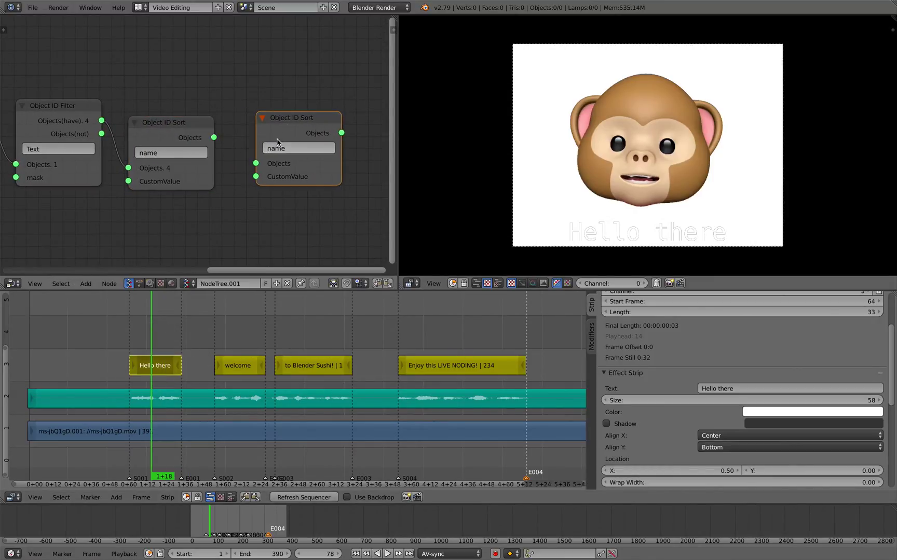
{"action": "key", "text": "x"}
{"action": "scroll", "coordinate": [188, 120], "scroll_direction": "down", "scroll_amount": 2}
- Duplicate the sequences_all[:] Object ID Set MK2 node, place it after the Sort node and link the sorted Objects into it
{"action": "key", "text": "ctrl+s"}
{"action": "middle_click_drag", "start_coordinate": [93, 121], "coordinate": [141, 114]}
{"action": "left_click", "coordinate": [218, 141]}
{"action": "left_click", "coordinate": [150, 134]}
{"action": "key", "text": "shift+d"}
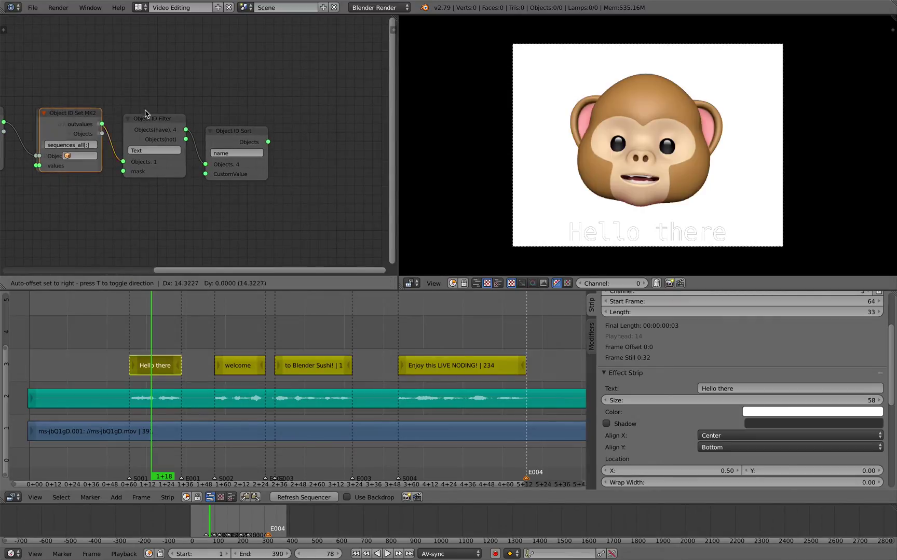
{"action": "left_click", "coordinate": [366, 124]}
{"action": "left_click_drag", "start_coordinate": [268, 141], "coordinate": [291, 169]}
{"action": "middle_click_drag", "start_coordinate": [296, 156], "coordinate": [198, 159]}
{"action": "scroll", "coordinate": [198, 160], "scroll_direction": "up", "scroll_amount": 3}
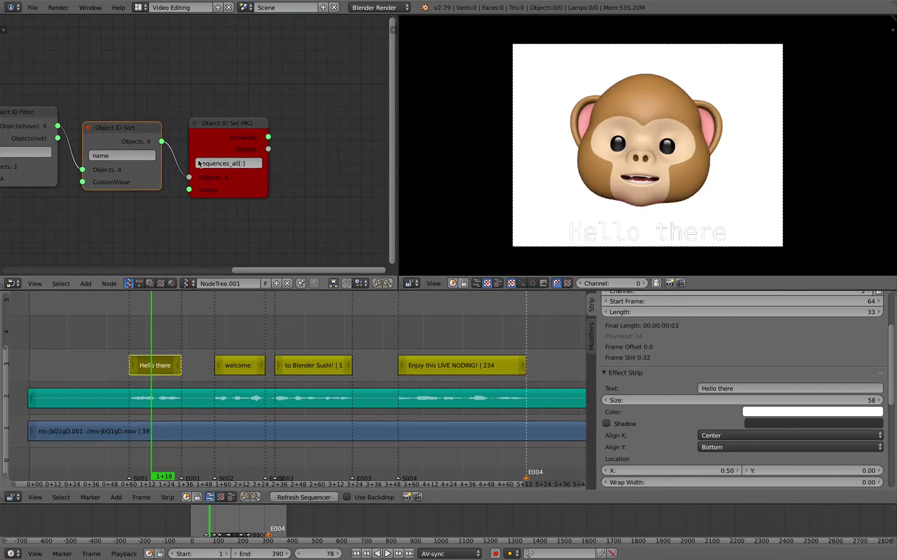
- Set the property of the Object ID Set MK2 node after the Sort node to font_size
{"action": "left_click", "coordinate": [226, 164]}
{"action": "type", "text": "font_si"}
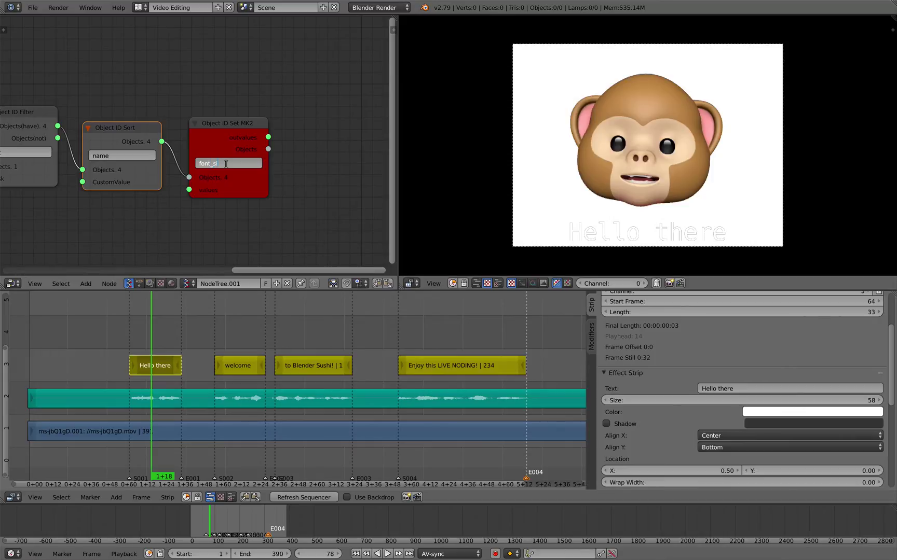
{"action": "type", "text": "ze"}
{"action": "key", "text": "Return"}
- Add a Float number node below the Object ID Sort node
{"action": "middle_click_drag", "start_coordinate": [175, 174], "coordinate": [256, 146]}
{"action": "key", "text": "shift+a"}
{"action": "left_click", "coordinate": [210, 185]}
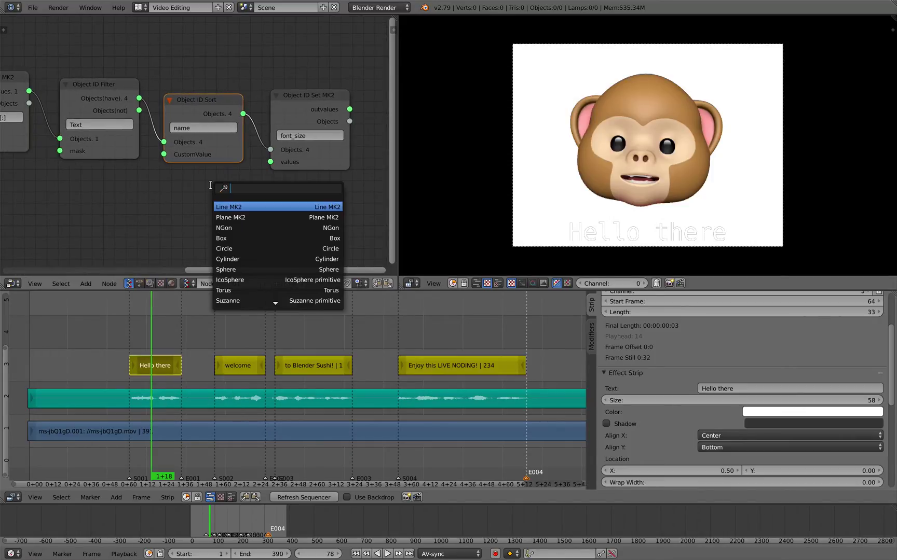
{"action": "type", "text": "float"}
{"action": "left_click", "coordinate": [219, 207]}
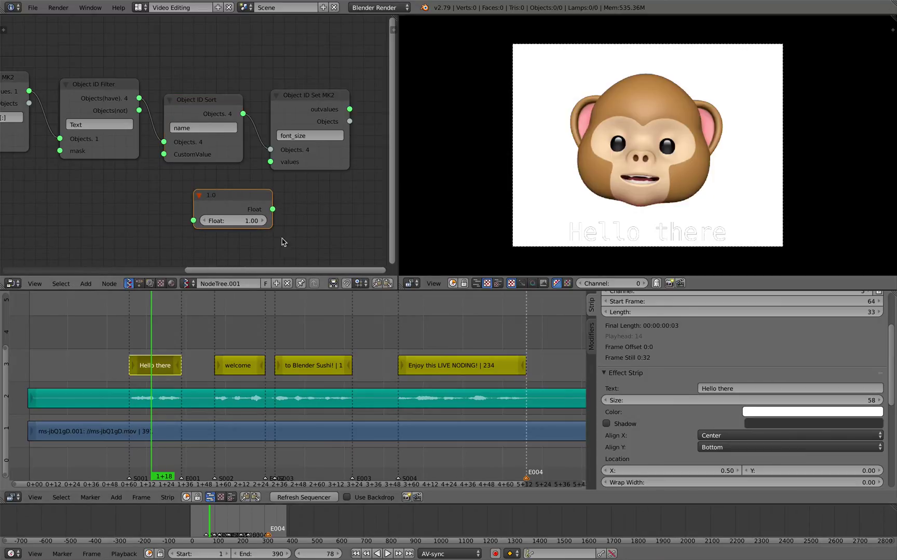
- Replace the Float number node with an Int node below the Object ID Sort node
{"action": "key", "text": "x"}
{"action": "key", "text": "alt+space"}
{"action": "type", "text": "int"}
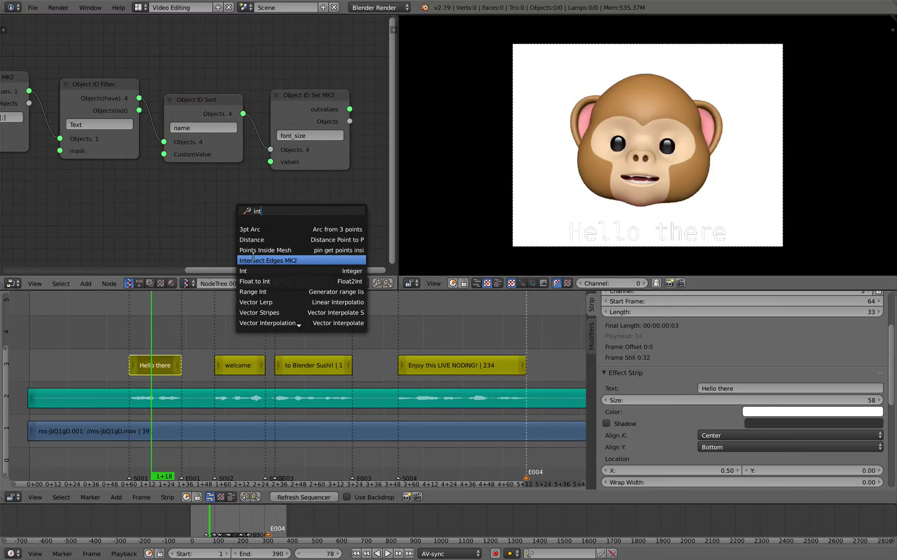
{"action": "left_click", "coordinate": [255, 270]}
{"action": "left_click", "coordinate": [158, 176]}
- Link the Int node's output to the font_size node's values and set the integer to 67
{"action": "key", "text": "ctrl+s"}
{"action": "left_click", "coordinate": [159, 177]}
{"action": "left_click_drag", "start_coordinate": [239, 195], "coordinate": [270, 161]}
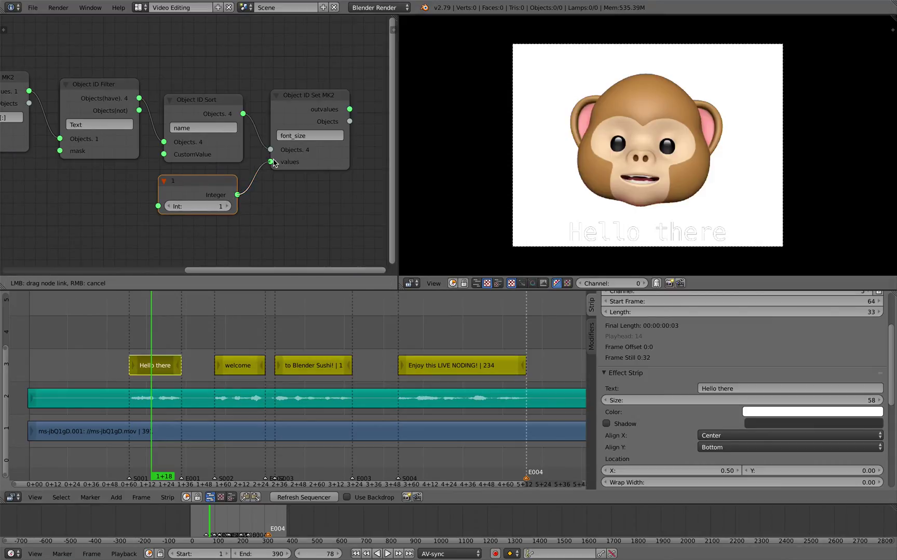
{"action": "left_click_drag", "start_coordinate": [197, 206], "coordinate": [265, 206]}
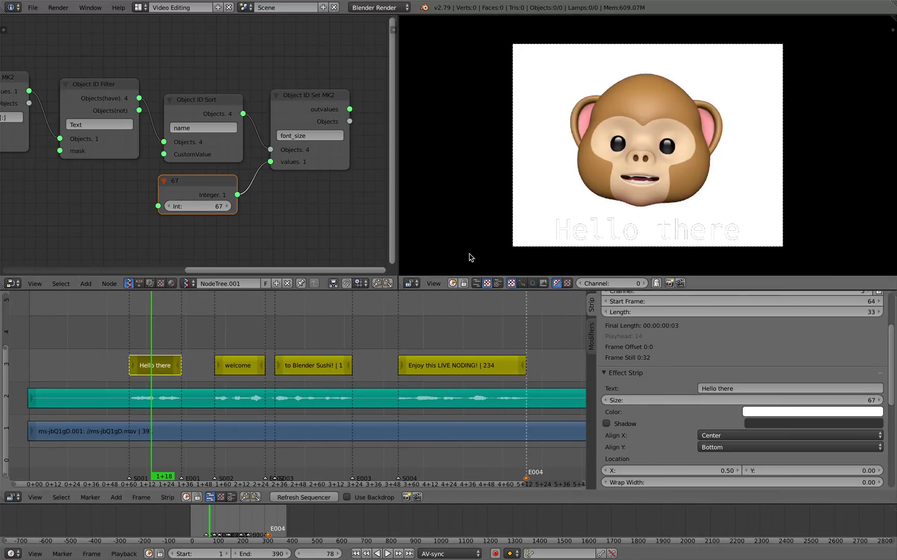
- Duplicate the font_size Object ID Set MK2 node, link the original's outvalues to the copy's Objects and set its property to color
{"action": "middle_click_drag", "start_coordinate": [332, 213], "coordinate": [197, 213]}
{"action": "right_click", "coordinate": [183, 134]}
{"action": "key", "text": "shift+d"}
{"action": "left_click", "coordinate": [293, 133]}
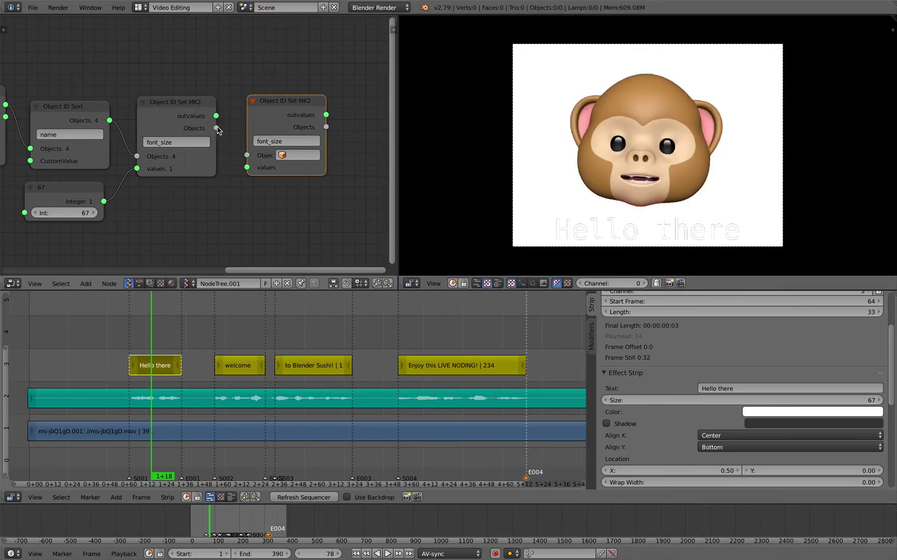
{"action": "left_click_drag", "start_coordinate": [216, 116], "coordinate": [247, 155]}
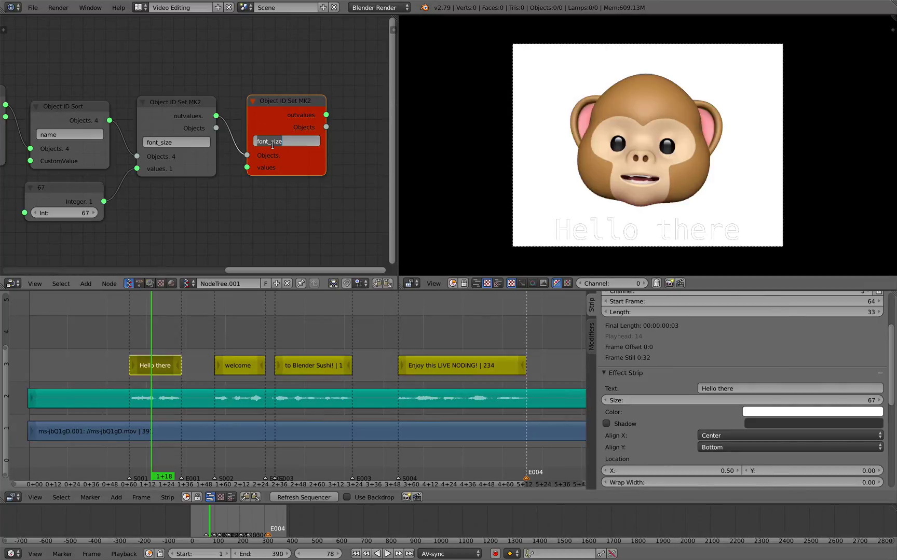
{"action": "middle_click_drag", "start_coordinate": [150, 201], "coordinate": [164, 180]}
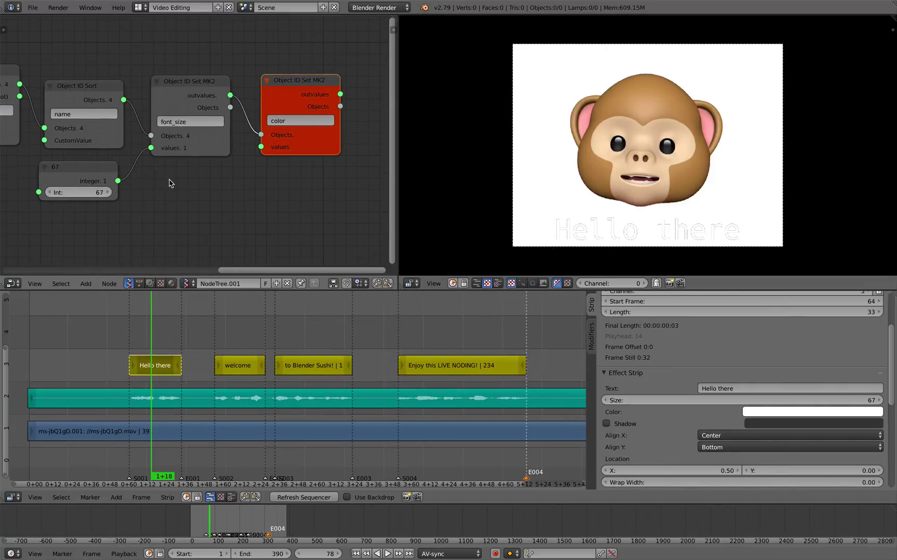
- Add a Color in node below the two Object ID Set MK2 nodes
{"action": "key", "text": "alt+space"}
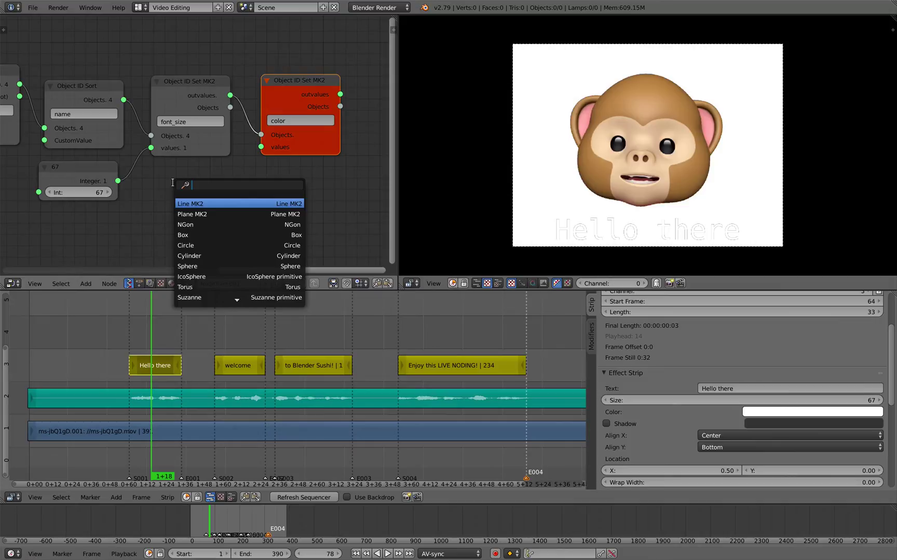
{"action": "type", "text": "color in"}
{"action": "key", "text": "Return"}
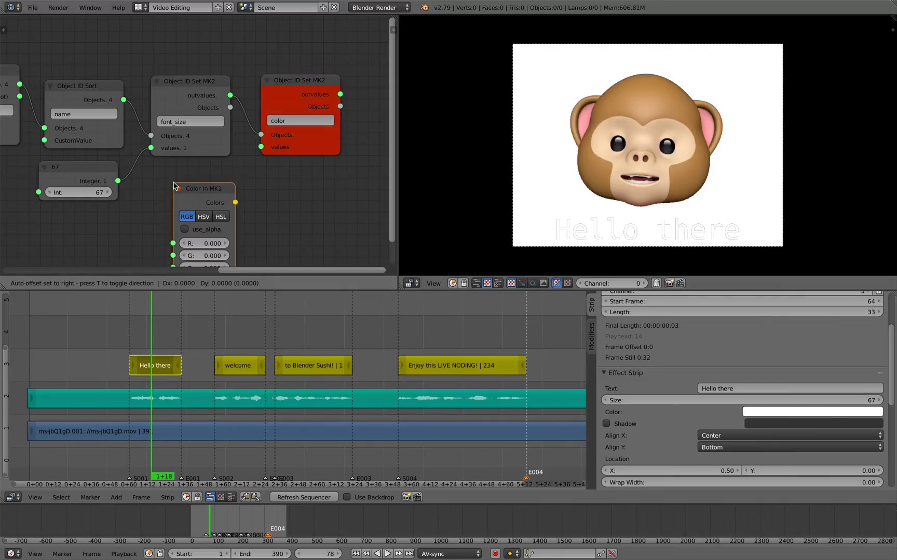
{"action": "left_click", "coordinate": [181, 187]}
{"action": "middle_click_drag", "start_coordinate": [181, 186], "coordinate": [191, 155]}
- Set the Color in node to HSV with use_alpha and H 1.000, and link its Colors to the color node's values
{"action": "left_click", "coordinate": [210, 190]}
{"action": "left_click", "coordinate": [207, 178]}
{"action": "left_click_drag", "start_coordinate": [239, 163], "coordinate": [271, 115]}
{"action": "left_click_drag", "start_coordinate": [217, 202], "coordinate": [261, 202]}
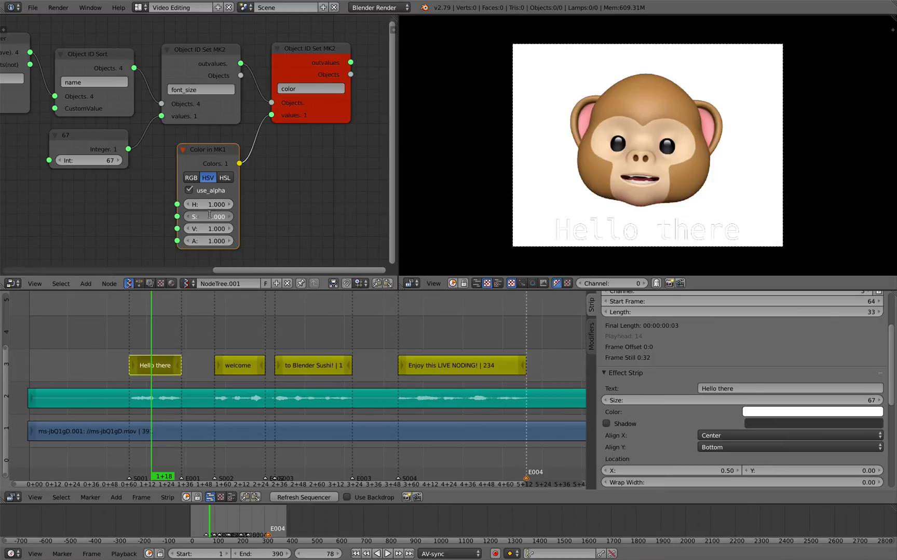
{"action": "left_click_drag", "start_coordinate": [213, 155], "coordinate": [213, 150]}
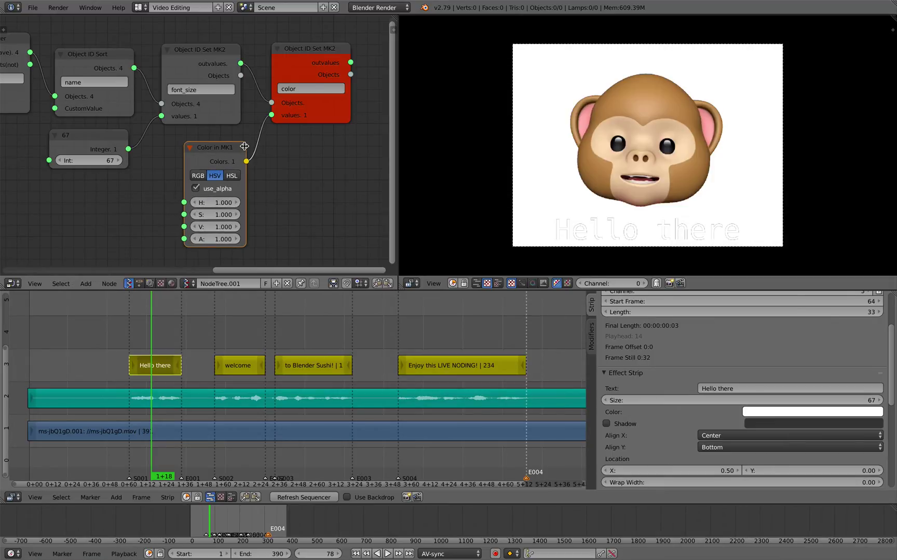
- Examine the red color node's connections and play part of the sequence to check the subtitle colour
{"action": "left_click_drag", "start_coordinate": [304, 118], "coordinate": [316, 119]}
{"action": "scroll", "coordinate": [315, 119], "scroll_direction": "up", "scroll_amount": 1}
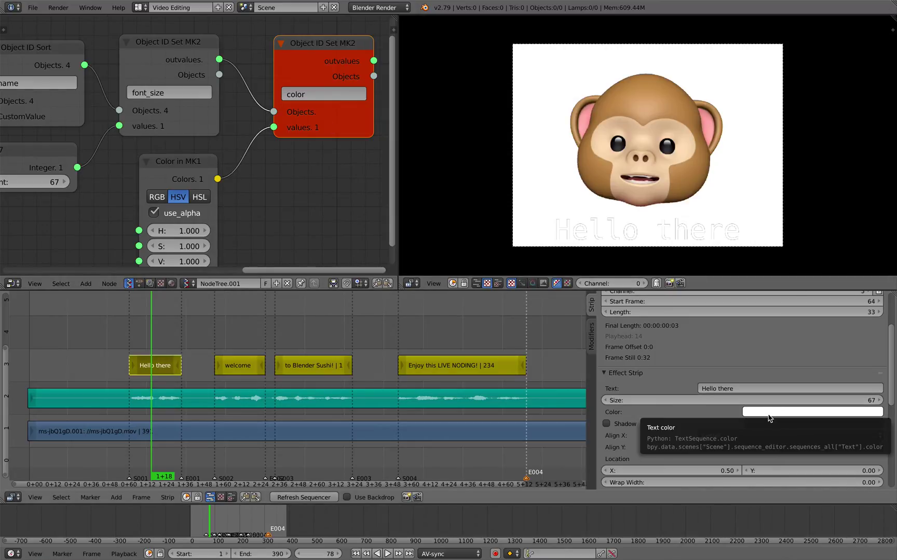
{"action": "scroll", "coordinate": [236, 189], "scroll_direction": "down", "scroll_amount": 1}
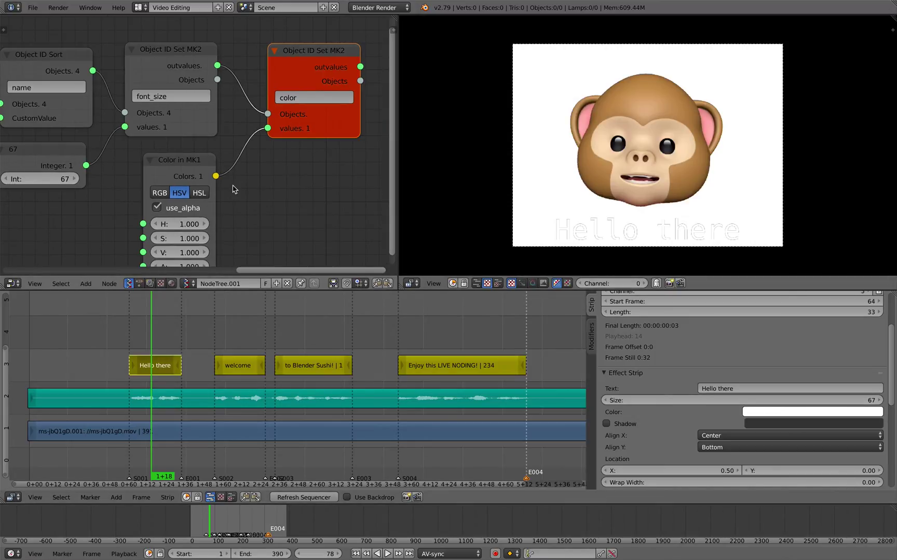
{"action": "scroll", "coordinate": [269, 170], "scroll_direction": "down", "scroll_amount": 1}
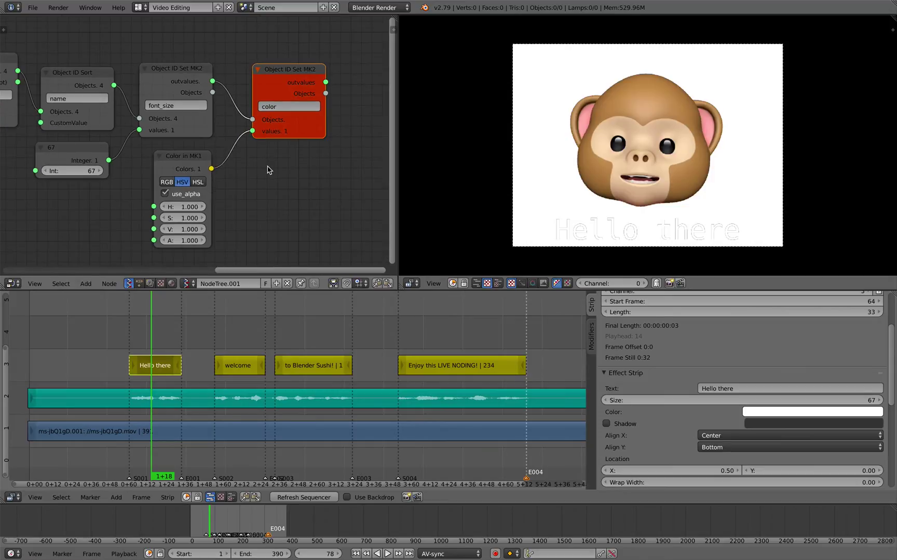
{"action": "scroll", "coordinate": [269, 195], "scroll_direction": "down", "scroll_amount": 1}
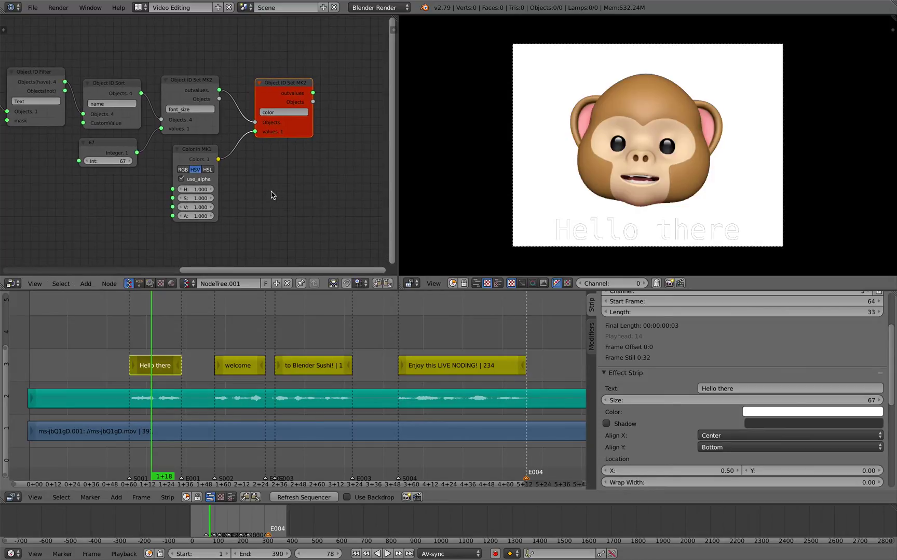
{"action": "key", "text": "alt+a"}
{"action": "left_click_drag", "start_coordinate": [257, 320], "coordinate": [194, 318]}
{"action": "key", "text": "alt+a"}
{"action": "scroll", "coordinate": [204, 208], "scroll_direction": "up", "scroll_amount": 1}
- Check the Terminal output for the Sverchok node's error message and return to Blender
{"action": "key", "text": "ctrl+Left"}
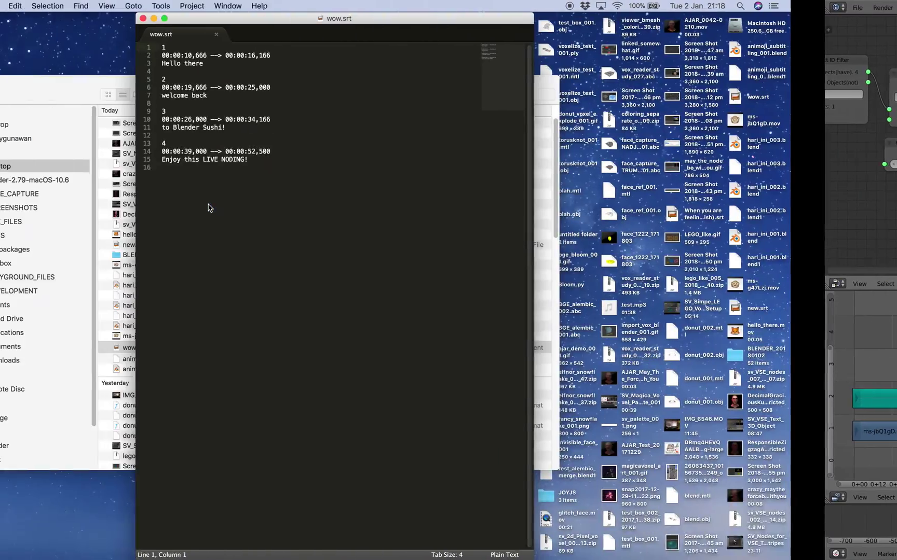
{"action": "mouse_move", "coordinate": [1, 320]}
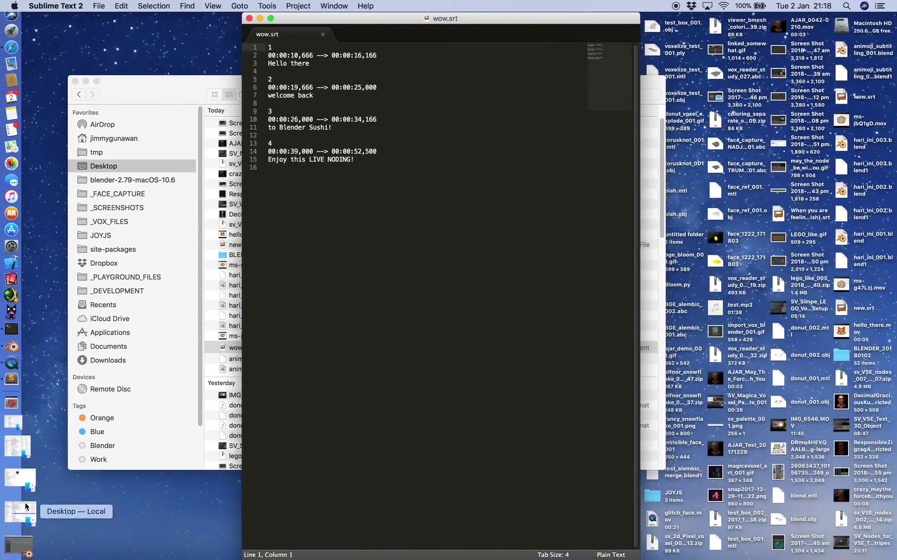
{"action": "left_click", "coordinate": [11, 329]}
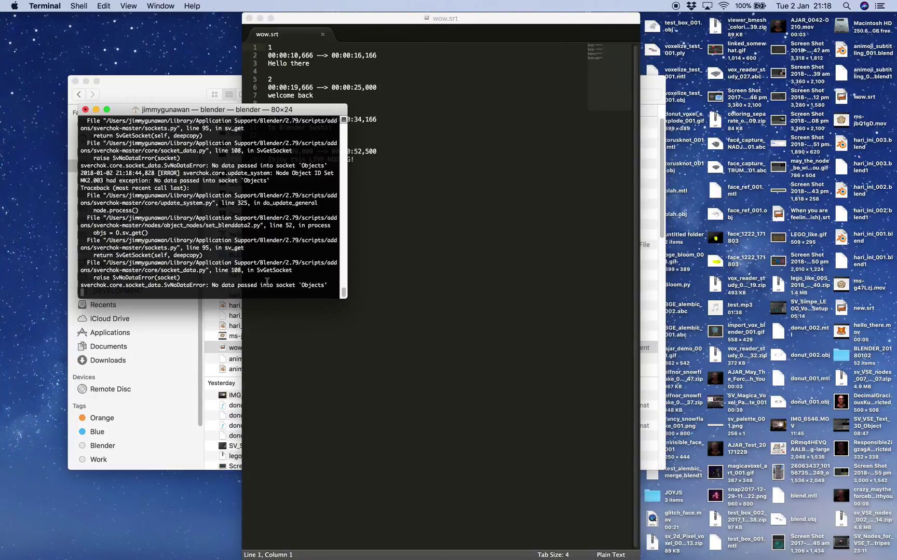
{"action": "key", "text": "ctrl+Right"}
- Link the font_size node's Objects output to the color node's Objects input, replacing the outvalues link
{"action": "left_click_drag", "start_coordinate": [228, 98], "coordinate": [271, 126]}
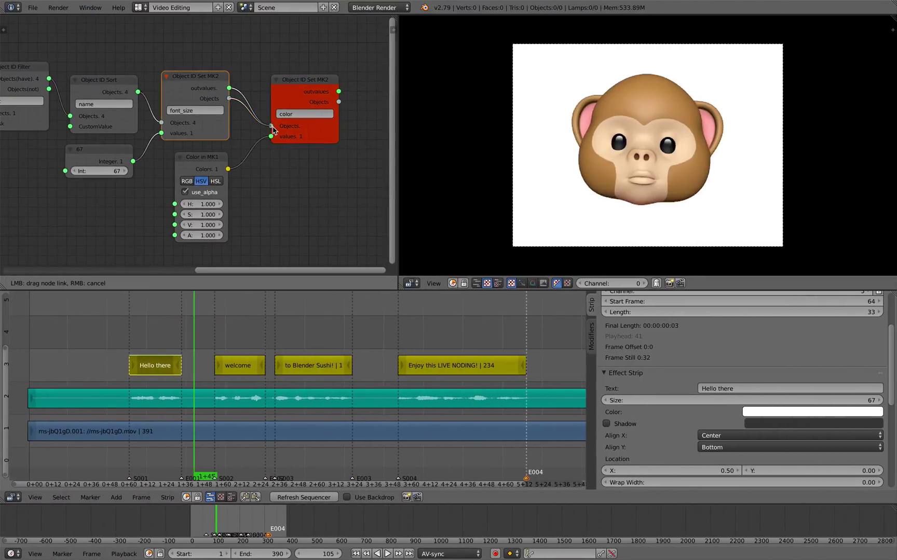
{"action": "scroll", "coordinate": [269, 156], "scroll_direction": "up", "scroll_amount": 1}
{"action": "scroll", "coordinate": [235, 203], "scroll_direction": "right", "scroll_amount": 1}
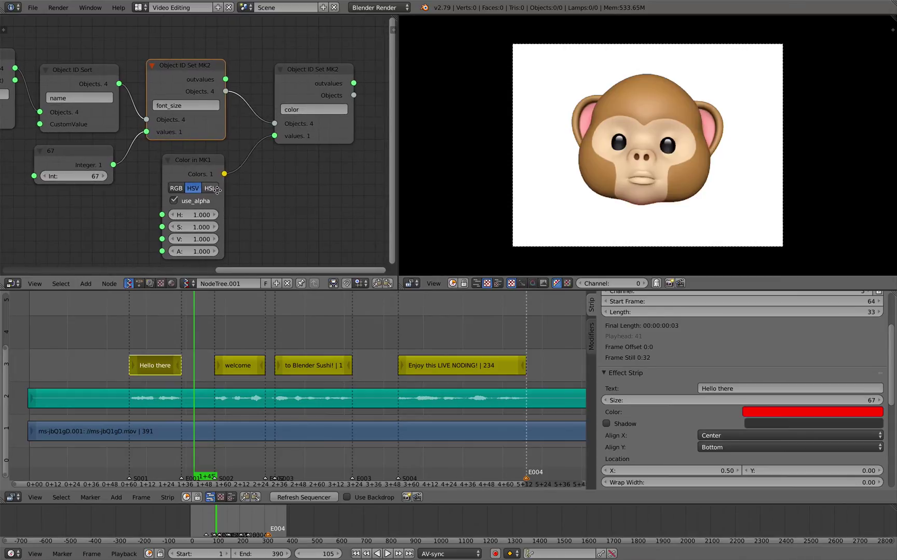
- Play the sequence to check the colour of the subtitles, stopping during the third text strip
{"action": "left_click_drag", "start_coordinate": [200, 213], "coordinate": [301, 215]}
{"action": "key", "text": "alt+a"}
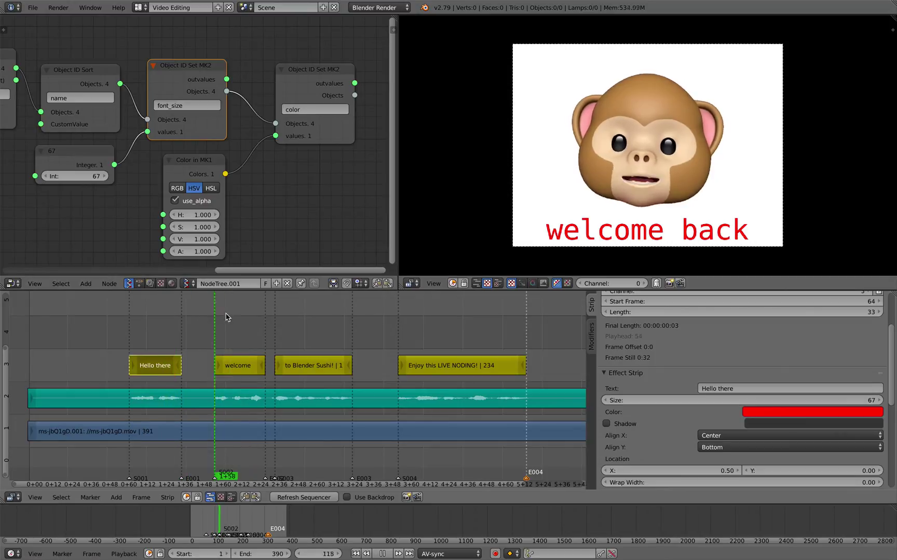
{"action": "key", "text": "Escape"}
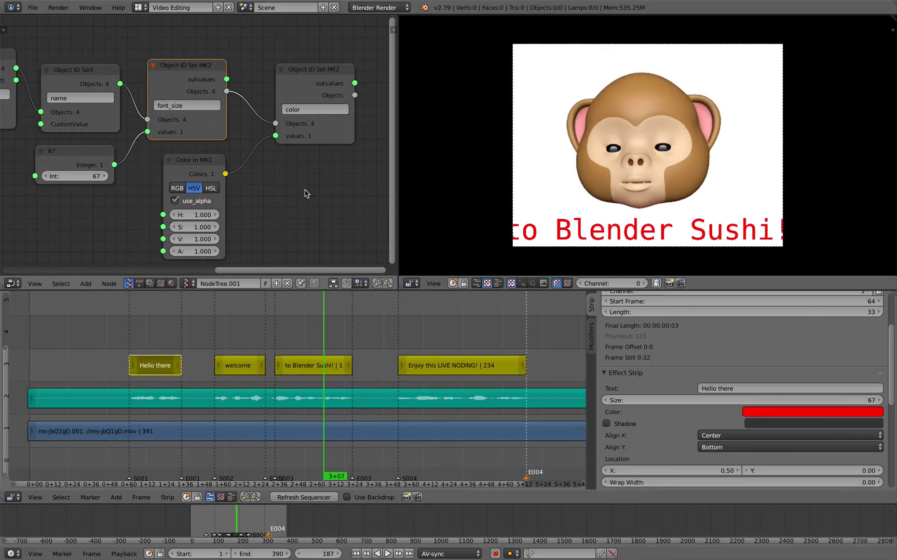
- Set the Int node feeding the font_size node to 47
{"action": "scroll", "coordinate": [296, 185], "scroll_direction": "down", "scroll_amount": 1}
{"action": "middle_click_drag", "start_coordinate": [279, 179], "coordinate": [274, 169]}
{"action": "left_click_drag", "start_coordinate": [108, 161], "coordinate": [57, 164]}
{"action": "key", "text": "s"}
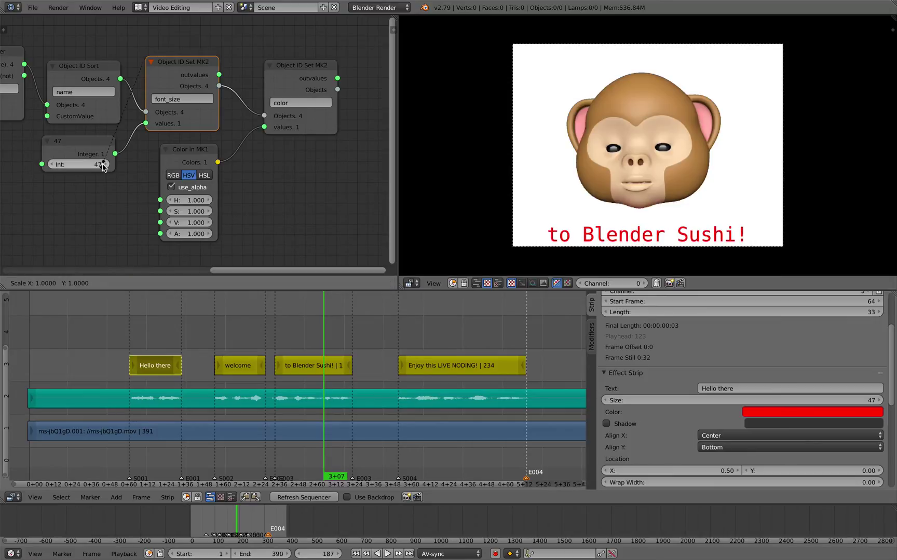
{"action": "left_click", "coordinate": [294, 187]}
- Duplicate the color Object ID Set MK2 node, link the original's Objects output into the copy and set its property to location[1]
{"action": "middle_click_drag", "start_coordinate": [290, 186], "coordinate": [261, 187]}
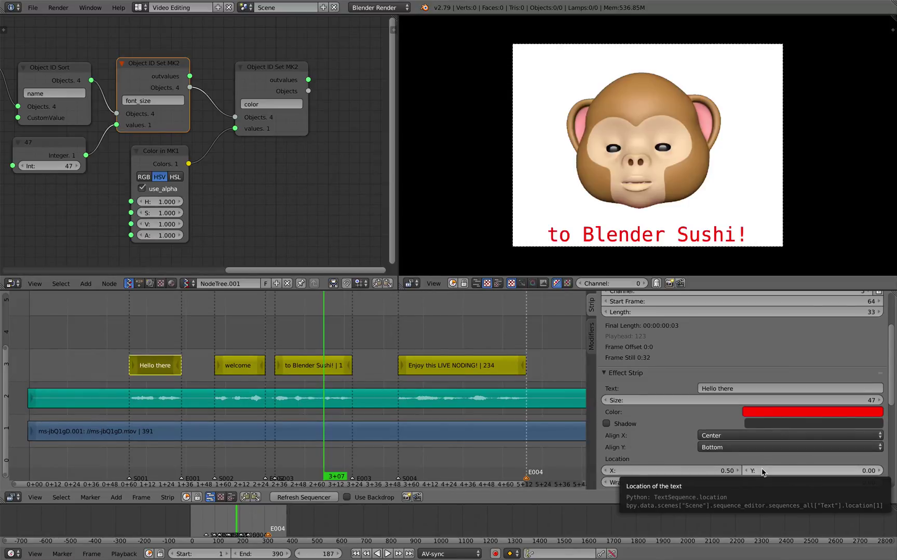
{"action": "middle_click_drag", "start_coordinate": [337, 208], "coordinate": [190, 228]}
{"action": "left_click", "coordinate": [134, 99]}
{"action": "key", "text": "shift+d"}
{"action": "left_click", "coordinate": [237, 106]}
{"action": "left_click_drag", "start_coordinate": [161, 111], "coordinate": [192, 144]}
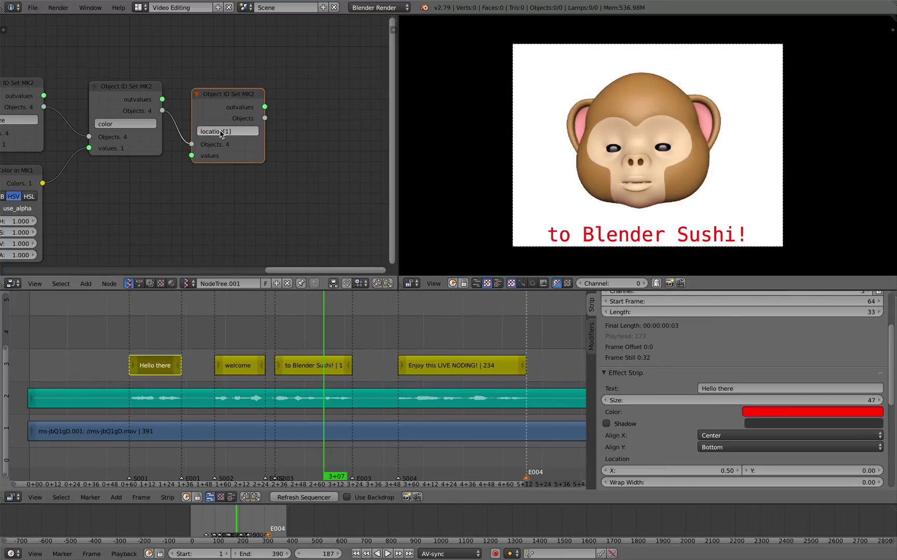
- Add an A Number float node below the color node, link it to the location[1] node's values and set it to 0.064
{"action": "key", "text": "Home"}
{"action": "key", "text": "shift+a"}
{"action": "left_click", "coordinate": [168, 179]}
{"action": "type", "text": "float"}
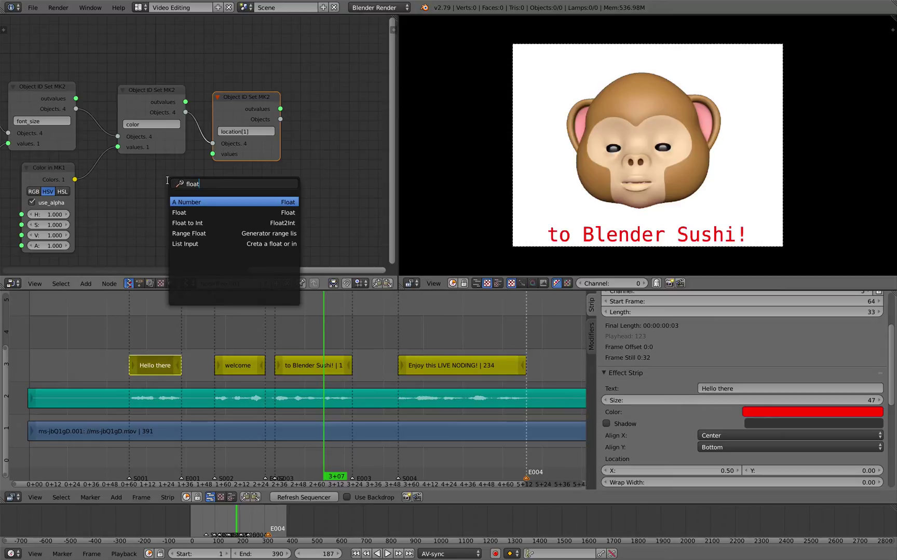
{"action": "left_click", "coordinate": [195, 202]}
{"action": "left_click_drag", "start_coordinate": [208, 200], "coordinate": [163, 201]}
- Play the sequence while setting the font_size Int node to 35, and leave the playhead at frame 276
{"action": "mouse_move", "coordinate": [101, 318]}
{"action": "left_mouse_down"}
{"action": "mouse_move", "coordinate": [124, 322]}
{"action": "mouse_move", "coordinate": [90, 322]}
{"action": "left_mouse_up"}
{"action": "key", "text": "alt+a"}
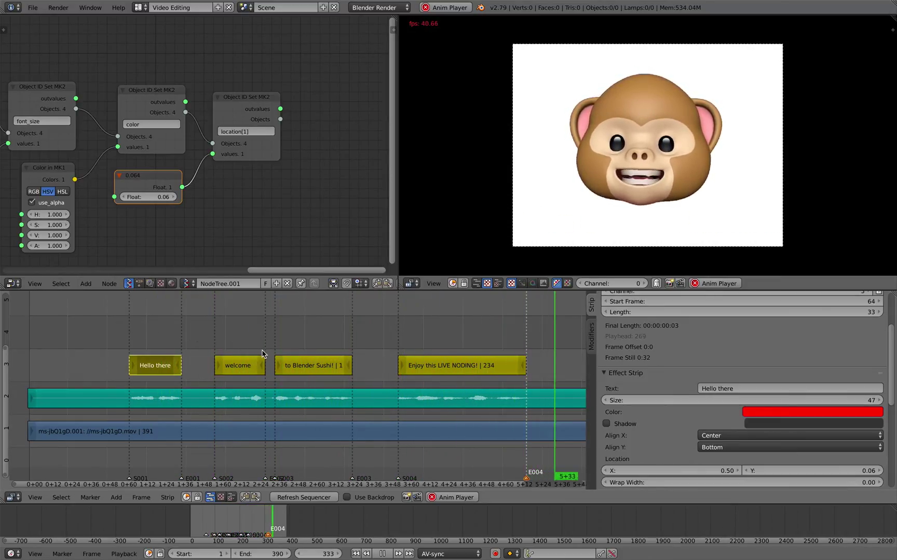
{"action": "middle_click_drag", "start_coordinate": [91, 209], "coordinate": [190, 203]}
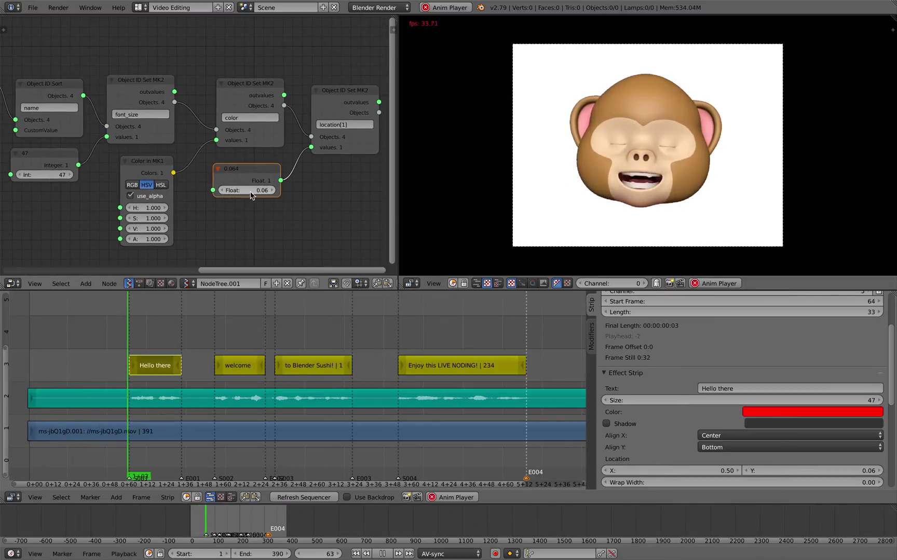
{"action": "left_click_drag", "start_coordinate": [61, 178], "coordinate": [68, 178]}
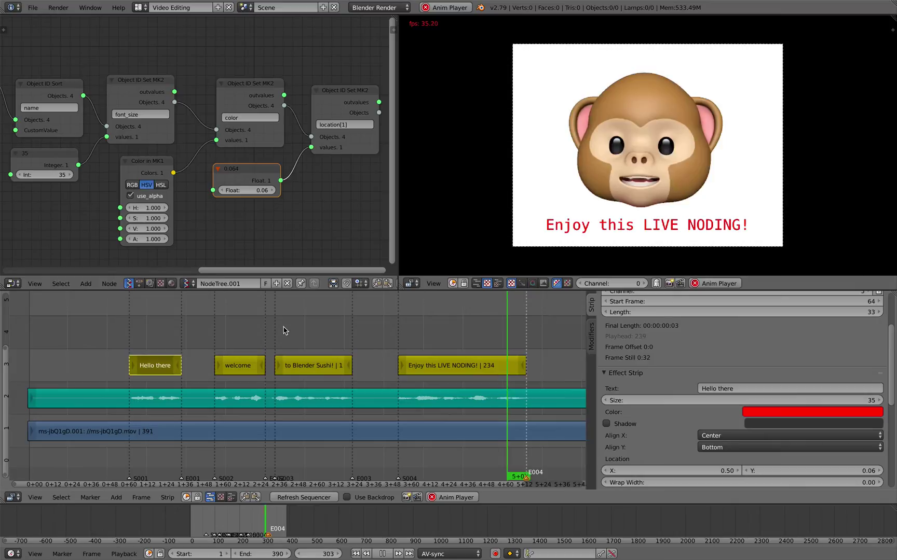
{"action": "key", "text": "Escape"}
{"action": "left_click_drag", "start_coordinate": [319, 333], "coordinate": [465, 327]}
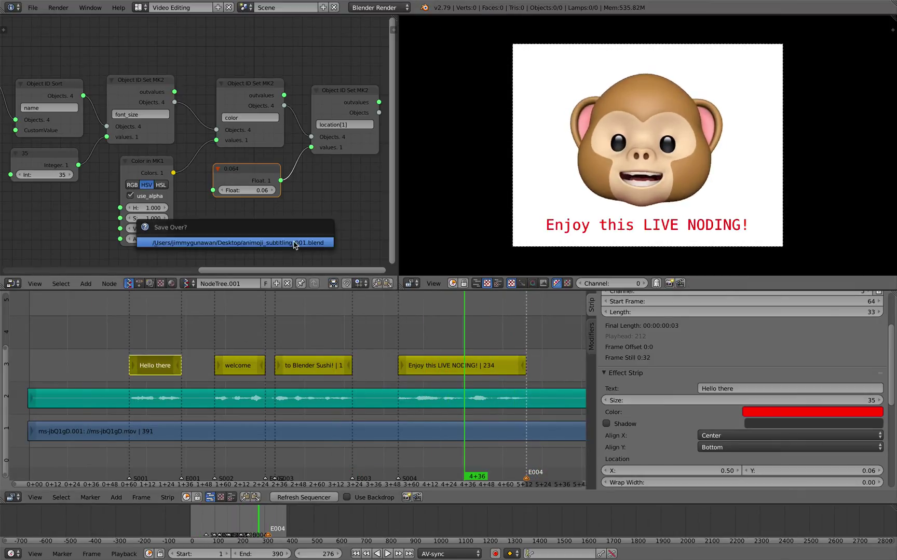
- Widen the node editor and set the Color in node's H value to 0.670
{"action": "left_click_drag", "start_coordinate": [399, 192], "coordinate": [481, 186]}
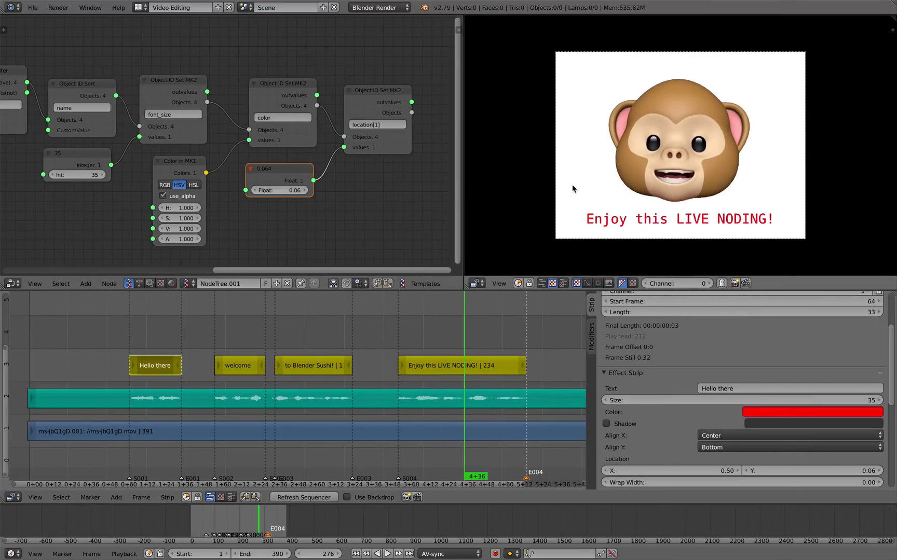
{"action": "middle_click_drag", "start_coordinate": [275, 170], "coordinate": [269, 167]}
{"action": "middle_click_drag", "start_coordinate": [212, 195], "coordinate": [232, 191]}
{"action": "left_click_drag", "start_coordinate": [193, 201], "coordinate": [108, 201]}
- Add a Random Num Gen node below the font_size Int node
{"action": "middle_click_drag", "start_coordinate": [148, 202], "coordinate": [281, 186]}
{"action": "scroll", "coordinate": [159, 187], "scroll_direction": "up", "scroll_amount": 2}
{"action": "key", "text": "alt+space"}
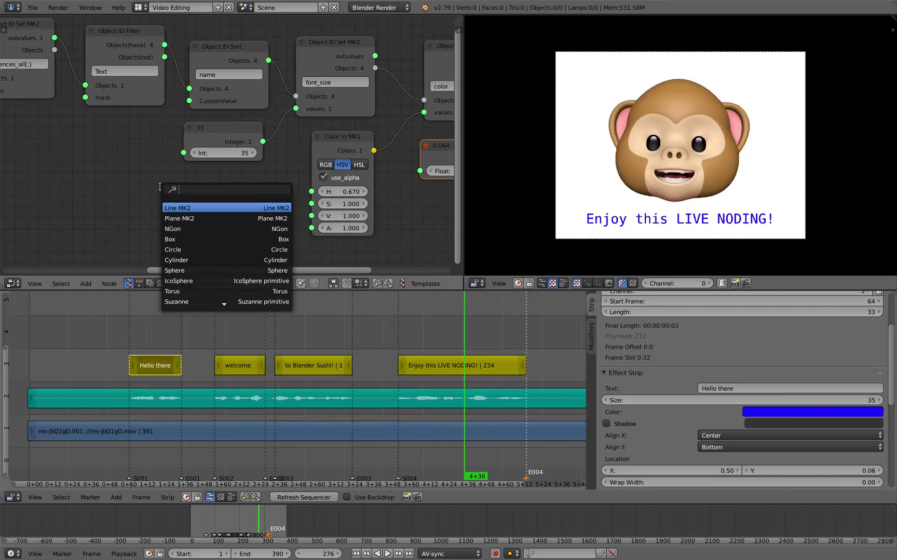
{"action": "type", "text": "float"}
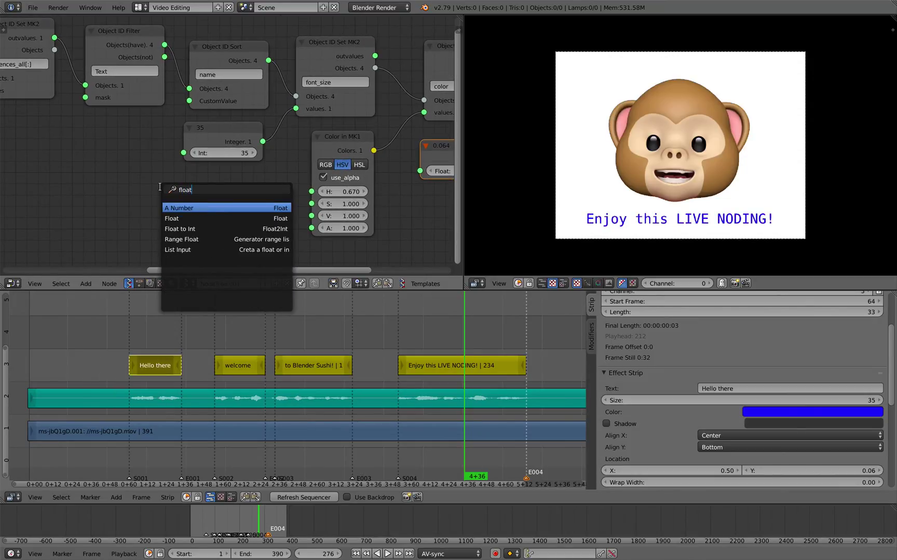
{"action": "key", "text": "ctrl+a"}
{"action": "type", "text": "random"}
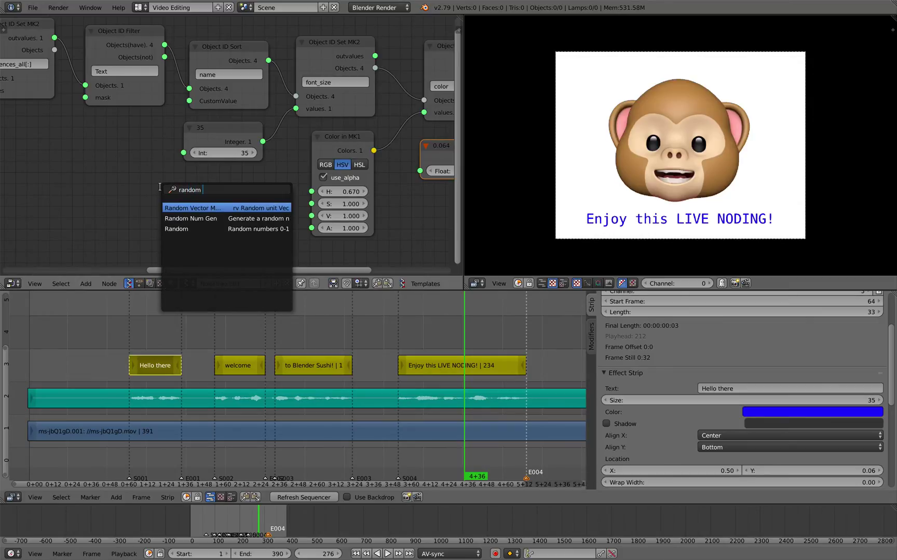
{"action": "key", "text": "Down"}
{"action": "key", "text": "Return"}
{"action": "left_click", "coordinate": [159, 188]}
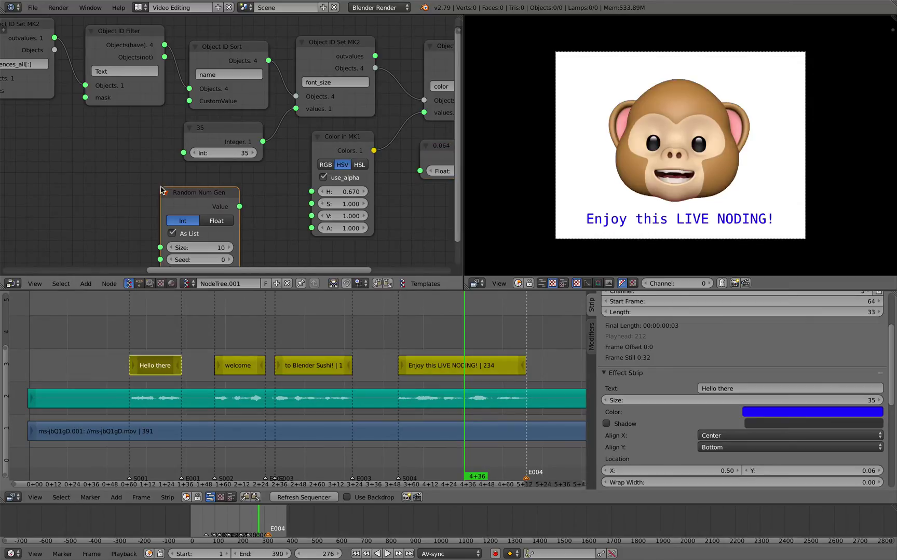
- Add a Frame Info node in front of the Random Num Gen node
{"action": "middle_click_drag", "start_coordinate": [159, 187], "coordinate": [162, 155]}
{"action": "key", "text": "shift+a"}
{"action": "left_click", "coordinate": [66, 183]}
{"action": "type", "text": "fra"}
{"action": "key", "text": "Down"}
{"action": "key", "text": "Down"}
{"action": "key", "text": "Return"}
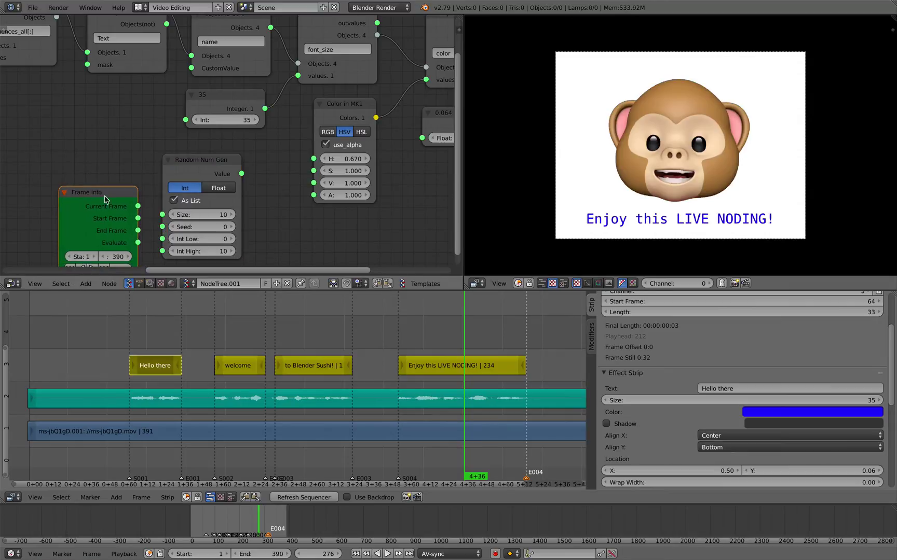
- Feed Frame Info's Current Frame into the Random Num Gen's Seed, and switch the generator to Float with Size 1
{"action": "left_click", "coordinate": [106, 201]}
{"action": "left_click_drag", "start_coordinate": [138, 206], "coordinate": [170, 228]}
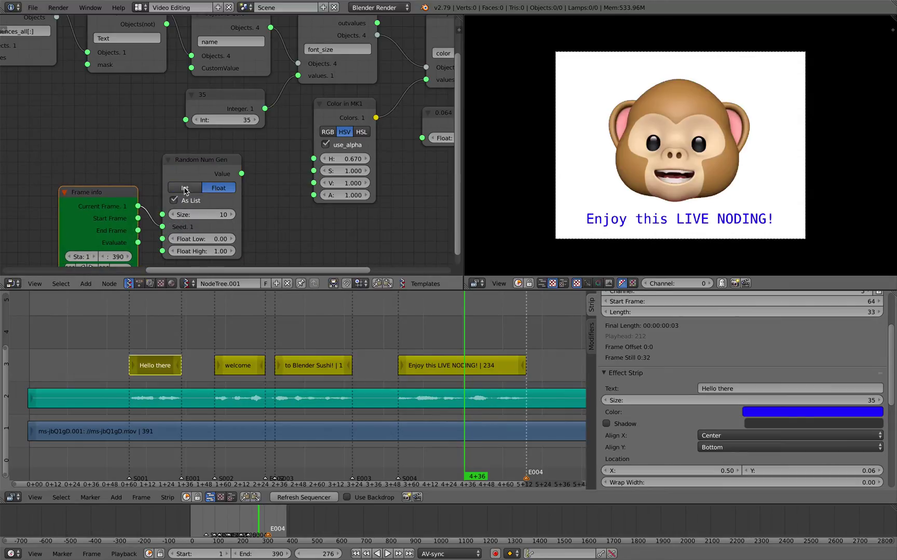
{"action": "left_click", "coordinate": [218, 188]}
{"action": "middle_click_drag", "start_coordinate": [292, 213], "coordinate": [236, 209]}
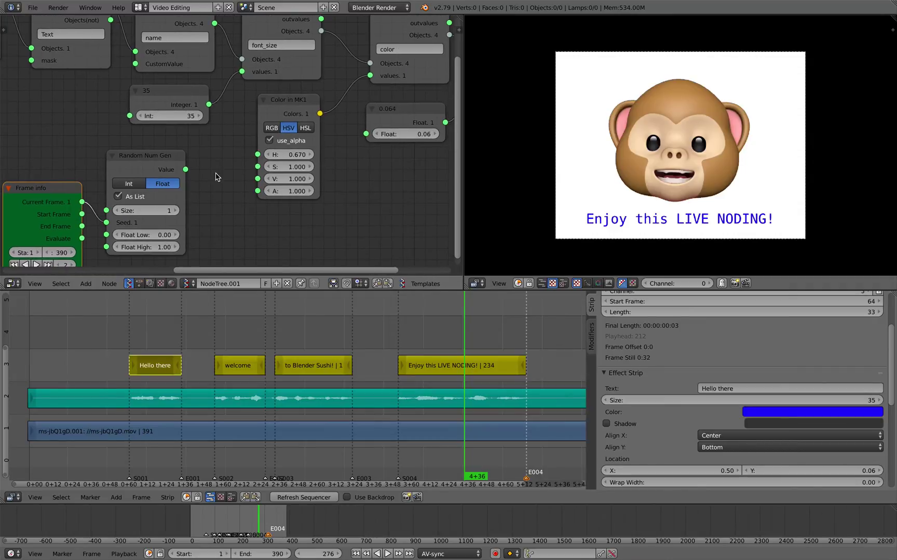
- Link the Random Num Gen's Value to the H input of Color in MK1, and play the sequence to preview it
{"action": "left_click_drag", "start_coordinate": [186, 169], "coordinate": [198, 153]}
{"action": "left_click_drag", "start_coordinate": [259, 157], "coordinate": [258, 155]}
{"action": "key", "text": "alt+a"}
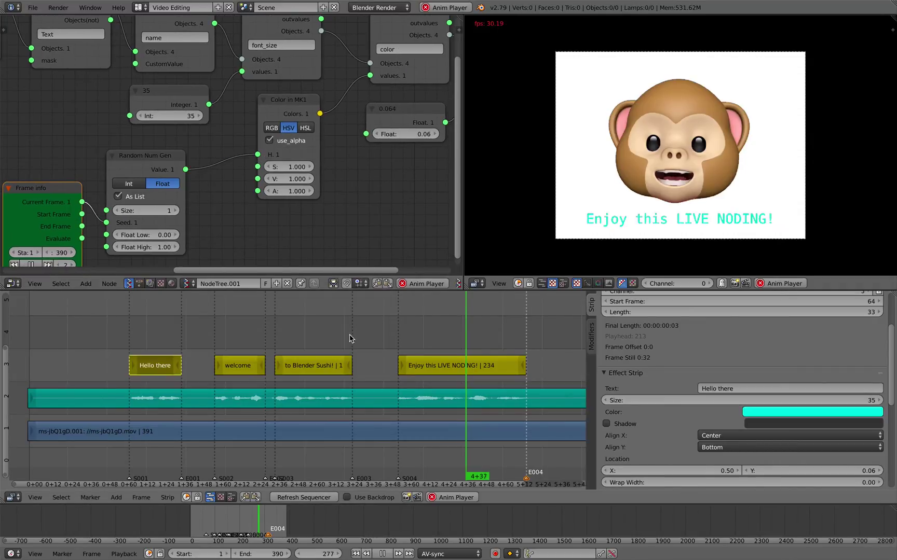
{"action": "left_click", "coordinate": [133, 314]}
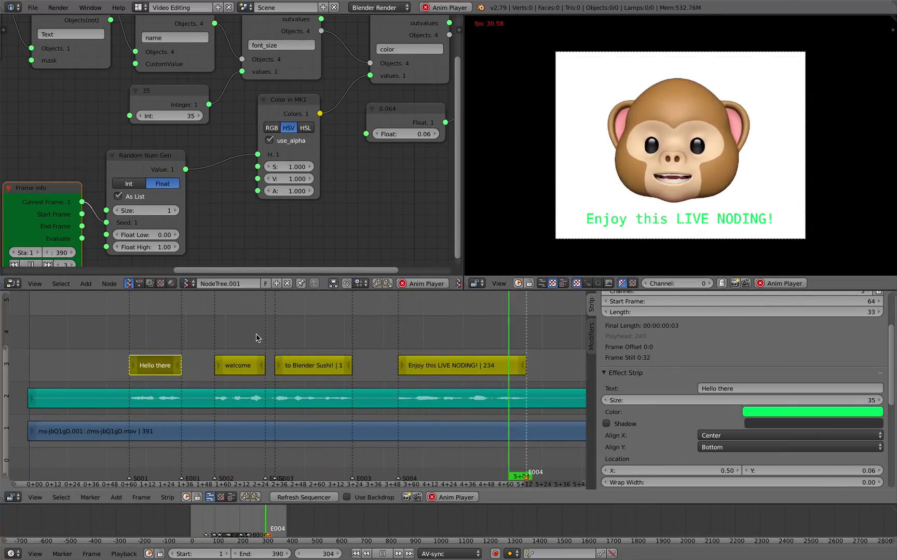
{"action": "key", "text": "Escape"}
- Save the Blender file
{"action": "left_click", "coordinate": [33, 7]}
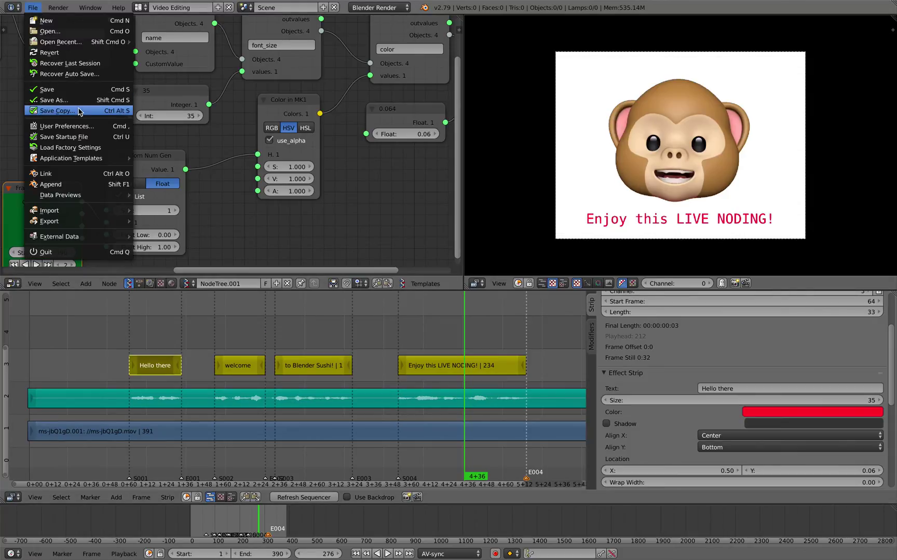
{"action": "left_click", "coordinate": [52, 107]}
{"action": "key", "text": "Return"}
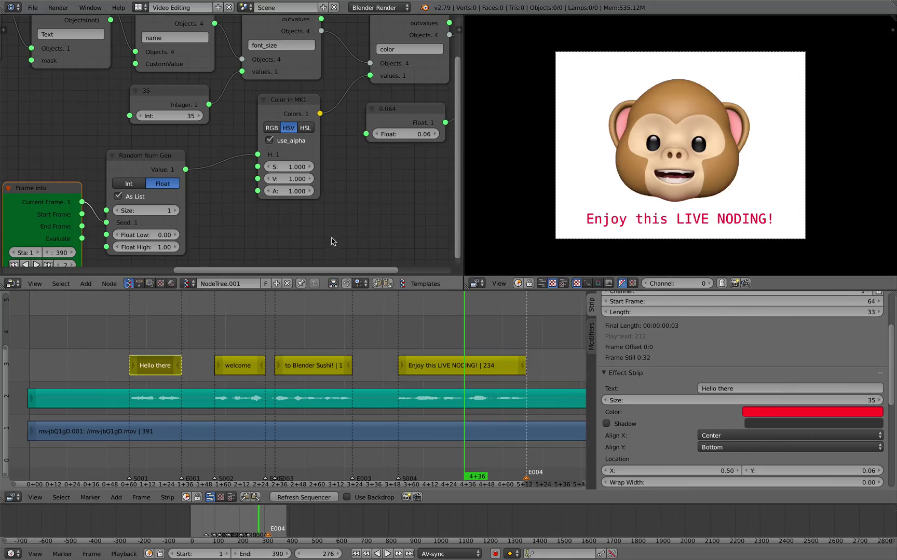
- Widen the strip properties, add the "Hello there" strip's Color to the keying set, and insert its keyframes at frame 276
{"action": "scroll", "coordinate": [332, 236], "scroll_direction": "up", "scroll_amount": 3}
{"action": "middle_click_drag", "start_coordinate": [337, 208], "coordinate": [322, 221]}
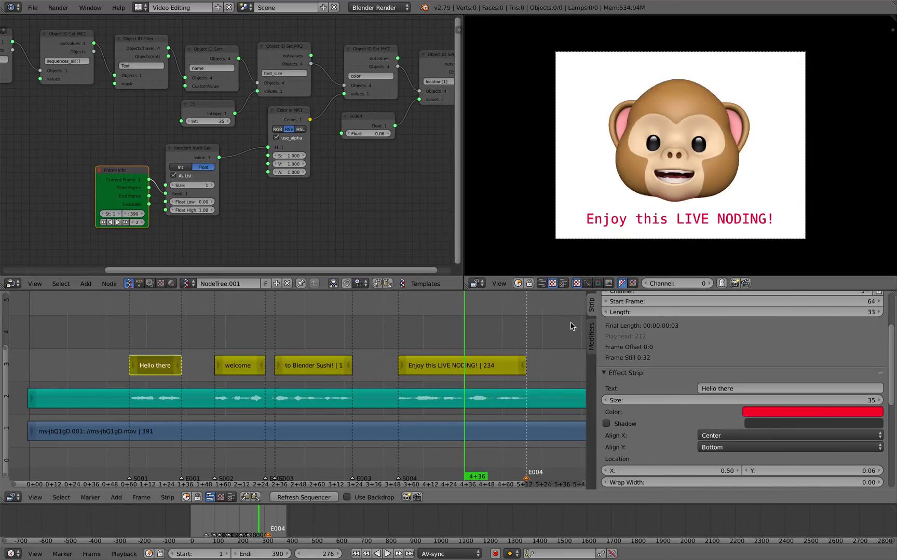
{"action": "left_click_drag", "start_coordinate": [585, 329], "coordinate": [549, 347]}
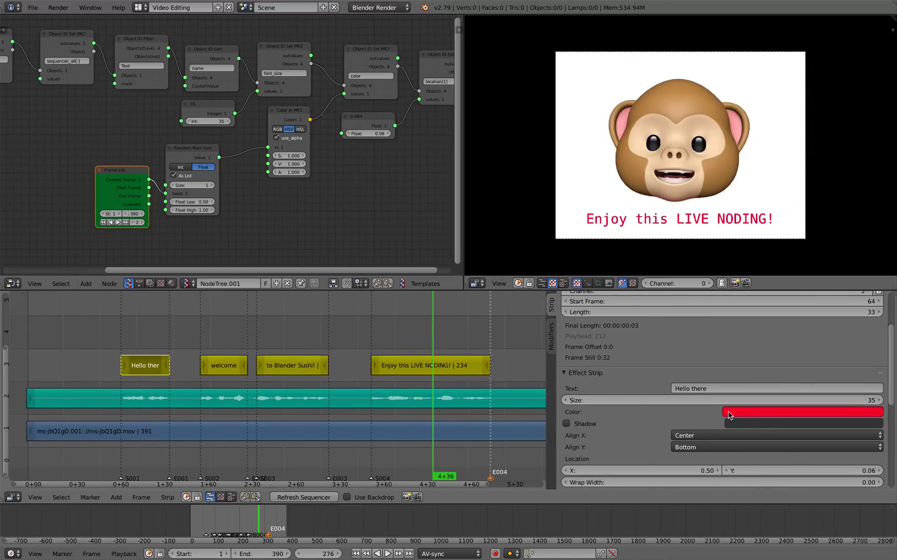
{"action": "right_click", "coordinate": [768, 414]}
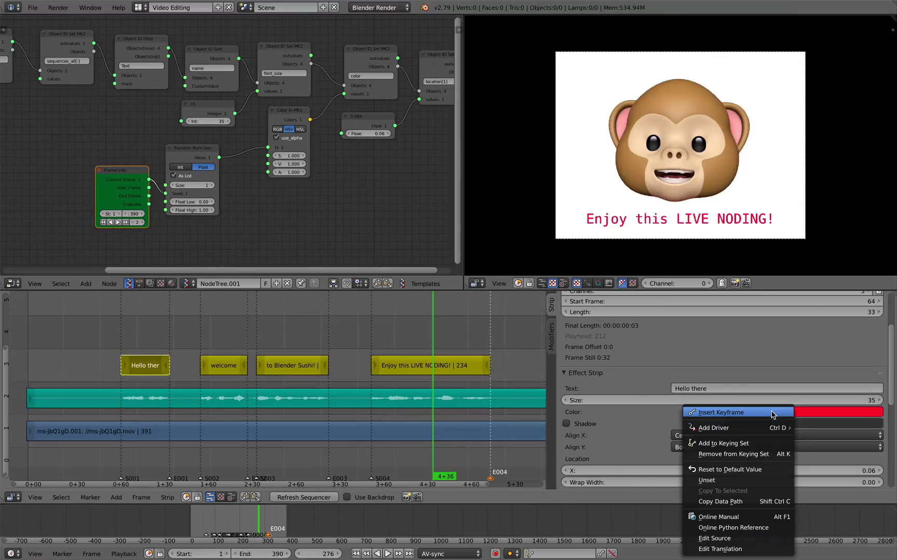
{"action": "left_click", "coordinate": [745, 444]}
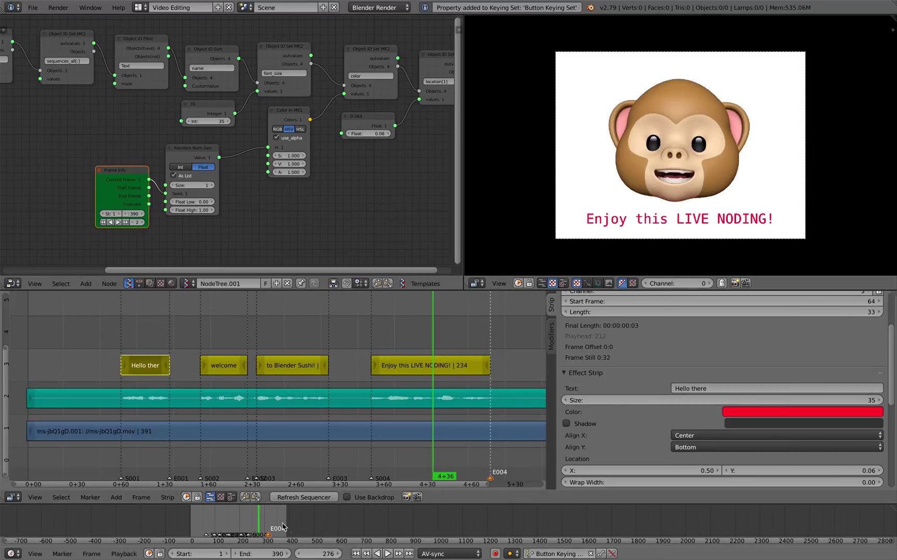
{"action": "middle_click_drag", "start_coordinate": [285, 524], "coordinate": [365, 512]}
{"action": "scroll", "coordinate": [366, 512], "scroll_direction": "up", "scroll_amount": 2}
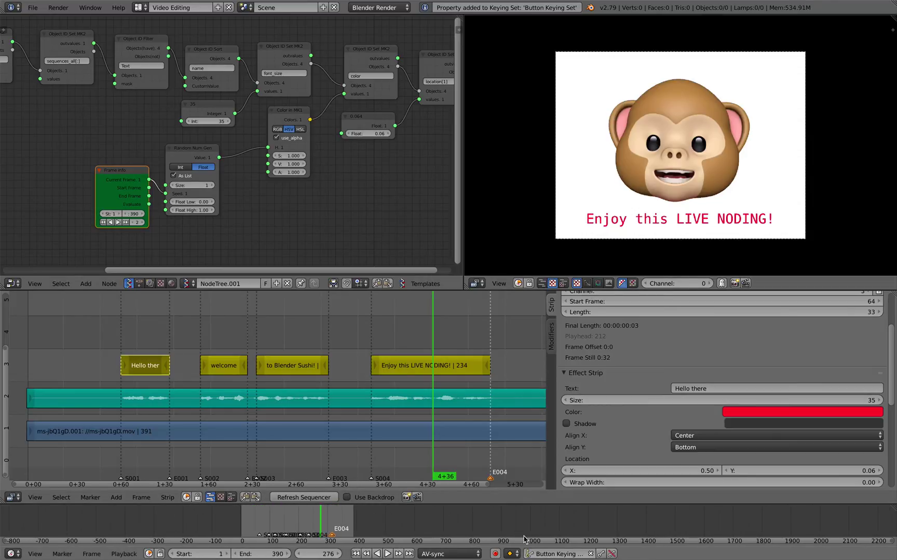
{"action": "left_click", "coordinate": [601, 554]}
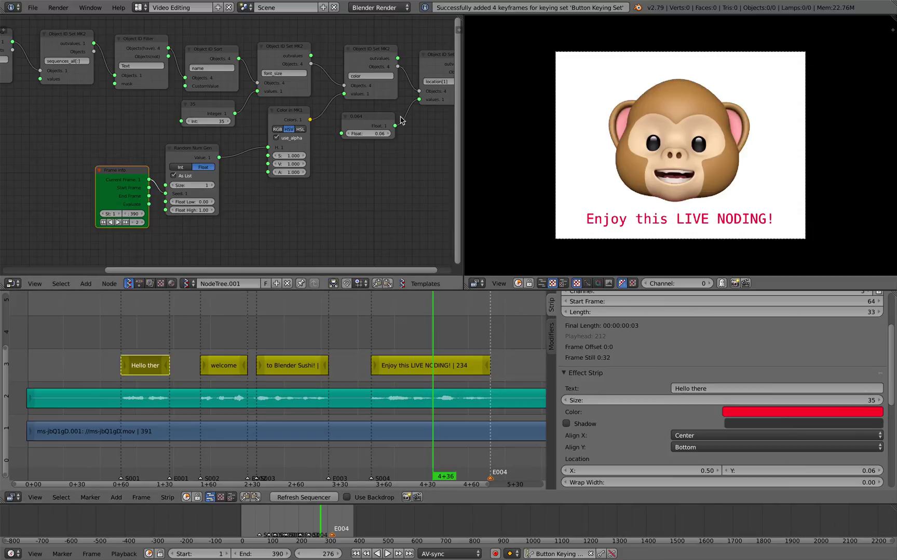
- Expand the Info log and copy the logged bpy.ops.anim.keyframe_insert() line
{"action": "left_click_drag", "start_coordinate": [406, 15], "coordinate": [236, 60]}
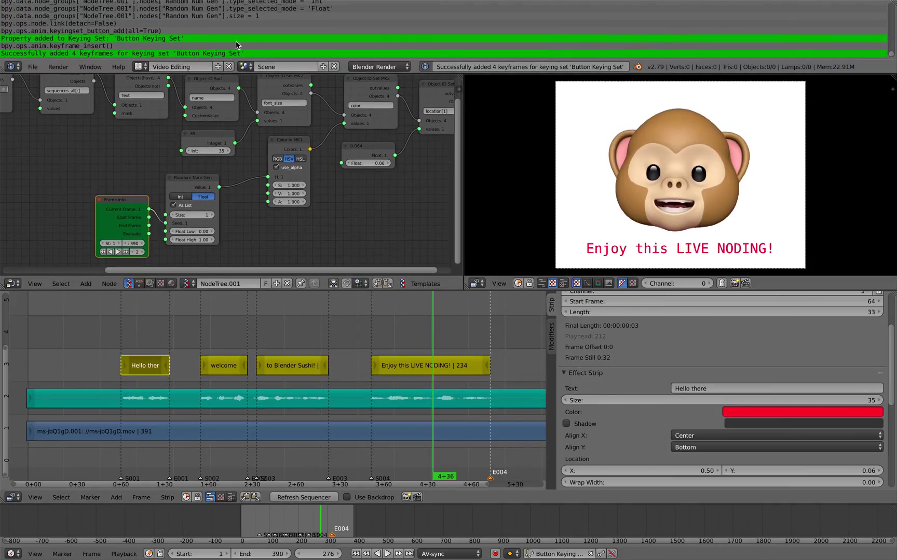
{"action": "left_click", "coordinate": [105, 47]}
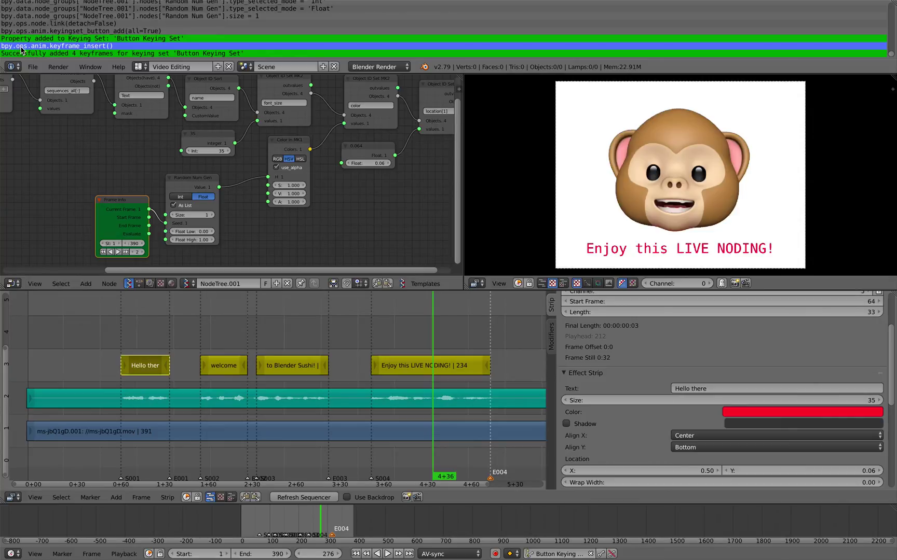
- Switch the node editor to Animation Nodes and create a new node tree
{"action": "scroll", "coordinate": [184, 247], "scroll_direction": "down", "scroll_amount": 2}
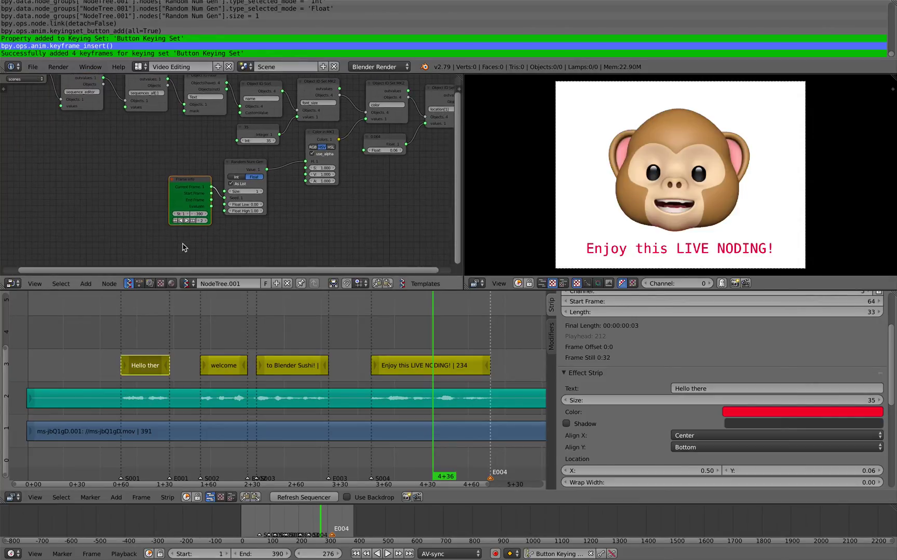
{"action": "left_click", "coordinate": [139, 284]}
{"action": "left_click", "coordinate": [223, 283]}
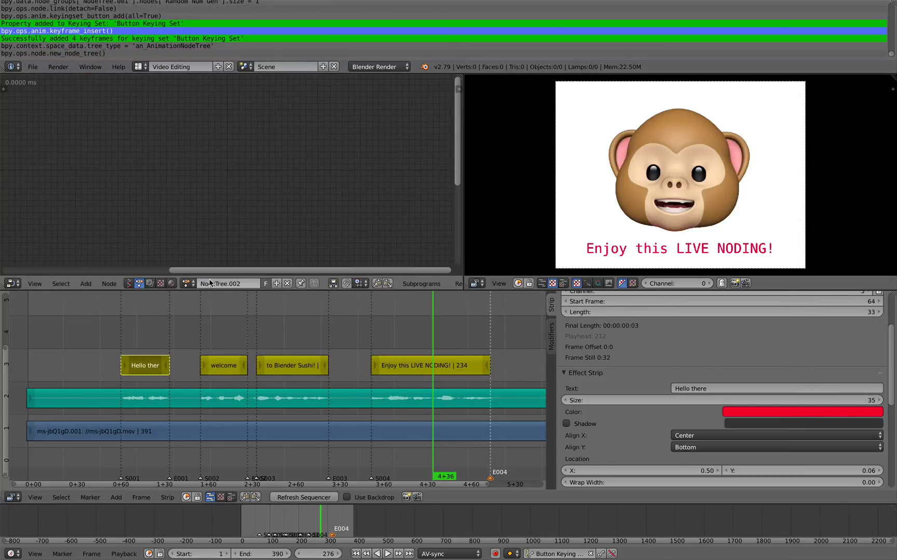
- Set the tree's auto execution to Tree Changed, Frame Changed and Property Changed, with Always turned off
{"action": "left_click", "coordinate": [5, 89]}
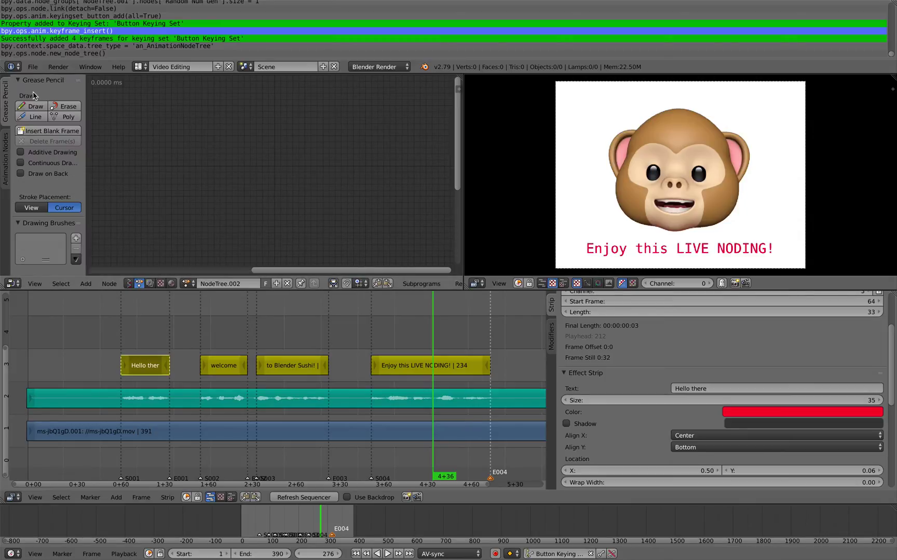
{"action": "left_click", "coordinate": [6, 145]}
{"action": "left_click", "coordinate": [24, 96]}
{"action": "left_click", "coordinate": [29, 108]}
{"action": "left_click", "coordinate": [38, 122]}
{"action": "left_click", "coordinate": [40, 133]}
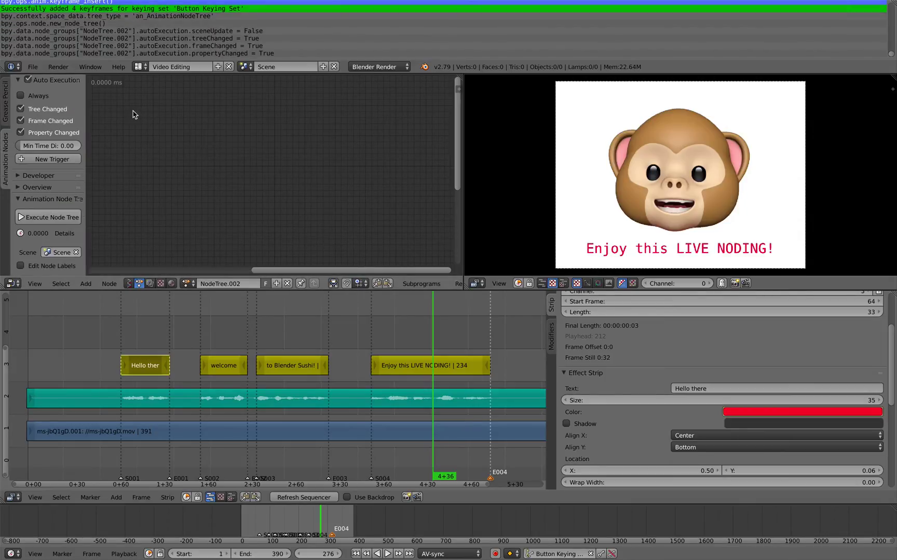
- Add a Script node to the empty Animation Nodes tree and create its My Script text
{"action": "key", "text": "shift+a"}
{"action": "left_click", "coordinate": [155, 115]}
{"action": "type", "text": "scrip"}
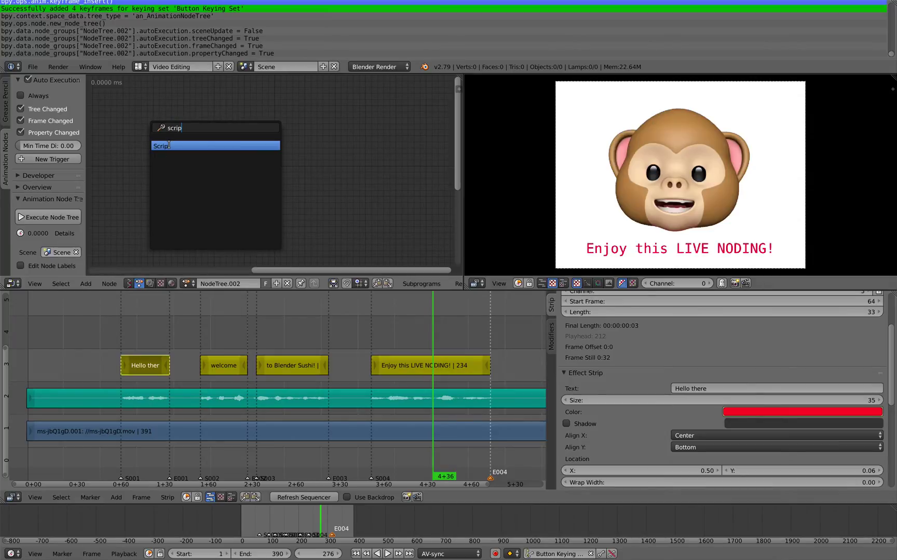
{"action": "left_click", "coordinate": [169, 145]}
{"action": "left_click", "coordinate": [136, 141]}
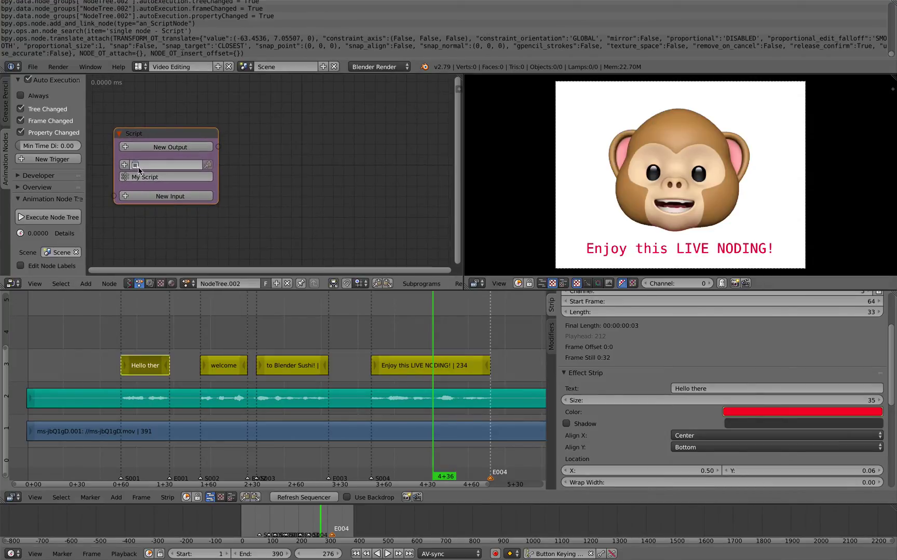
{"action": "left_click", "coordinate": [124, 165]}
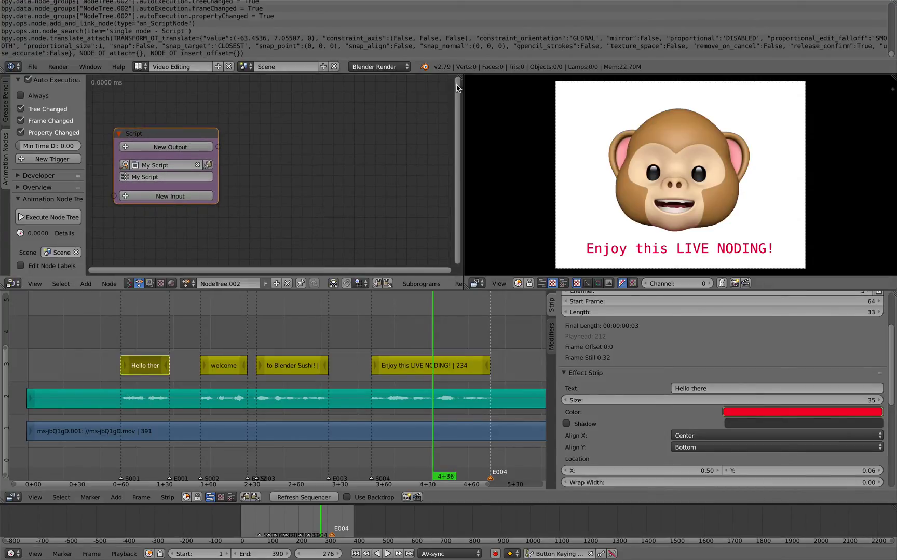
- Split off a Text Editor beside the node tree, open My Script, and paste bpy.ops.anim.keyframe_insert() into it
{"action": "left_click_drag", "start_coordinate": [460, 78], "coordinate": [309, 130]}
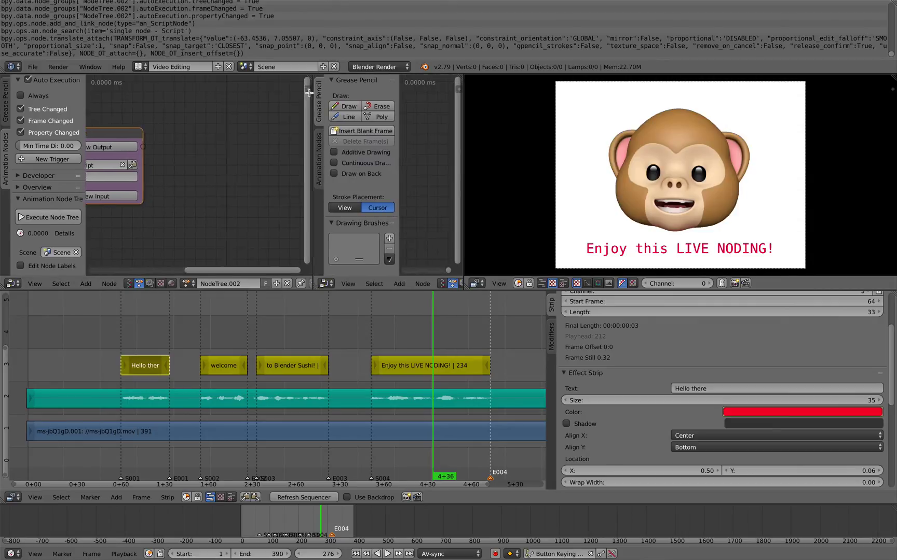
{"action": "left_click", "coordinate": [319, 287]}
{"action": "left_click", "coordinate": [345, 149]}
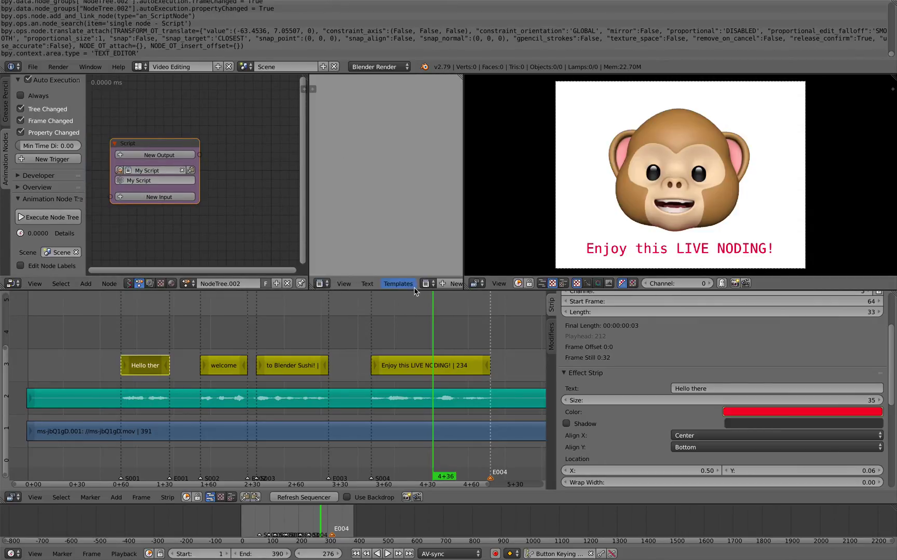
{"action": "left_click", "coordinate": [427, 283]}
{"action": "left_click", "coordinate": [436, 301]}
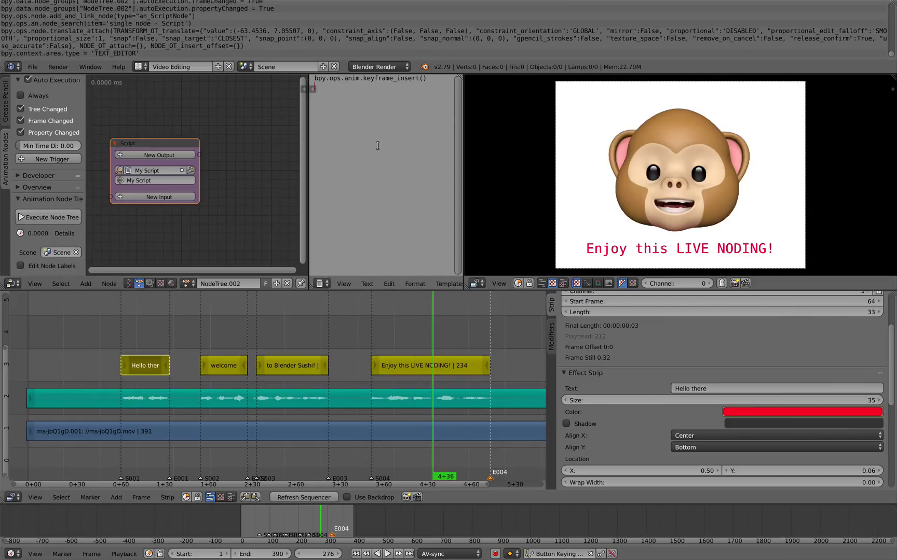
- Add an Invoke Subprogram node for My Script beside the Script node
{"action": "middle_click_drag", "start_coordinate": [202, 128], "coordinate": [160, 122]}
{"action": "key", "text": "shift+a"}
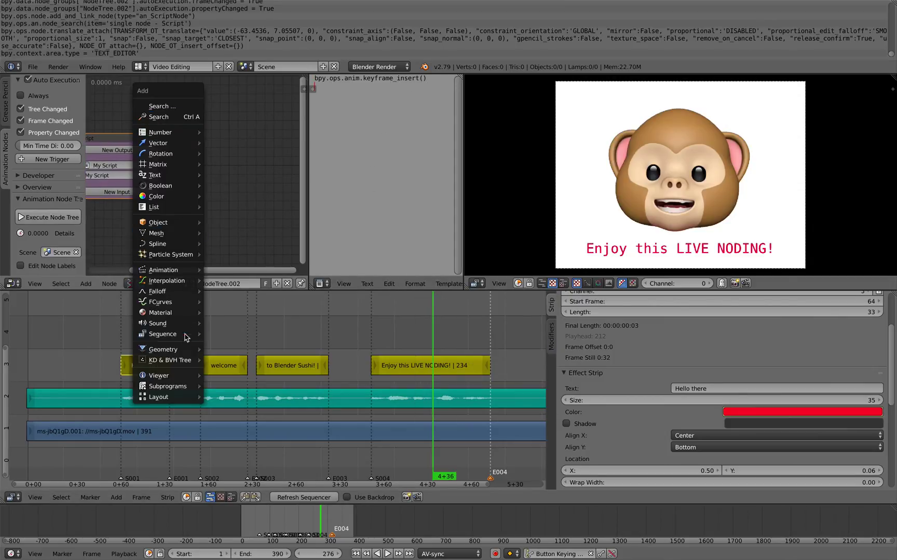
{"action": "mouse_move", "coordinate": [184, 386]}
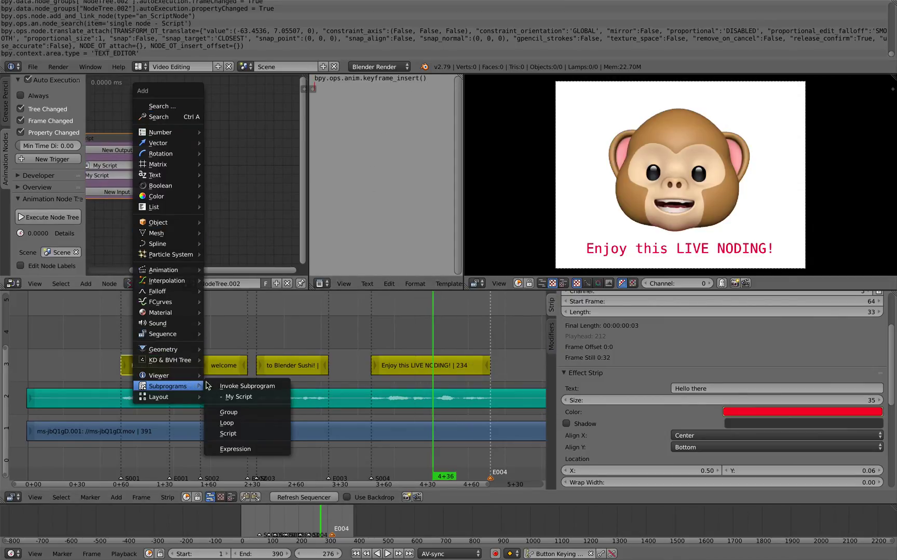
{"action": "left_click", "coordinate": [241, 394]}
{"action": "left_click", "coordinate": [222, 150]}
{"action": "middle_click_drag", "start_coordinate": [232, 141], "coordinate": [206, 144]}
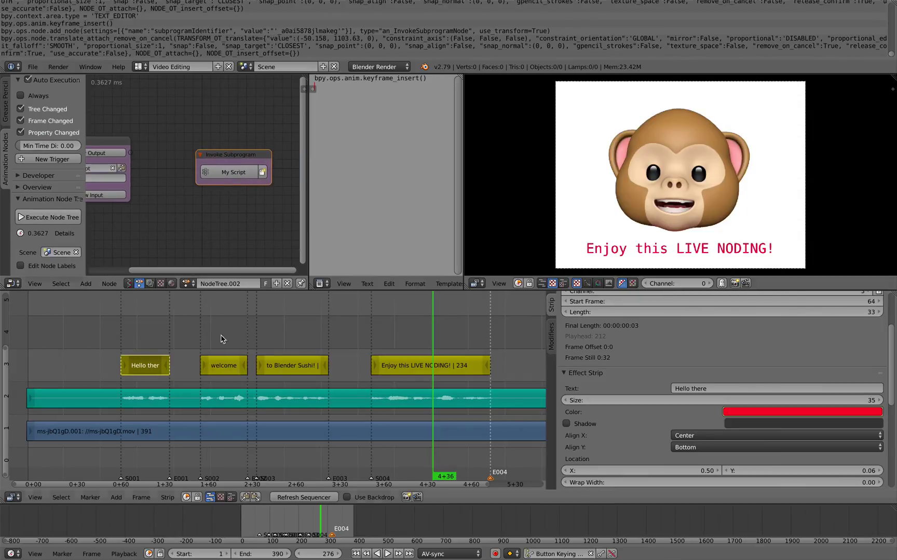
- Scrub the sequence to frame 189 to trigger the script, and change the node editor to a Graph Editor
{"action": "left_click_drag", "start_coordinate": [178, 336], "coordinate": [294, 327]}
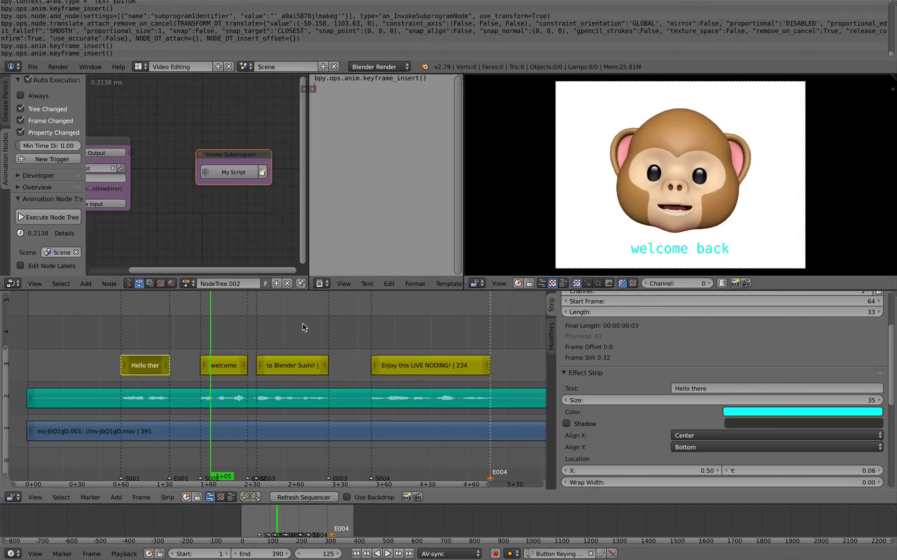
{"action": "left_click", "coordinate": [305, 328]}
{"action": "left_click", "coordinate": [12, 283]}
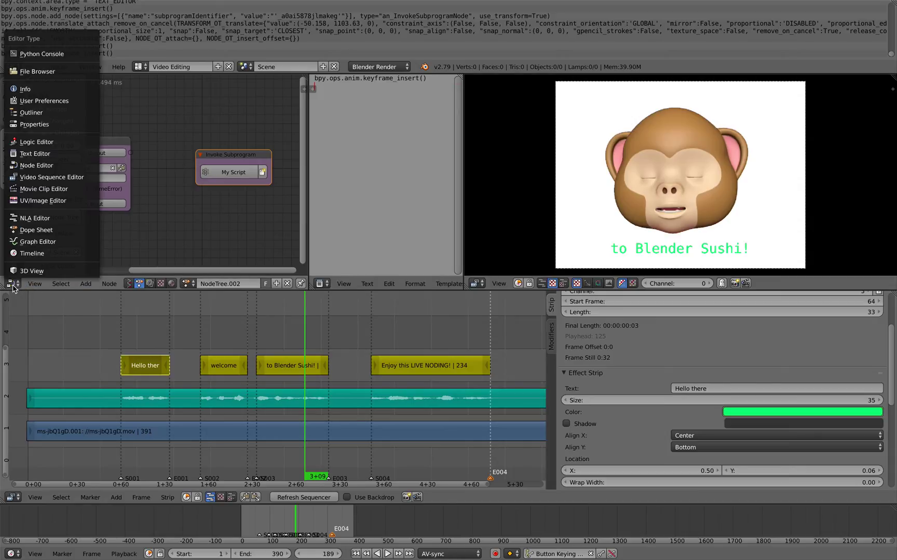
{"action": "left_click", "coordinate": [54, 242]}
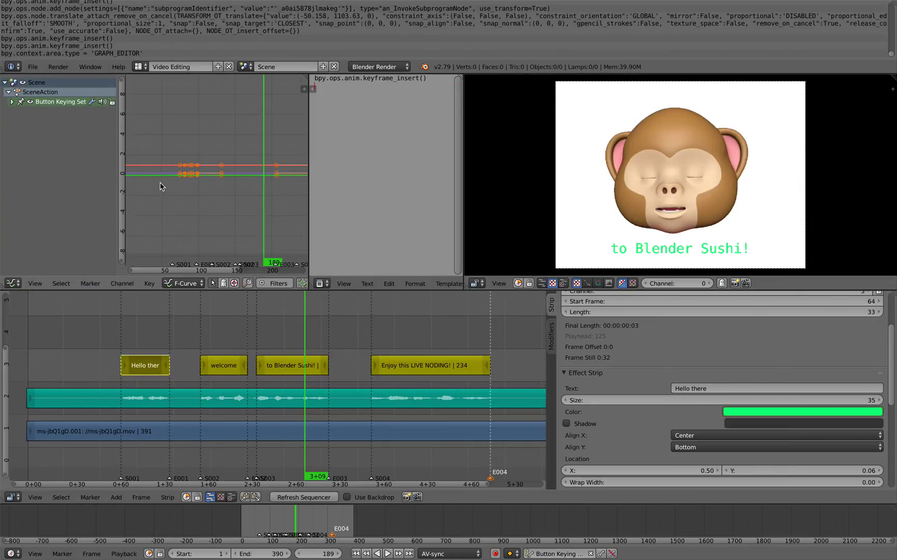
{"action": "scroll", "coordinate": [161, 184], "scroll_direction": "down", "scroll_amount": 2}
- Scrub and play the sequence to record color keyframes on every frame, then stop playback
{"action": "left_click_drag", "start_coordinate": [213, 330], "coordinate": [308, 329]}
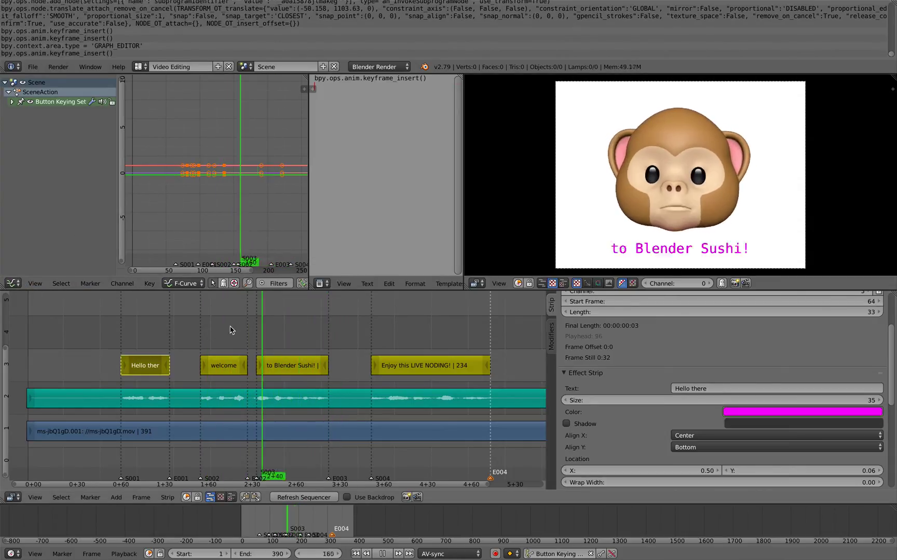
{"action": "scroll", "coordinate": [215, 330], "scroll_direction": "down", "scroll_amount": 3}
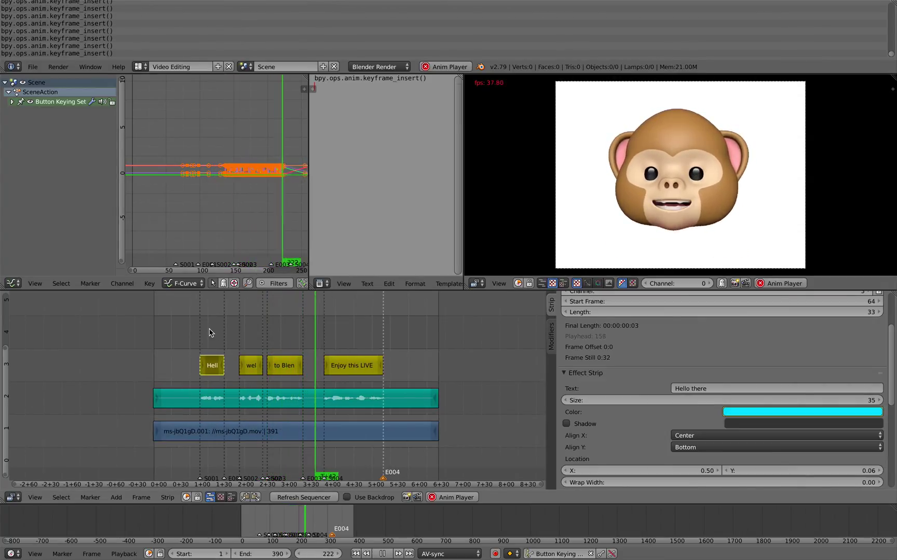
{"action": "key", "text": "Escape"}
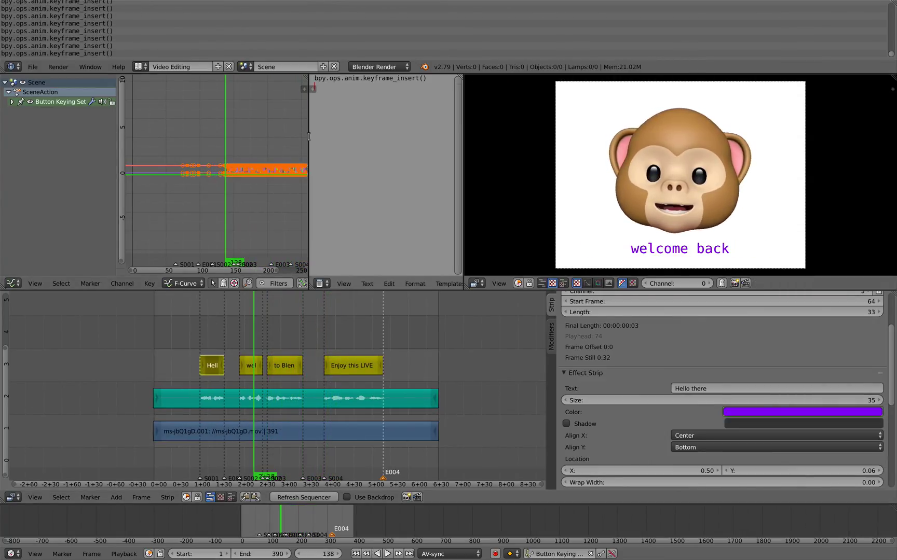
- Merge the Text Editor area into the Graph Editor and fit all keyframed color curves in view
{"action": "left_click_drag", "start_coordinate": [309, 137], "coordinate": [410, 99]}
{"action": "scroll", "coordinate": [310, 136], "scroll_direction": "up", "scroll_amount": 2}
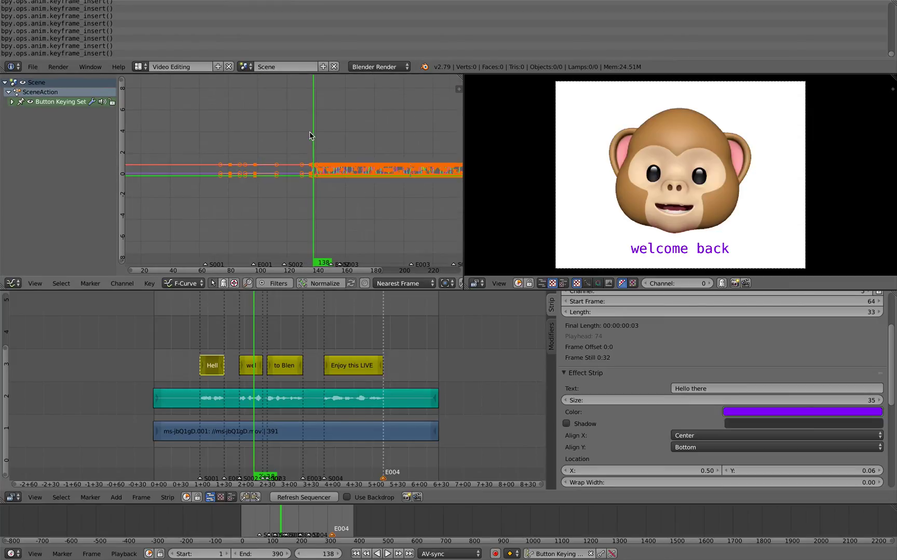
{"action": "key", "text": "Home"}
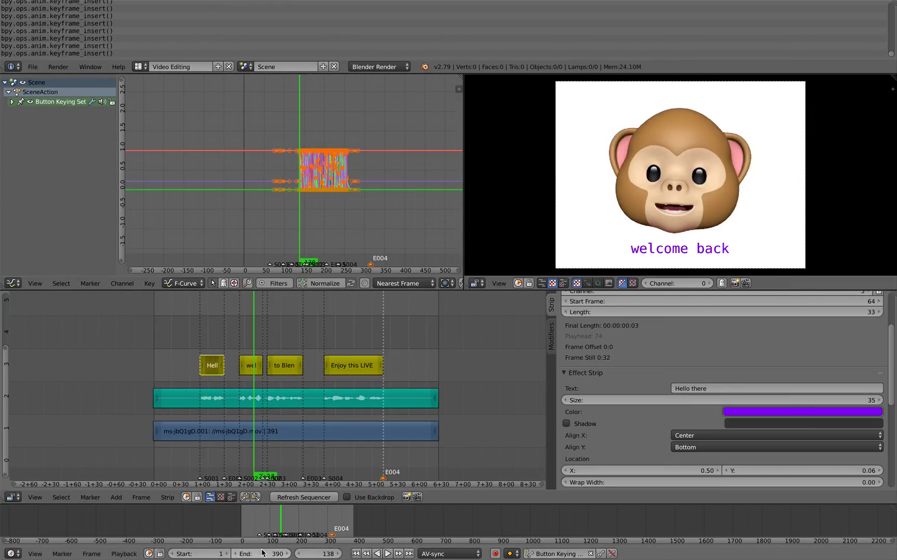
- Play the sequence from frame 0 to record color keyframes over its full length, then stop playback and inspect the curves
{"action": "left_click", "coordinate": [150, 359]}
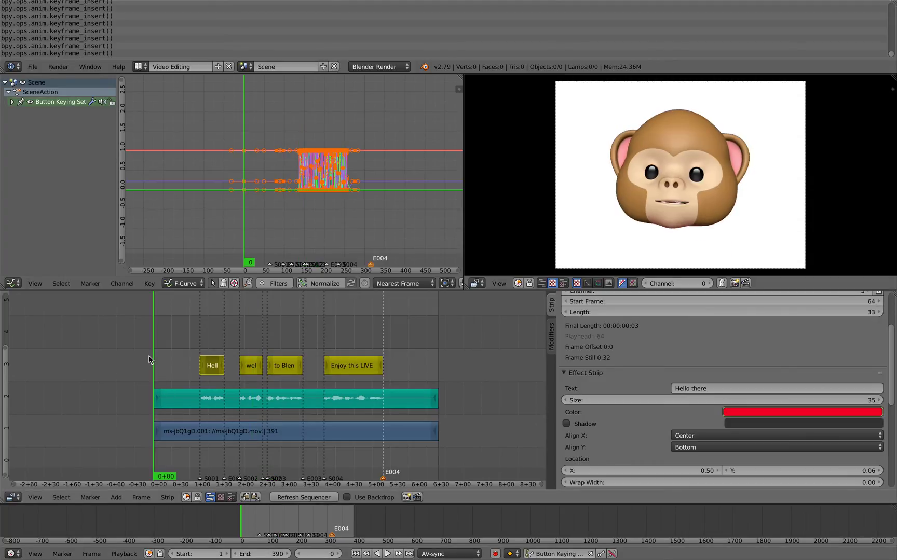
{"action": "key", "text": "alt+a"}
{"action": "scroll", "coordinate": [292, 189], "scroll_direction": "up", "scroll_amount": 4}
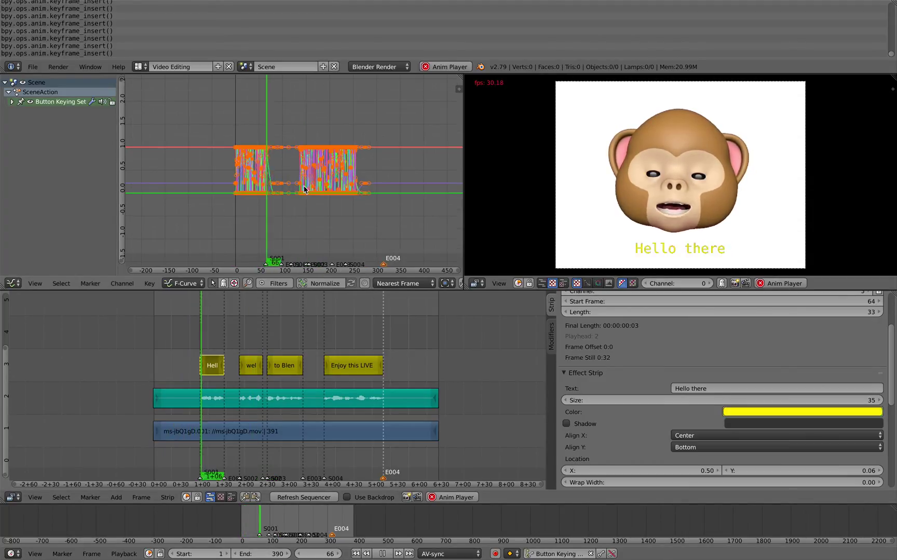
{"action": "scroll", "coordinate": [304, 152], "scroll_direction": "down", "scroll_amount": 4}
{"action": "middle_click_drag", "start_coordinate": [391, 162], "coordinate": [277, 161]}
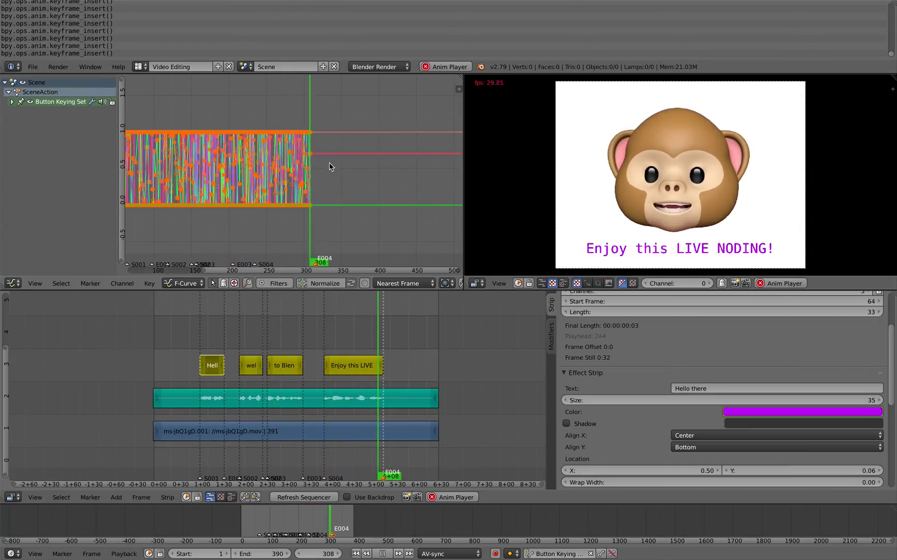
{"action": "scroll", "coordinate": [338, 170], "scroll_direction": "down", "scroll_amount": 3}
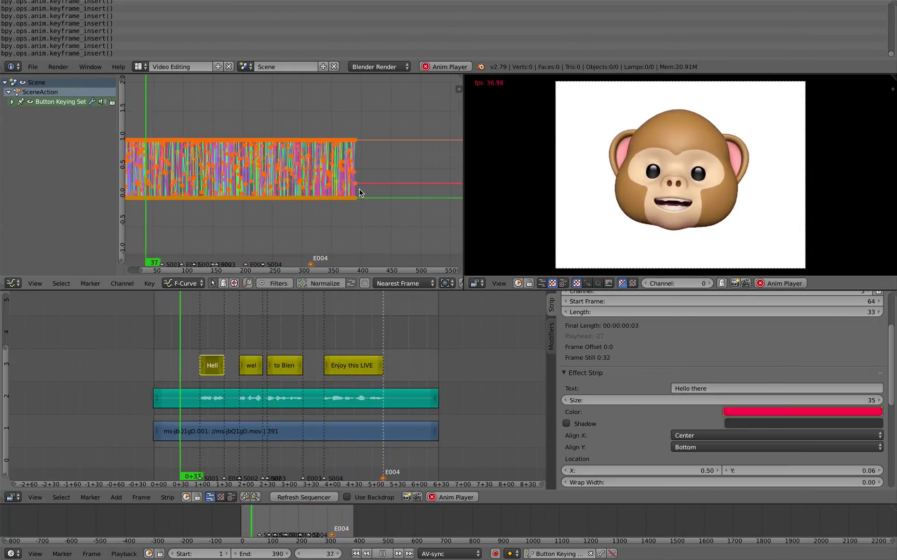
{"action": "key", "text": "Escape"}
{"action": "scroll", "coordinate": [357, 191], "scroll_direction": "down", "scroll_amount": 1}
{"action": "middle_click_drag", "start_coordinate": [268, 168], "coordinate": [327, 170]}
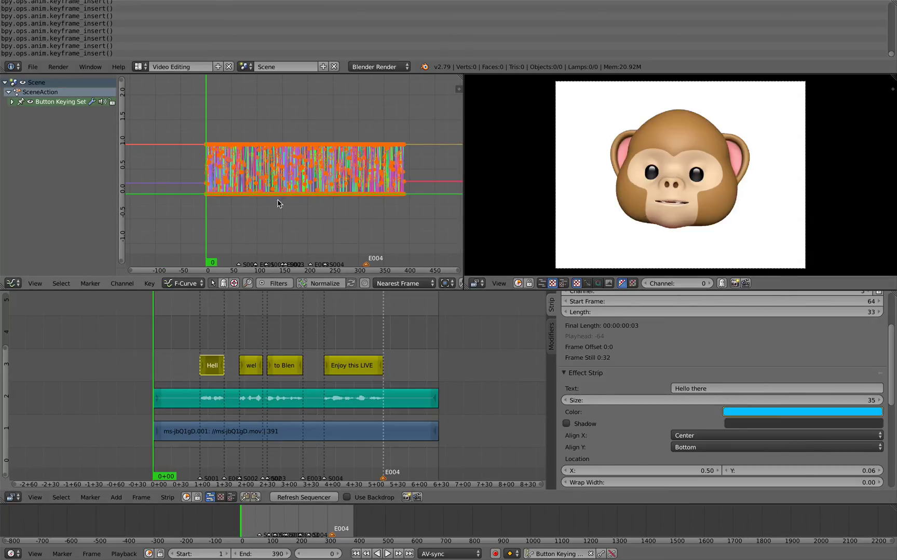
- Change the Graph Editor to a Node Editor and save the animoji_subtitling file under the next incremented number on the Desktop
{"action": "left_click", "coordinate": [14, 283]}
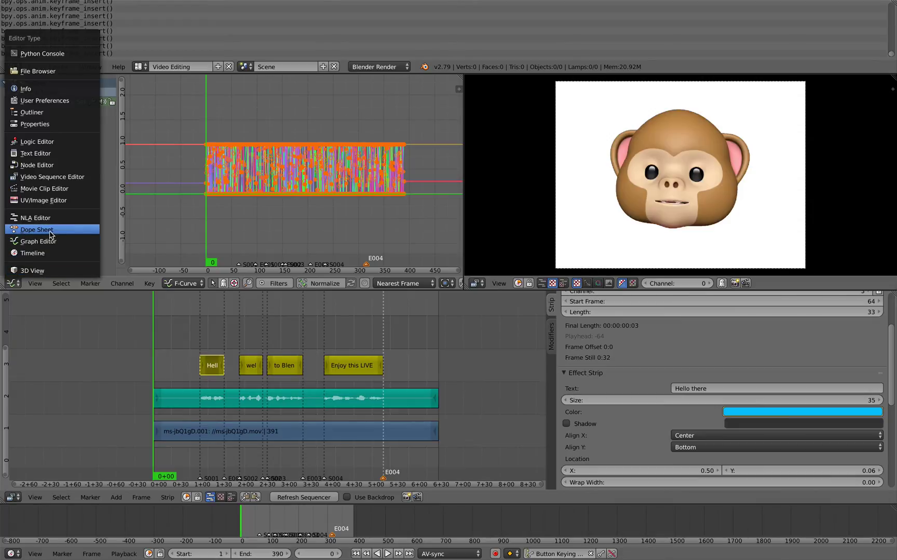
{"action": "left_click", "coordinate": [55, 166]}
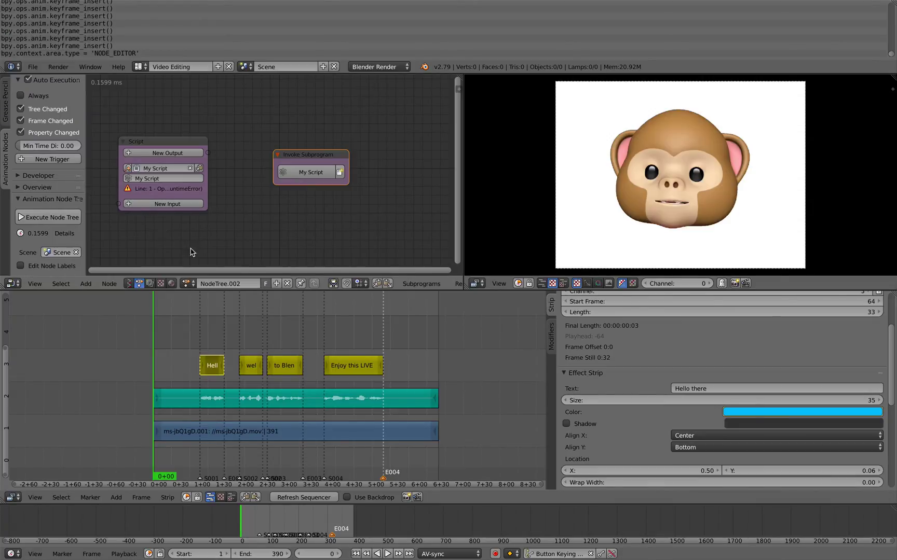
{"action": "middle_click_drag", "start_coordinate": [226, 229], "coordinate": [227, 231]}
{"action": "key", "text": "super+s"}
{"action": "left_click", "coordinate": [228, 235]}
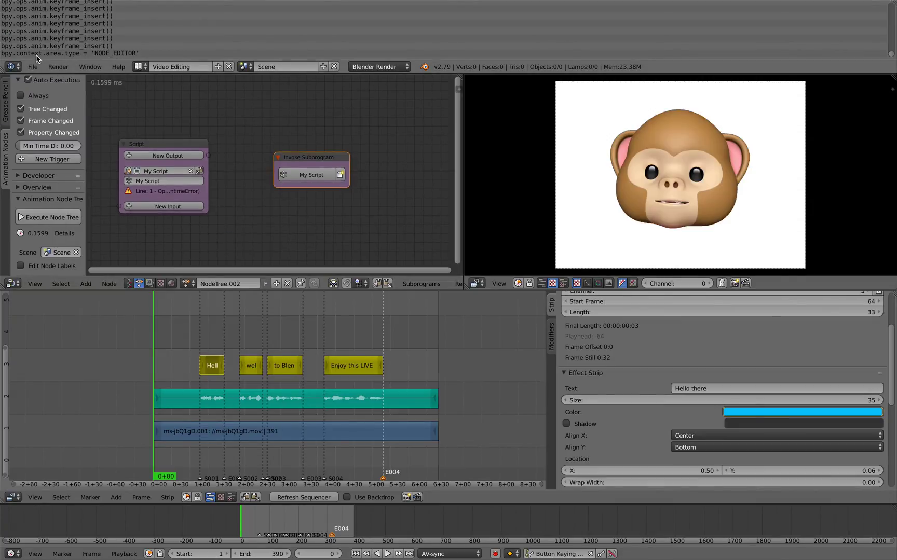
{"action": "left_click", "coordinate": [34, 65]}
{"action": "left_click", "coordinate": [57, 158]}
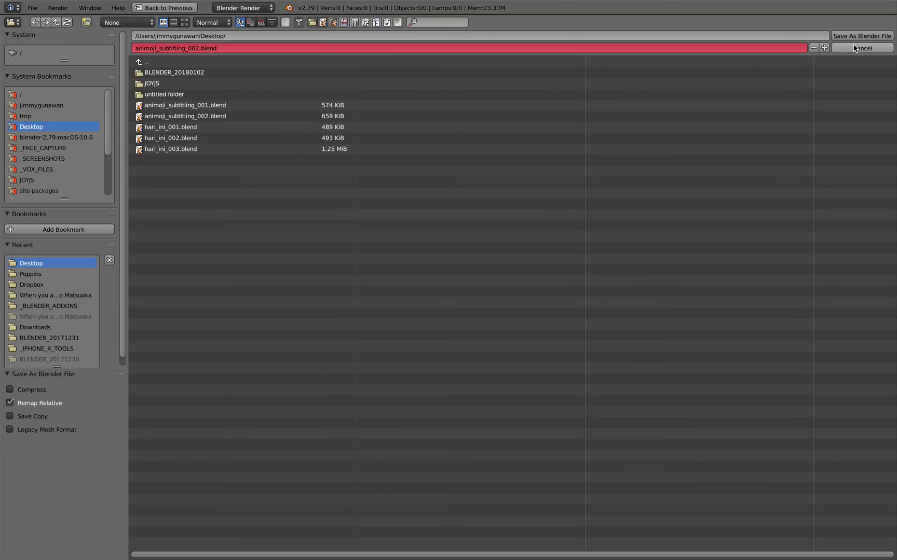
{"action": "left_click", "coordinate": [824, 48]}
{"action": "left_click", "coordinate": [861, 35]}
- Delete the Script and Invoke Subprogram nodes from the Animation Nodes tree NodeTree.002
{"action": "key", "text": "a"}
{"action": "key", "text": "a"}
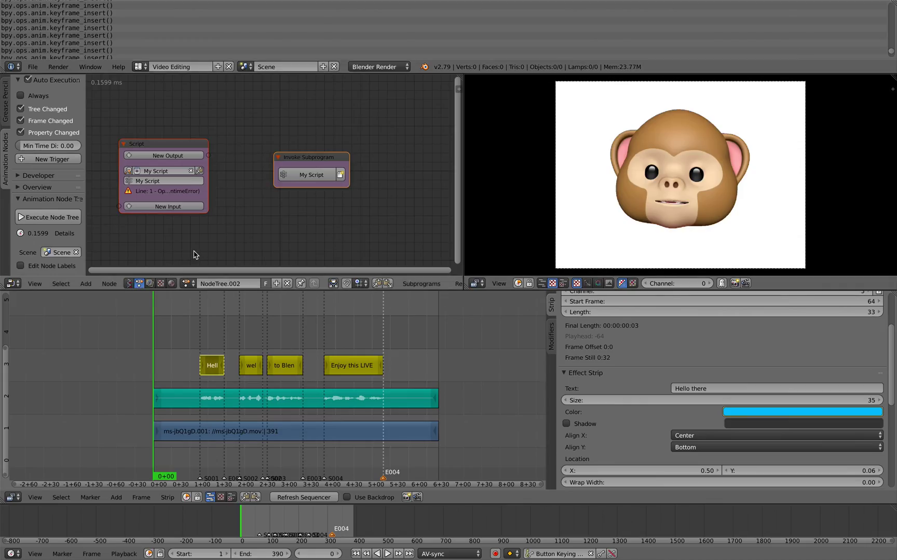
{"action": "key", "text": "x"}
- Switch to the Sverchok node trees, check NodeTree, and delete all nodes in NodeTree.001
{"action": "left_click", "coordinate": [128, 283]}
{"action": "left_click", "coordinate": [188, 283]}
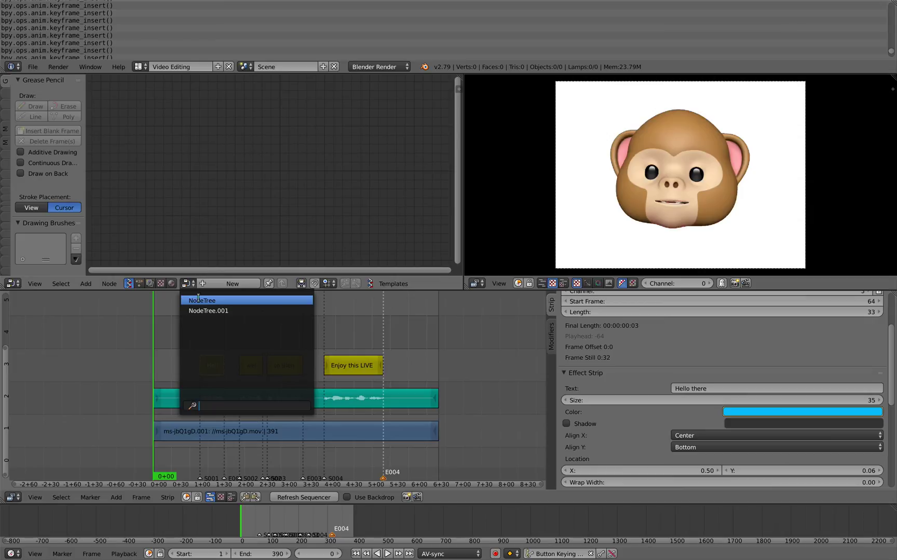
{"action": "left_click", "coordinate": [200, 301]}
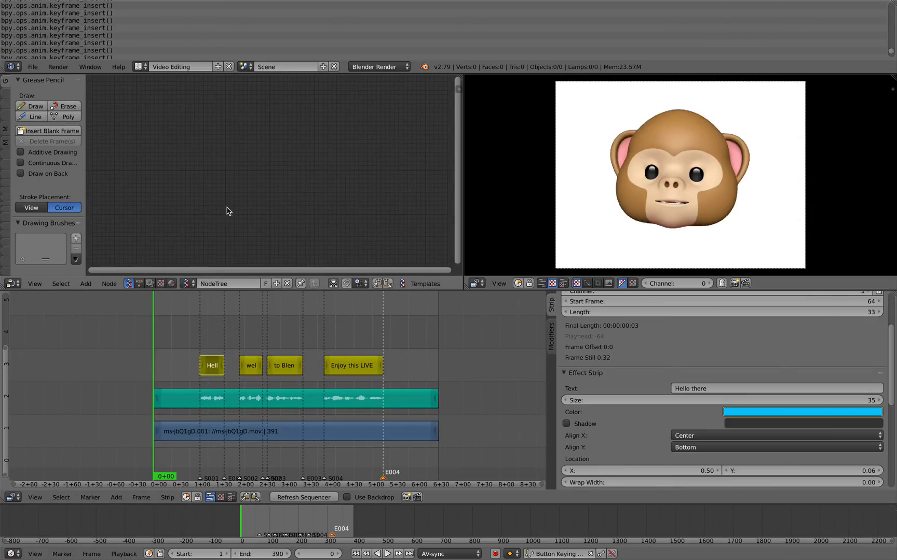
{"action": "left_click", "coordinate": [191, 283]}
{"action": "left_click", "coordinate": [207, 311]}
{"action": "scroll", "coordinate": [230, 241], "scroll_direction": "down", "scroll_amount": 2}
{"action": "key", "text": "a"}
{"action": "key", "text": "a"}
{"action": "key", "text": "x"}
- Scrub through the Hello there strip and play the sequence to check the baked text colors without nodes
{"action": "left_click_drag", "start_coordinate": [196, 361], "coordinate": [225, 322]}
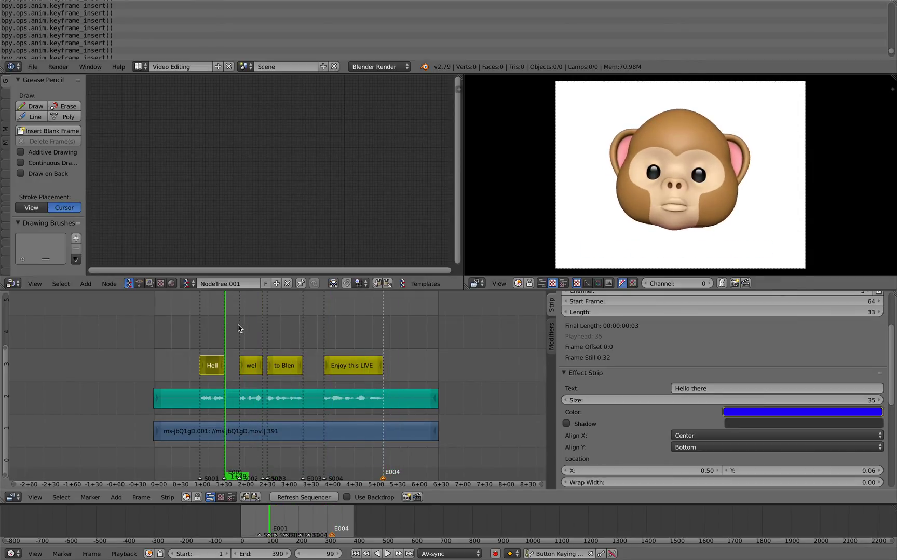
{"action": "key", "text": "alt+a"}
{"action": "key", "text": "Escape"}
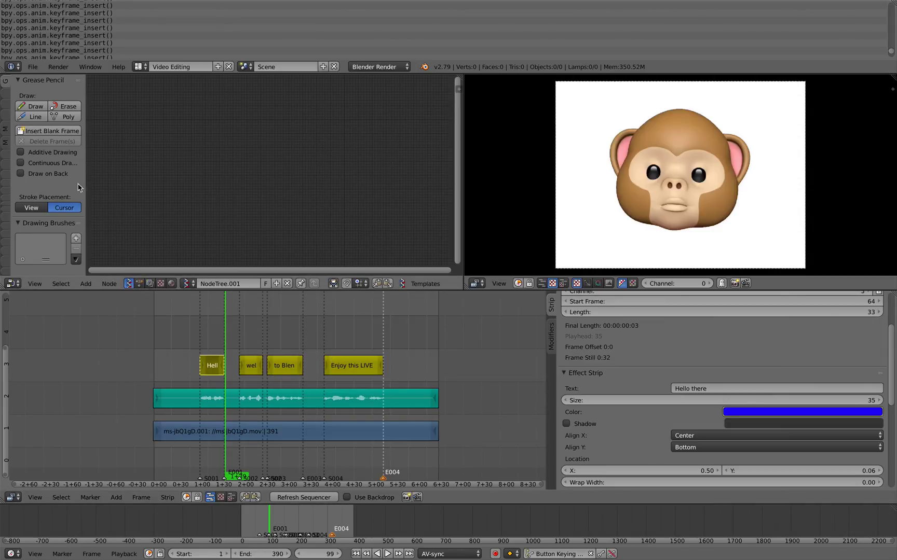
- Switch to the Animation screen layout and expand the Button Keying Set in the Dope Sheet to show its color channels
{"action": "left_click", "coordinate": [138, 66]}
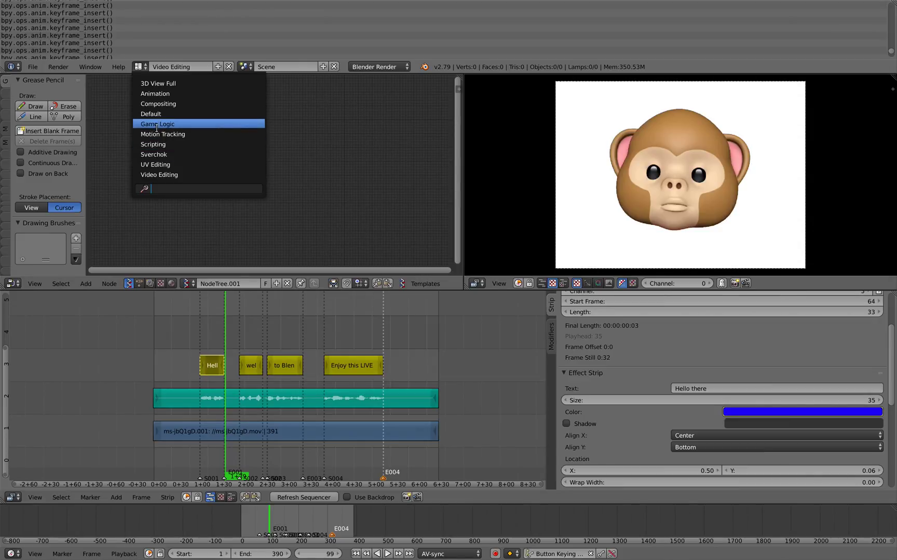
{"action": "left_click", "coordinate": [155, 94]}
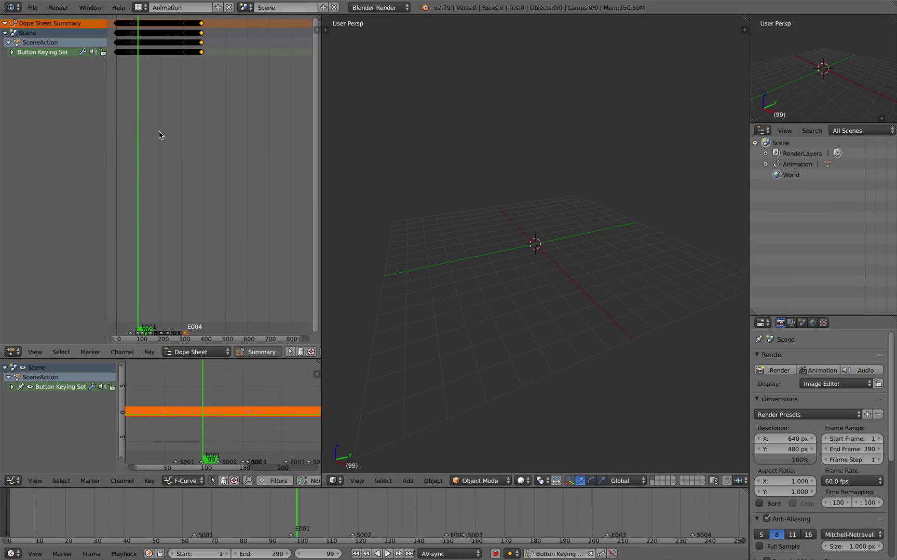
{"action": "scroll", "coordinate": [174, 133], "scroll_direction": "up", "scroll_amount": 8}
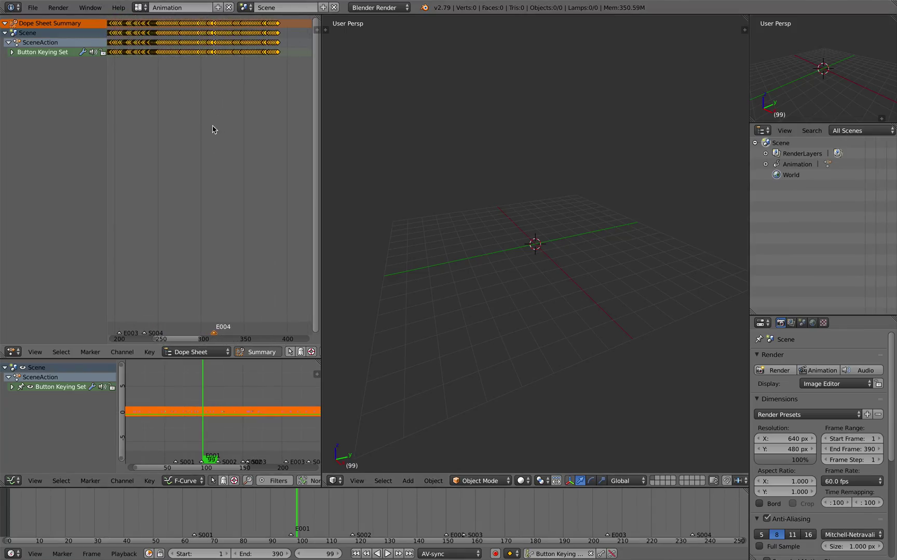
{"action": "scroll", "coordinate": [168, 121], "scroll_direction": "down", "scroll_amount": 2}
{"action": "left_click", "coordinate": [11, 52]}
{"action": "scroll", "coordinate": [146, 332], "scroll_direction": "down", "scroll_amount": 3}
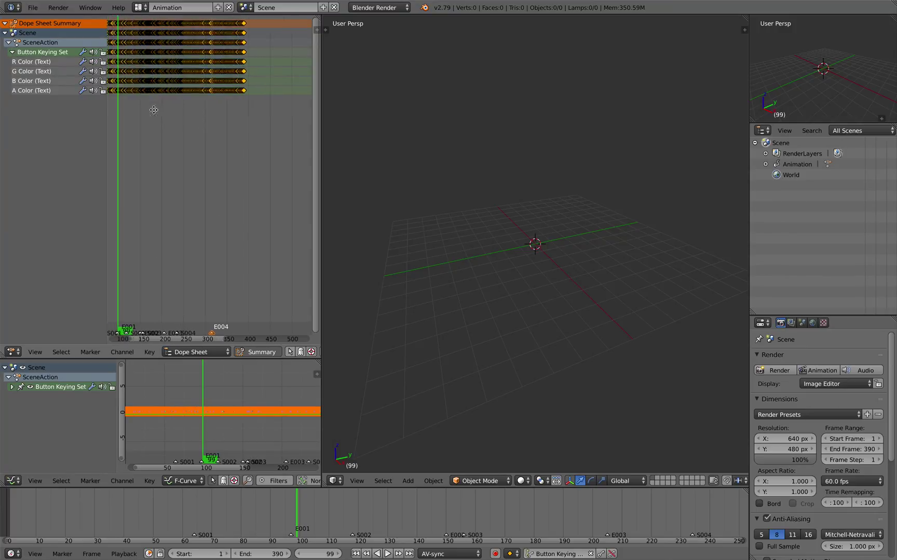
- Widen the Dope Sheet area and change it to a Graph Editor with all keyframed color curves fitted in view
{"action": "left_click", "coordinate": [171, 352]}
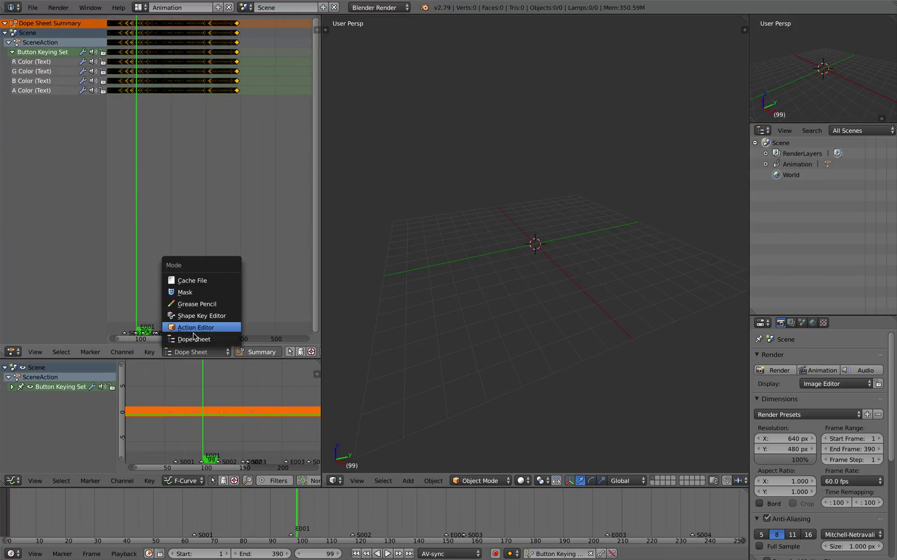
{"action": "left_click_drag", "start_coordinate": [320, 221], "coordinate": [409, 222]}
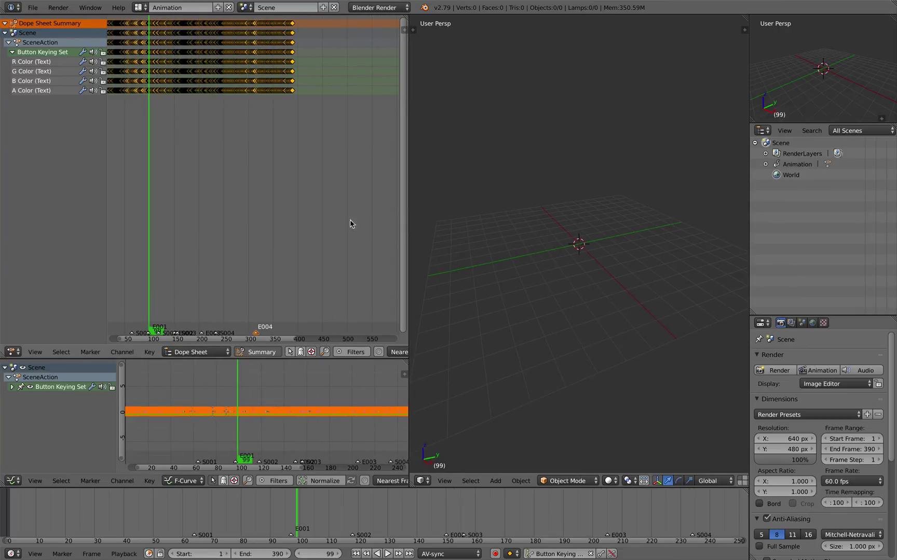
{"action": "key", "text": "Home"}
{"action": "left_click", "coordinate": [185, 352]}
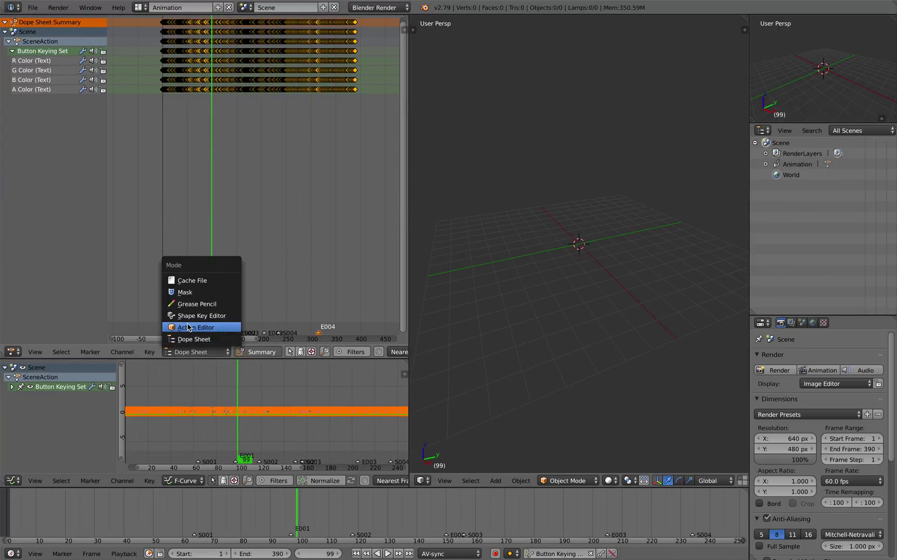
{"action": "left_click", "coordinate": [15, 353]}
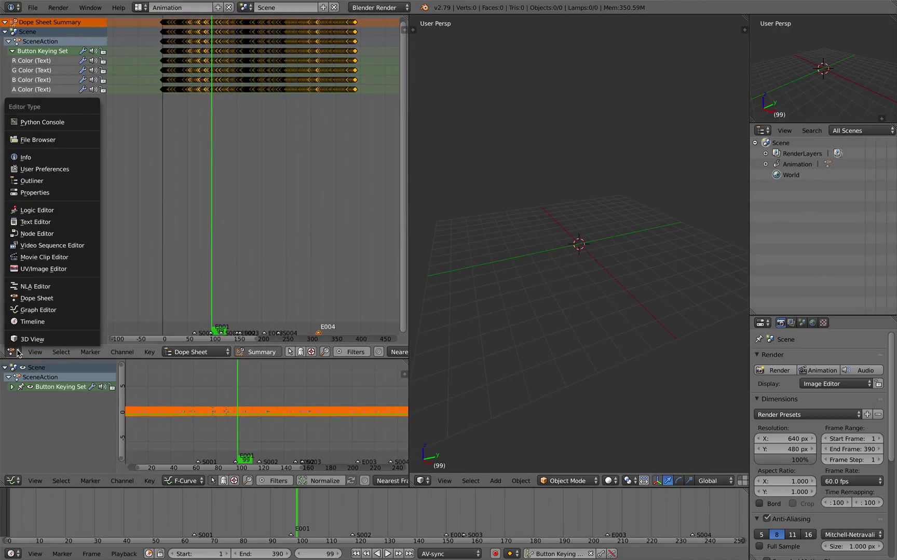
{"action": "left_click", "coordinate": [46, 310]}
{"action": "key", "text": "Home"}
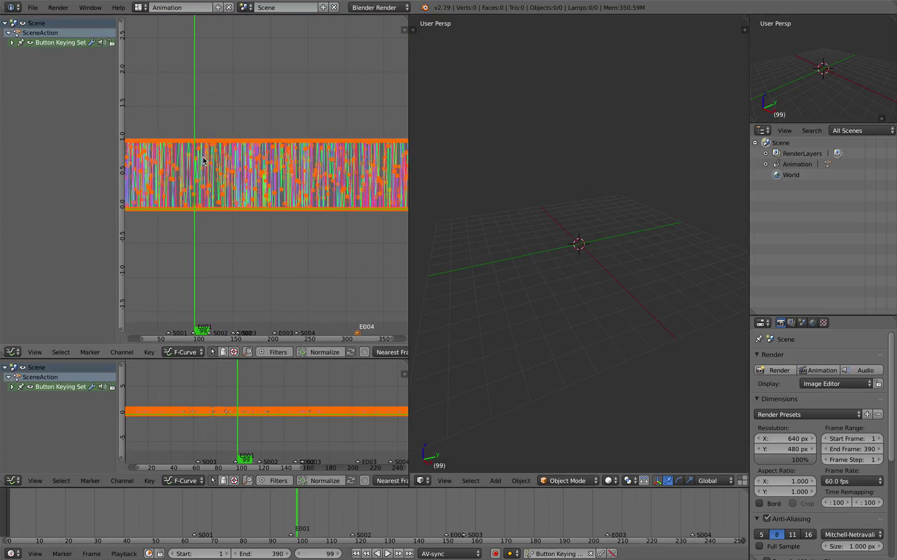
- Scrub to frame 84, expand the Button Keying Set's color curves, and widen the Graph Editor to examine them
{"action": "middle_click_drag", "start_coordinate": [203, 161], "coordinate": [294, 181]}
{"action": "scroll", "coordinate": [229, 152], "scroll_direction": "down", "scroll_amount": 3}
{"action": "scroll", "coordinate": [229, 152], "scroll_direction": "up", "scroll_amount": 4}
{"action": "left_click_drag", "start_coordinate": [234, 133], "coordinate": [258, 137]}
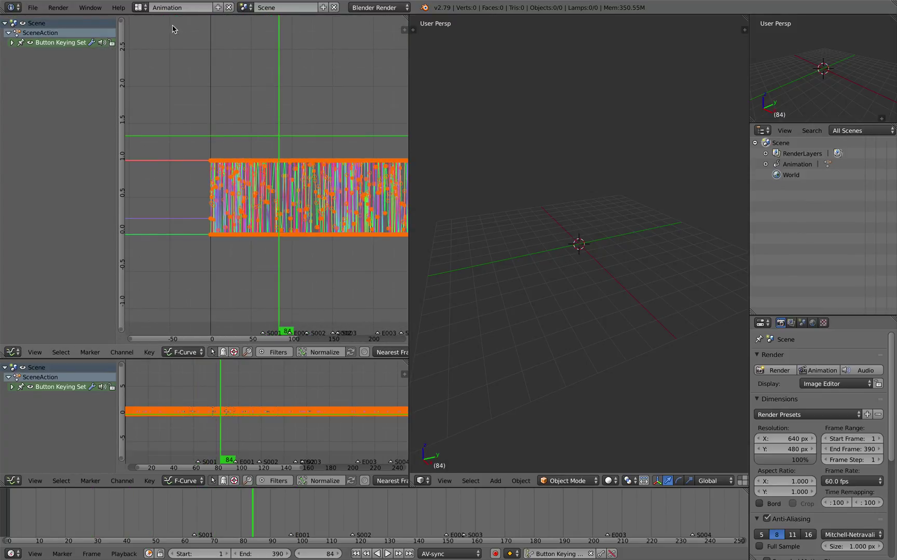
{"action": "left_click", "coordinate": [140, 7]}
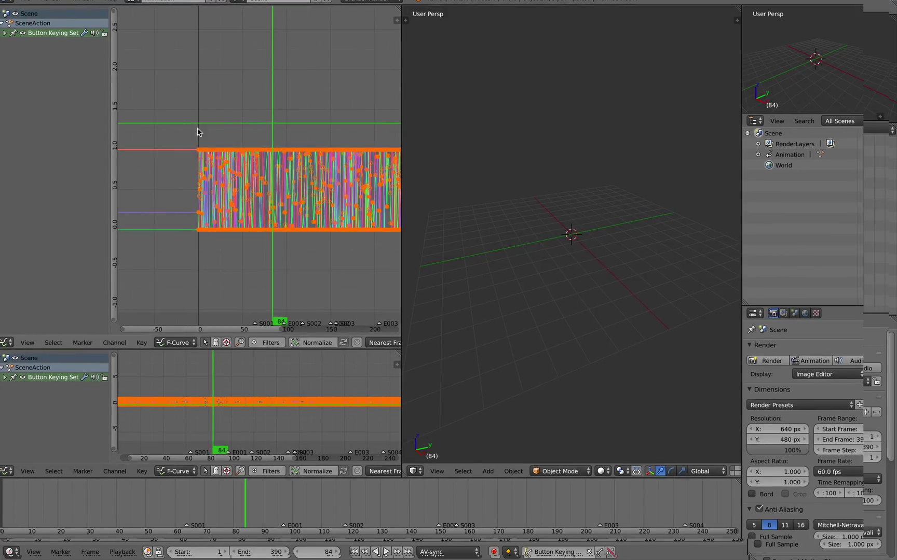
{"action": "left_click", "coordinate": [4, 33]}
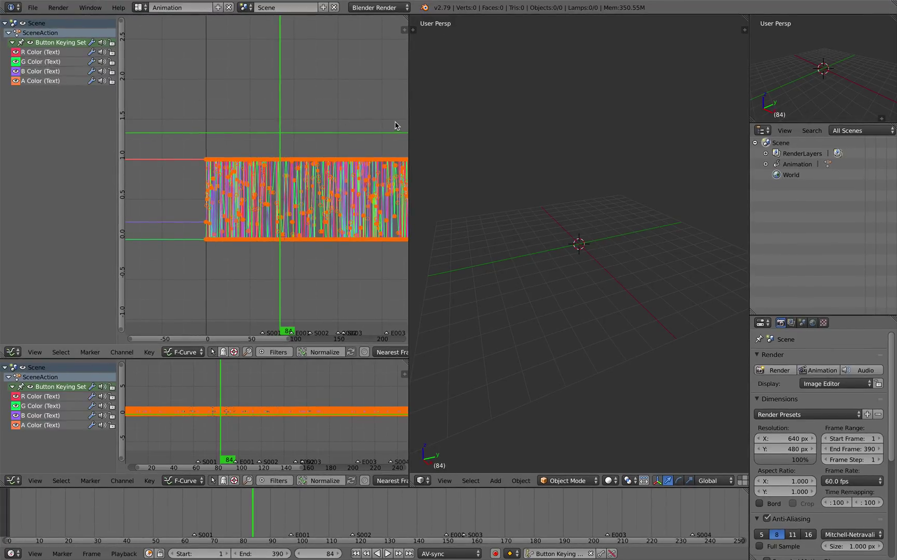
{"action": "left_click_drag", "start_coordinate": [409, 125], "coordinate": [545, 125]}
- Return to the Video Editing layout, play the sequence to review the colored subtitles, and scrub back to frame 48
{"action": "left_click", "coordinate": [156, 7]}
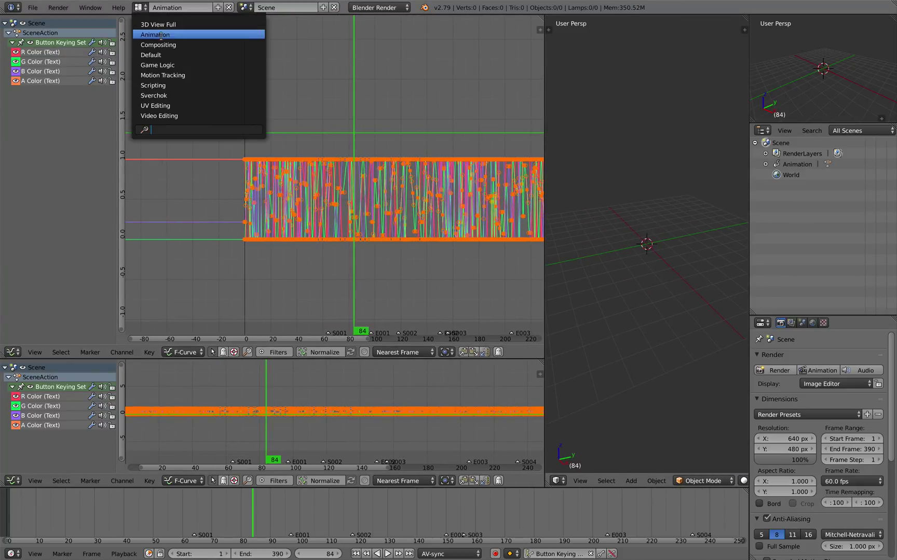
{"action": "left_click", "coordinate": [166, 116]}
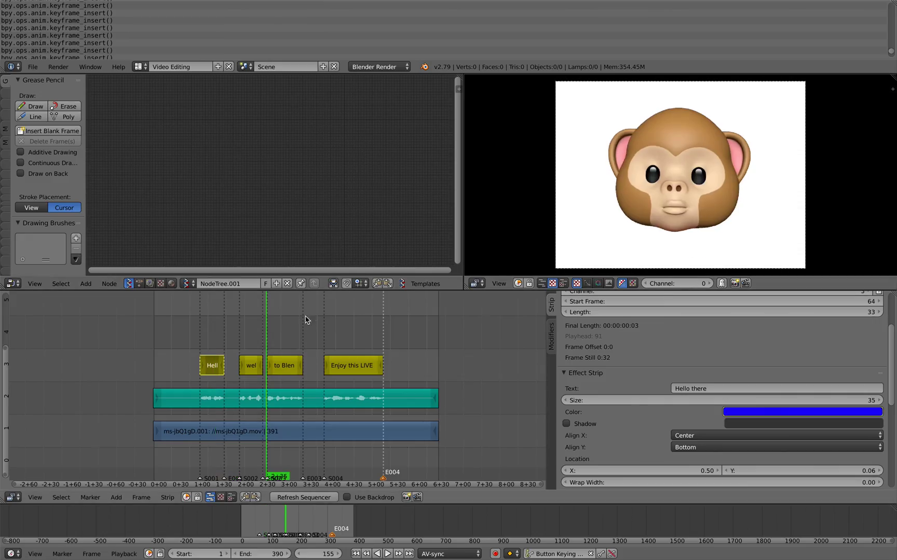
{"action": "key", "text": "alt+a"}
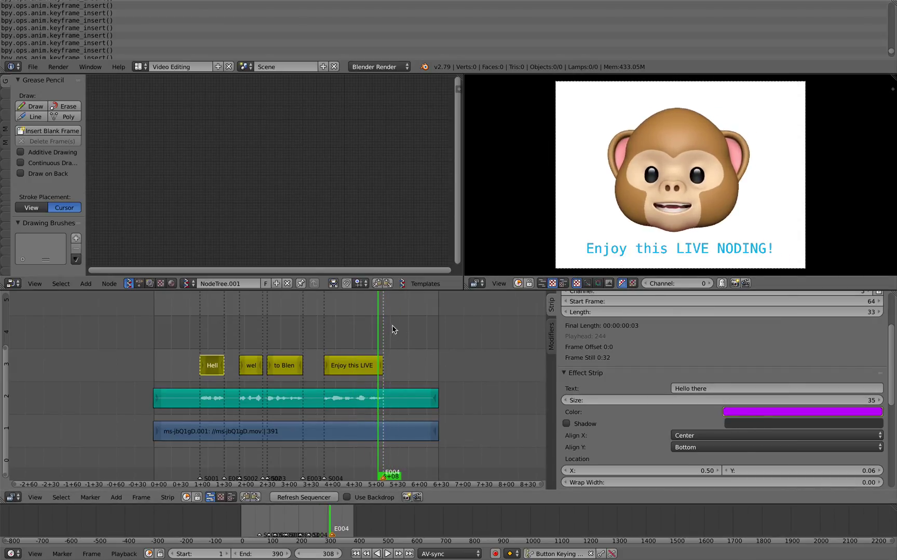
{"action": "mouse_move", "coordinate": [392, 328]}
{"action": "left_mouse_down"}
{"action": "mouse_move", "coordinate": [190, 324]}
{"action": "mouse_move", "coordinate": [381, 330]}
{"action": "mouse_move", "coordinate": [198, 335]}
{"action": "mouse_move", "coordinate": [391, 337]}
{"action": "left_mouse_up"}
{"action": "left_click_drag", "start_coordinate": [336, 350], "coordinate": [188, 341]}
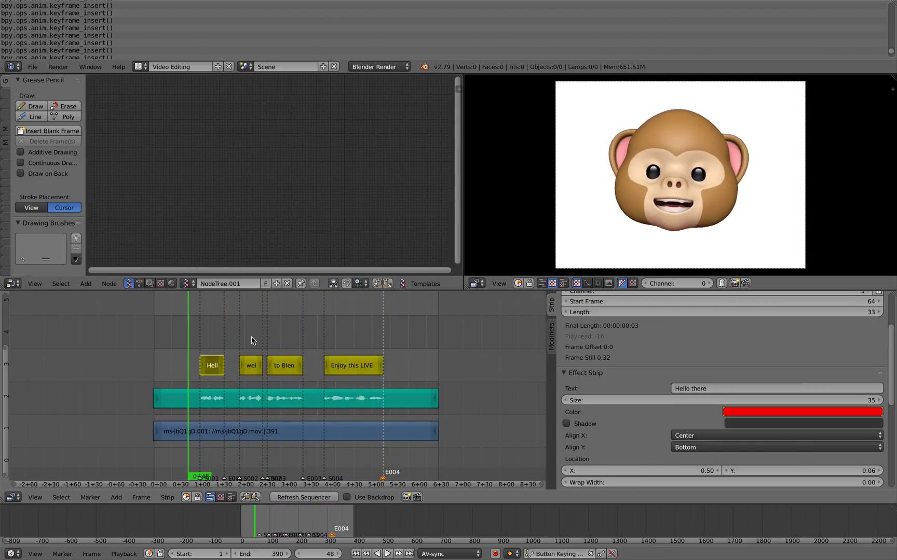
{"action": "scroll", "coordinate": [670, 221], "scroll_direction": "up", "scroll_amount": 1}
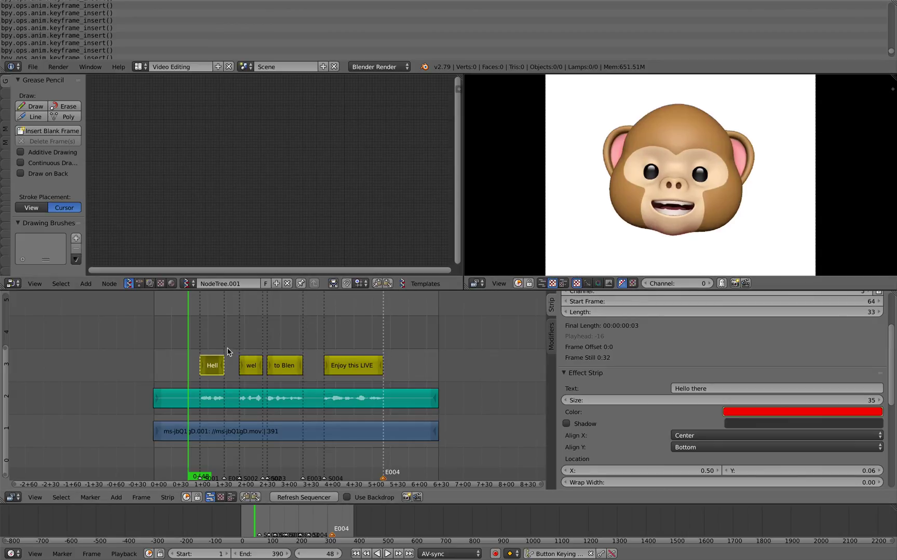
{"action": "scroll", "coordinate": [663, 218], "scroll_direction": "down", "scroll_amount": 1}
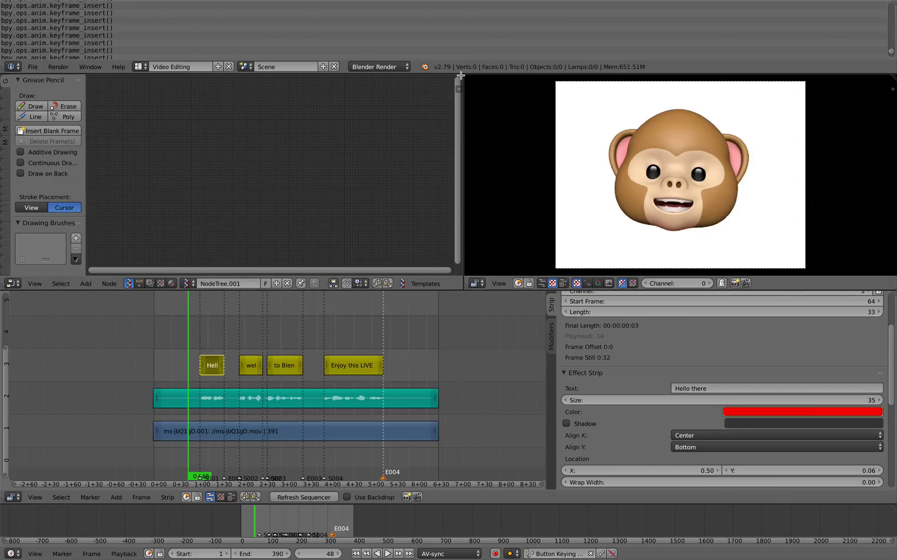
- Merge the Node Editor area into the video preview and collapse the Info area to enlarge the preview
{"action": "left_click_drag", "start_coordinate": [459, 77], "coordinate": [377, 90]}
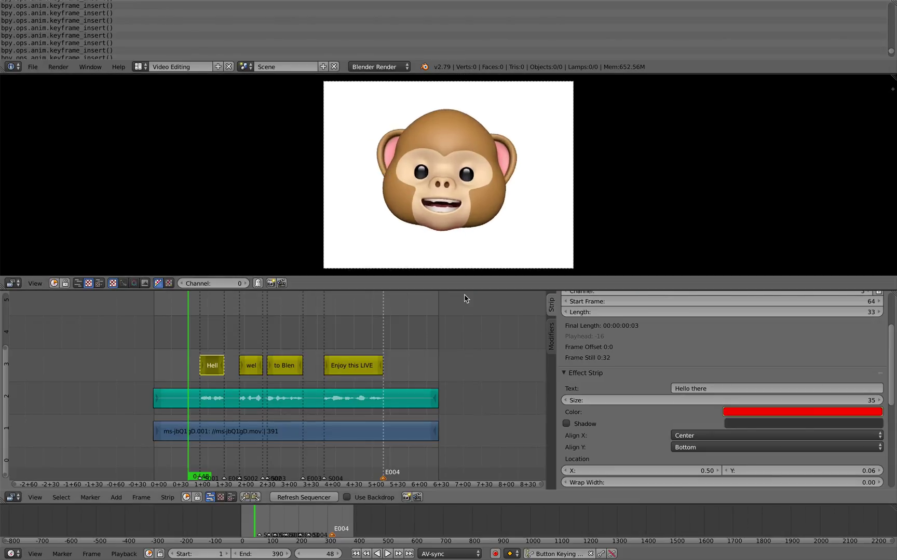
{"action": "left_click_drag", "start_coordinate": [464, 292], "coordinate": [464, 294]}
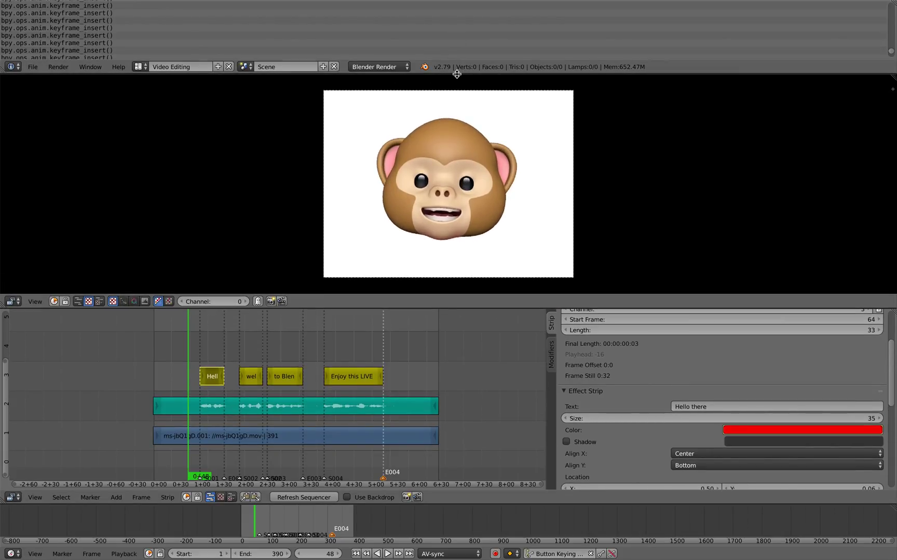
{"action": "left_click_drag", "start_coordinate": [458, 73], "coordinate": [457, 9]}
{"action": "scroll", "coordinate": [467, 124], "scroll_direction": "up", "scroll_amount": 1}
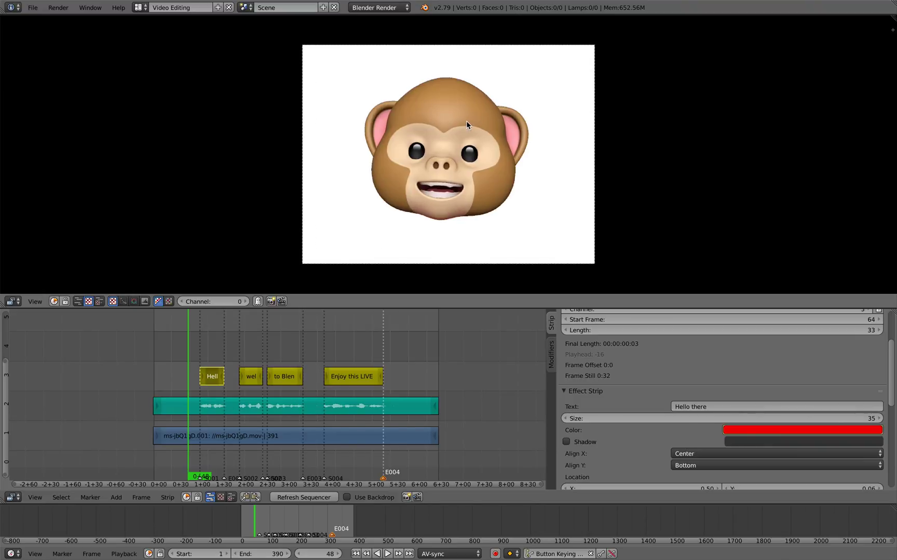
{"action": "scroll", "coordinate": [467, 125], "scroll_direction": "up", "scroll_amount": 1}
{"action": "scroll", "coordinate": [464, 131], "scroll_direction": "down", "scroll_amount": 1}
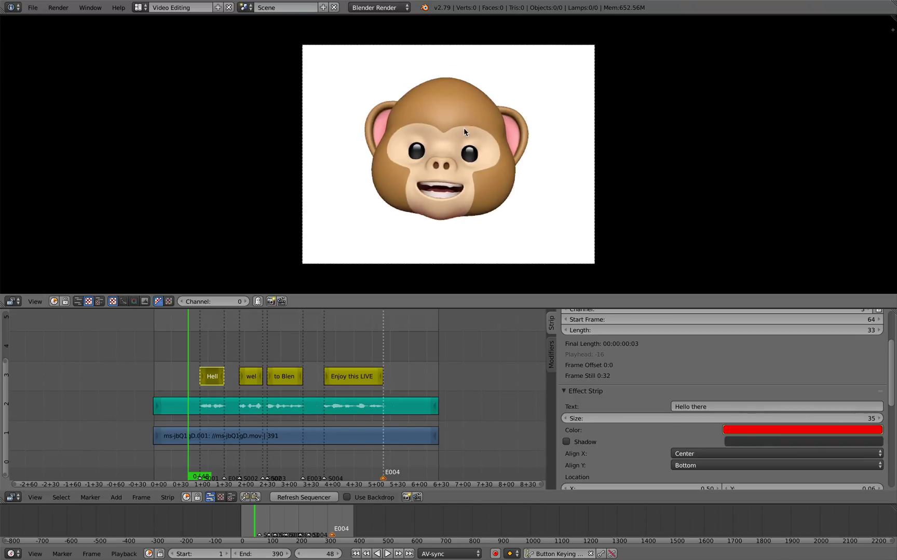
- Move the playhead to frame 85 to preview the Hello there strip and enlarge the sequence timeline
{"action": "left_click", "coordinate": [215, 356]}
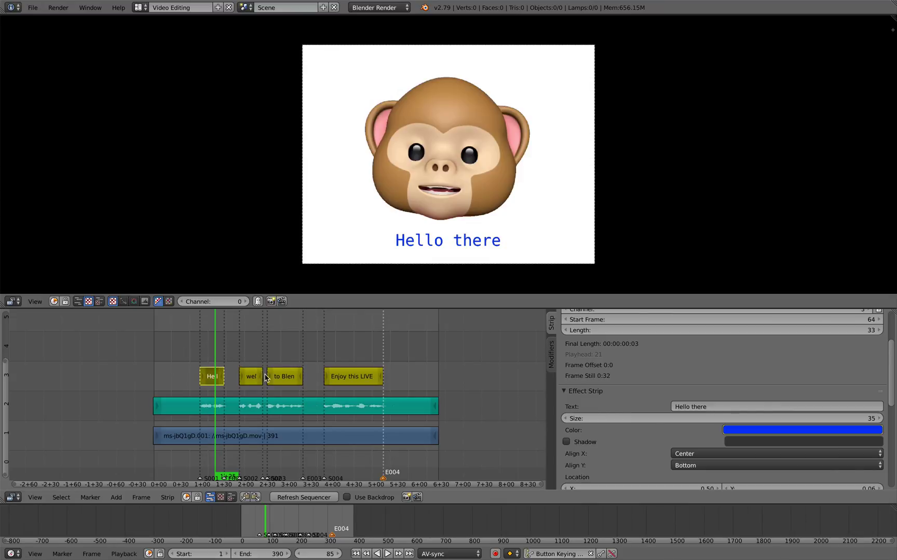
{"action": "scroll", "coordinate": [282, 368], "scroll_direction": "up", "scroll_amount": 2}
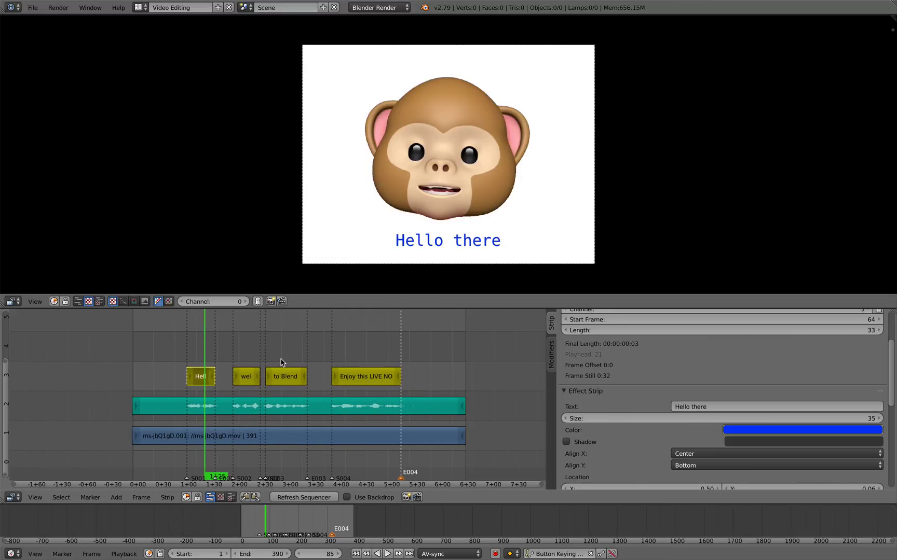